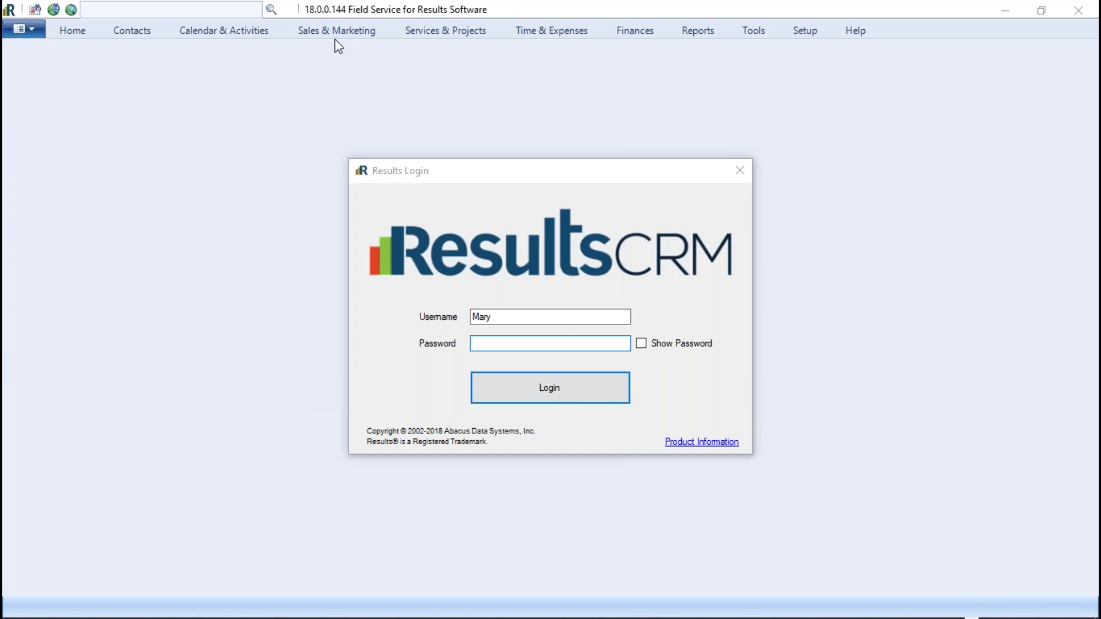
Step: Log in to Results CRM from the Results Login dialog
left_click(553, 398)
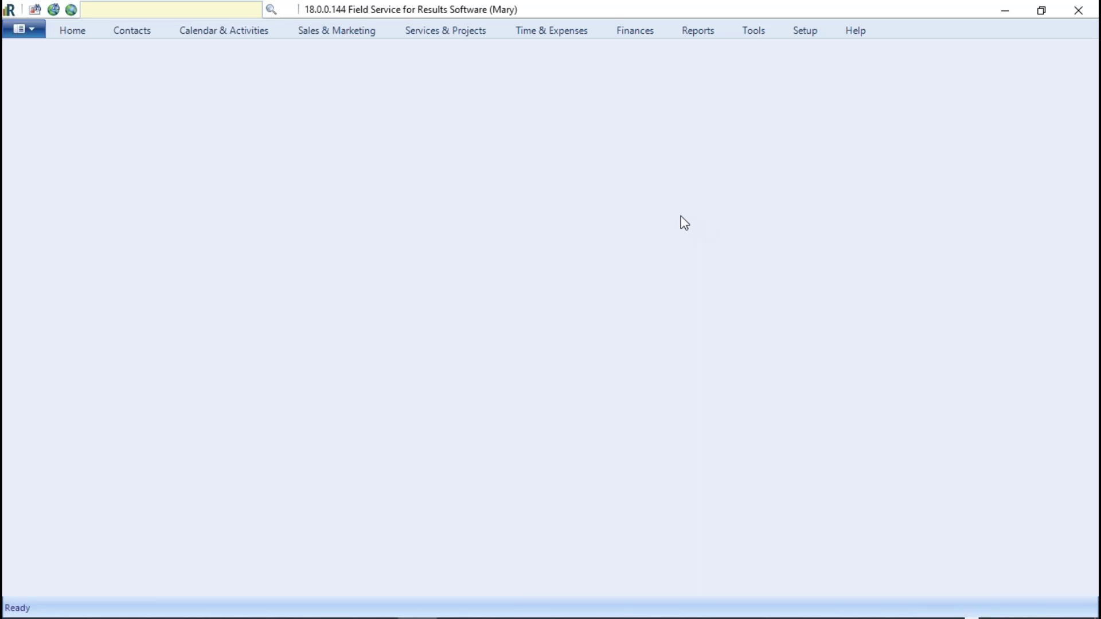
Step: Move through the Home and Setup ribbons to the Tools ribbon with import, export and QuickBooks commands
left_click(68, 29)
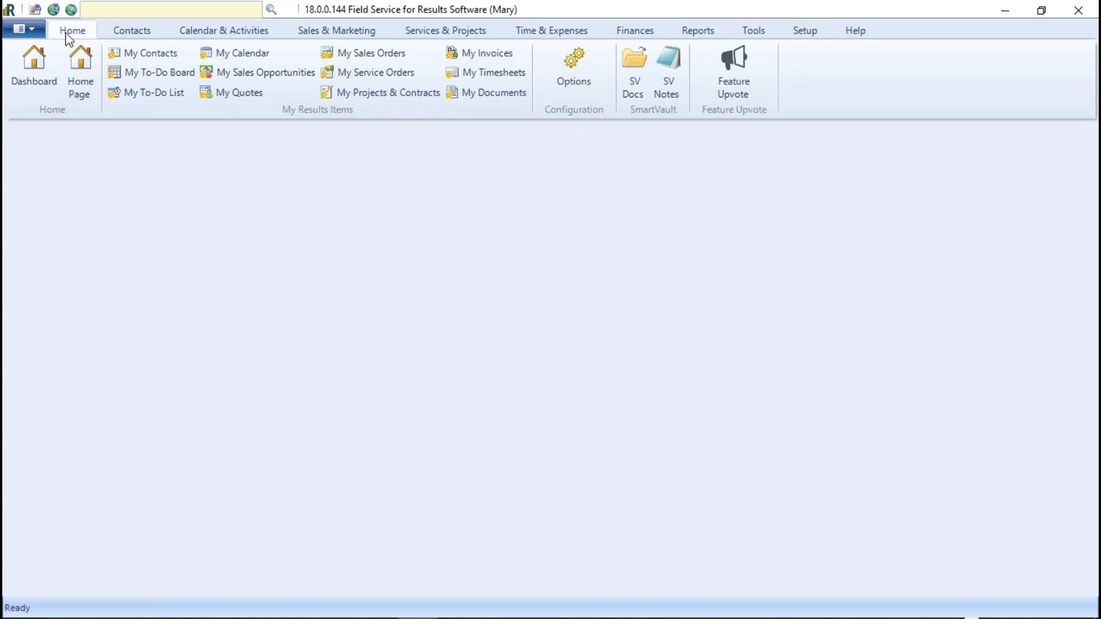
left_click(797, 30)
left_click(534, 60)
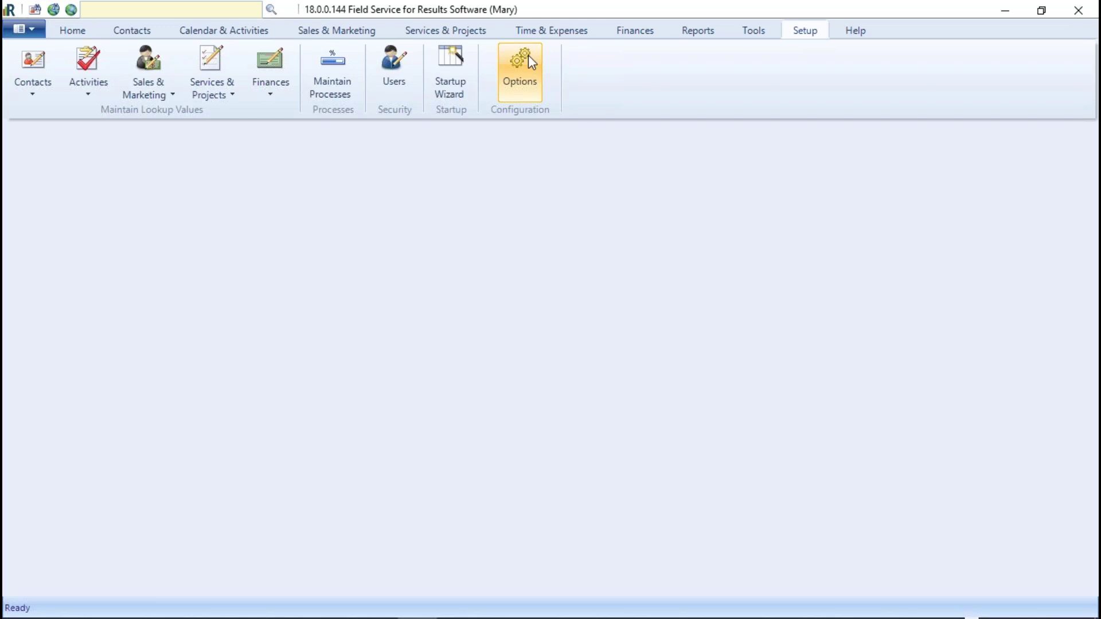
left_click(758, 31)
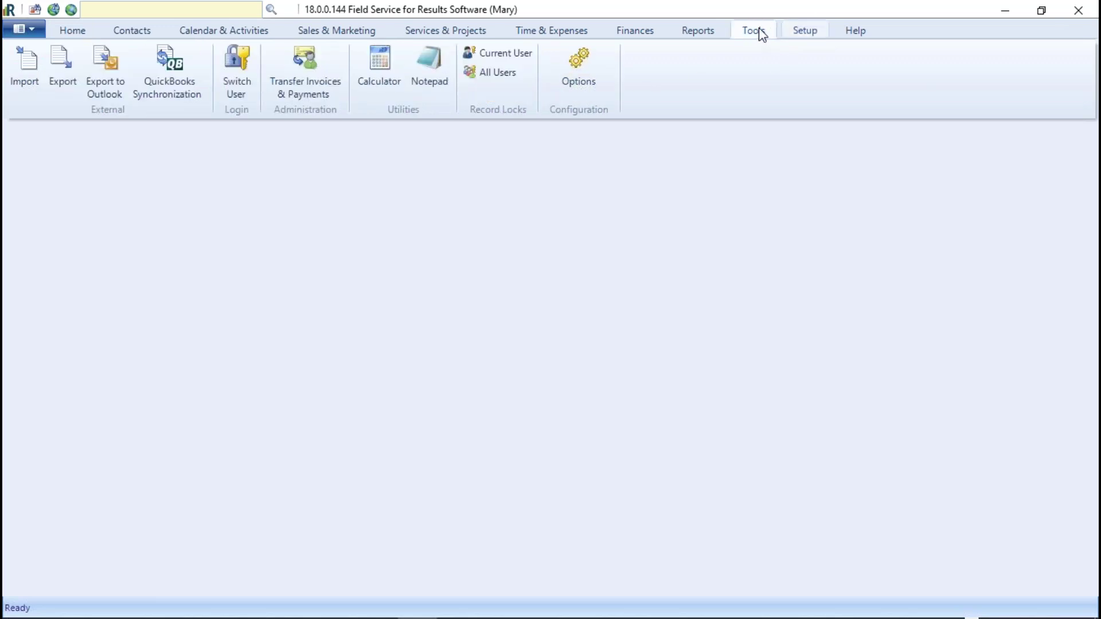
Step: Open Configuration Options and review its Contacts, Activities and Calendar tabs, ending on General
left_click(587, 76)
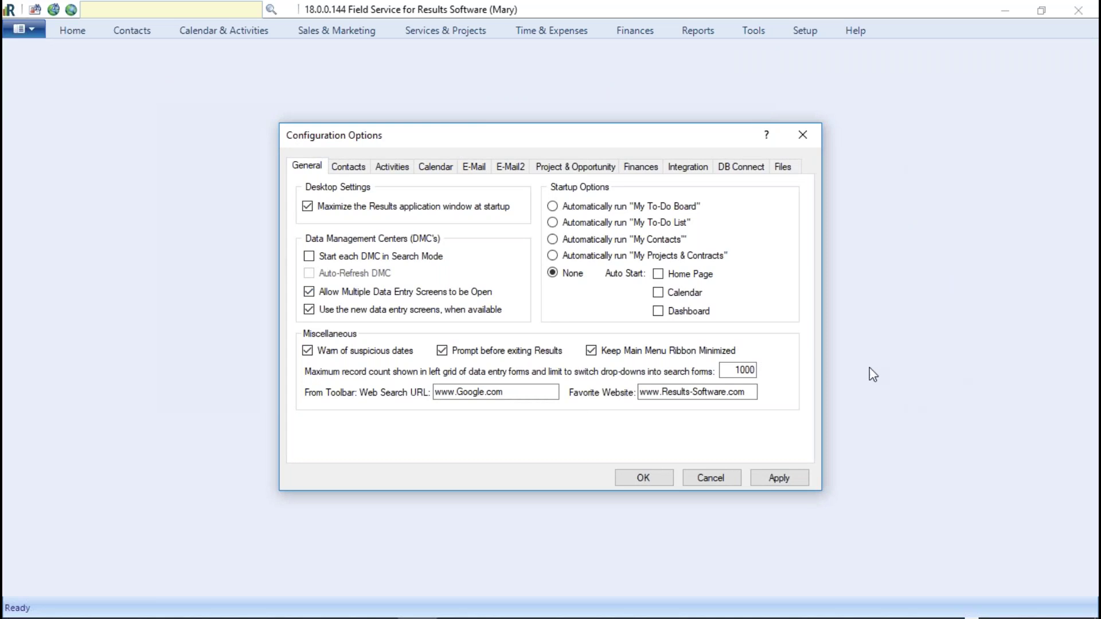
left_click_drag(638, 139, 631, 107)
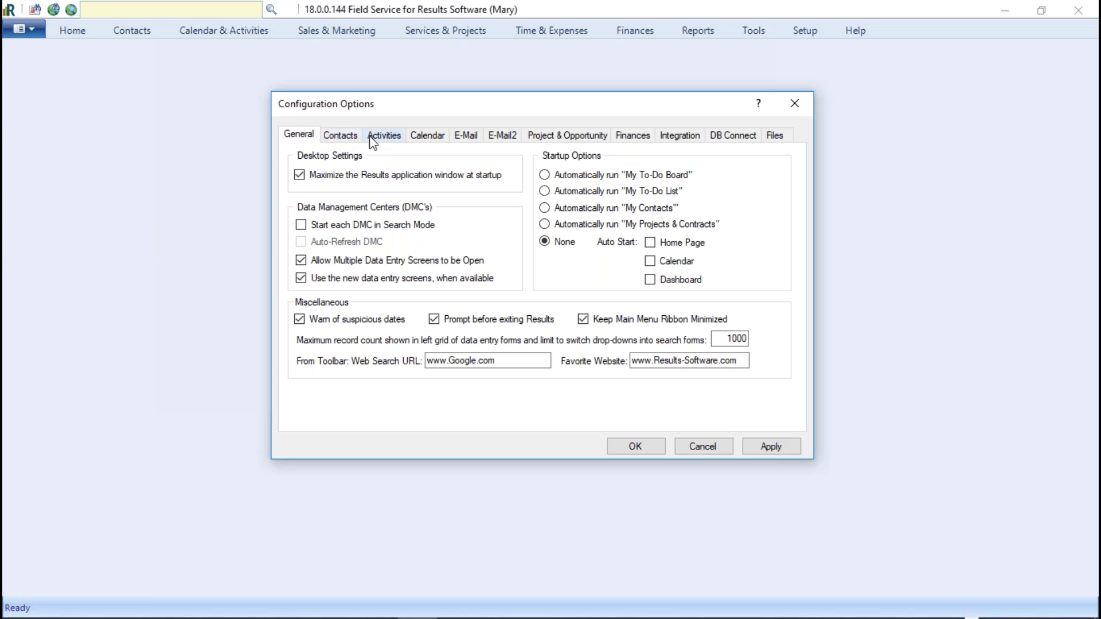
left_click(350, 140)
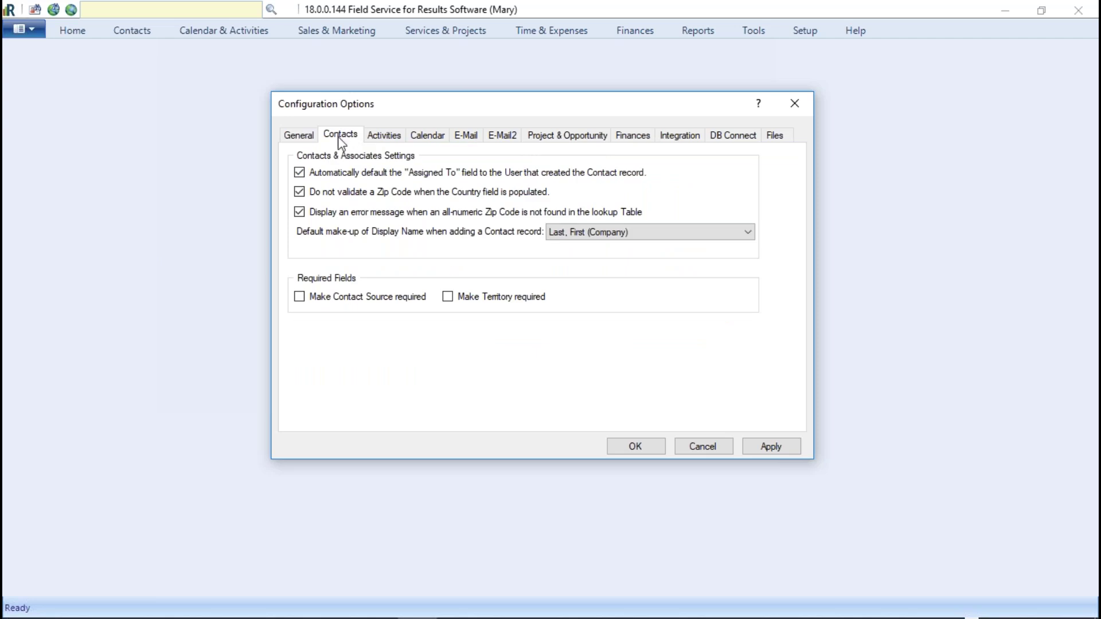
left_click(383, 136)
left_click(437, 143)
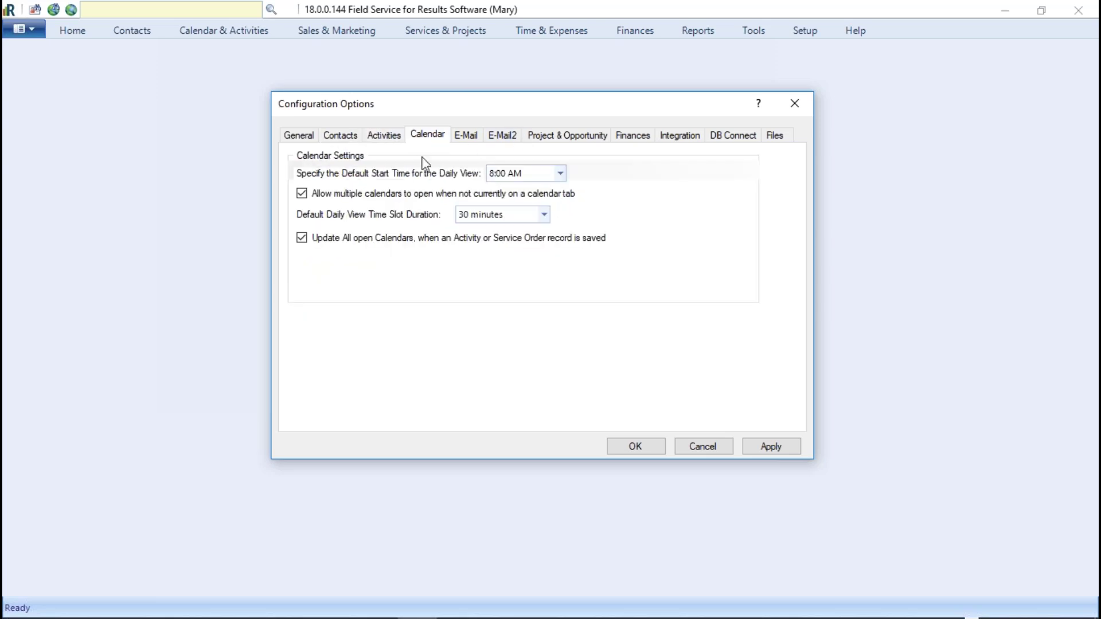
left_click(292, 141)
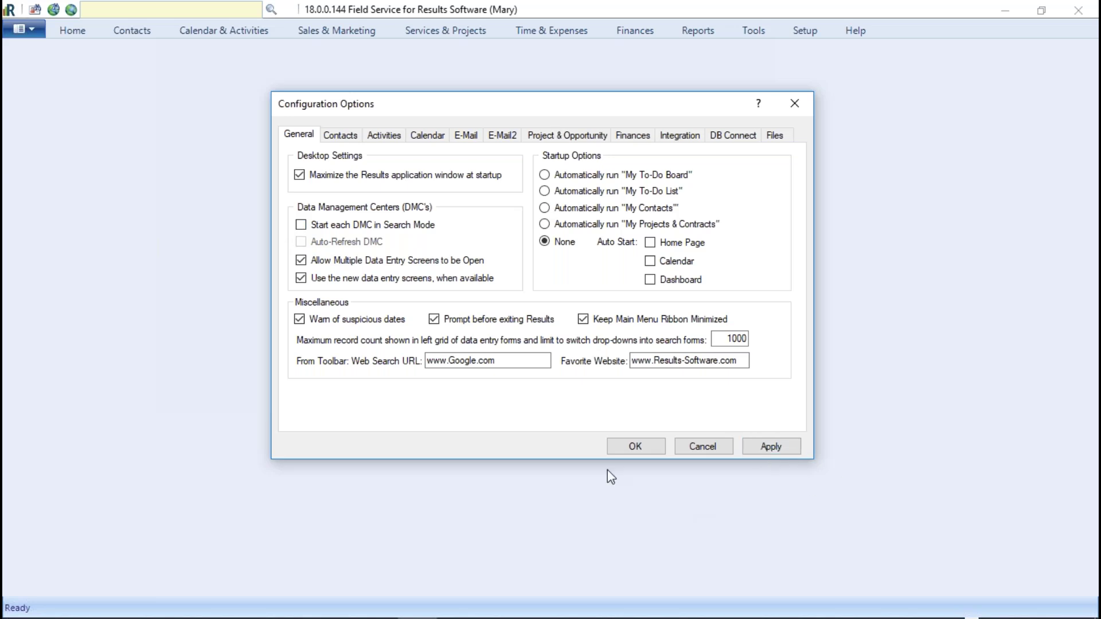
Step: Close Configuration Options, open Contacts > Manage, and enter 's' in the Last Name filter
left_click(640, 445)
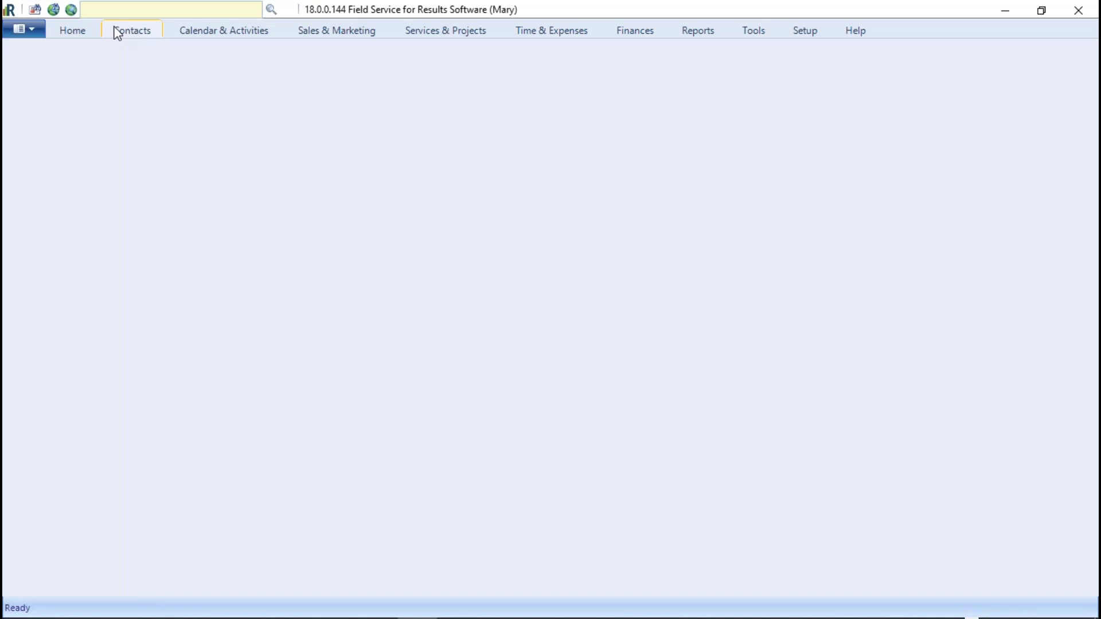
left_click(144, 32)
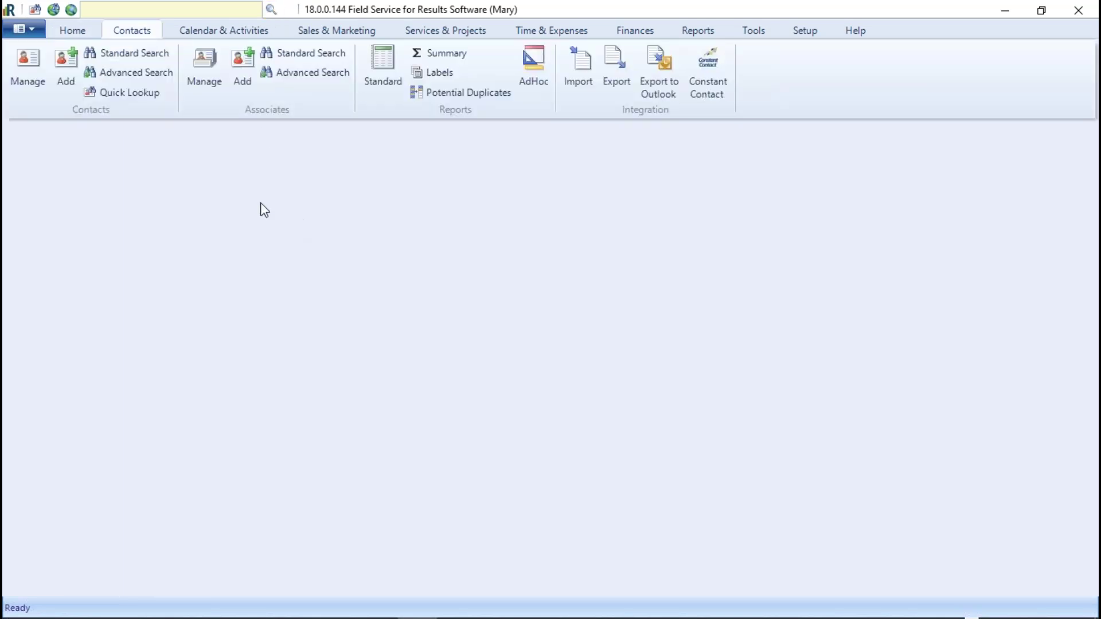
left_click(26, 64)
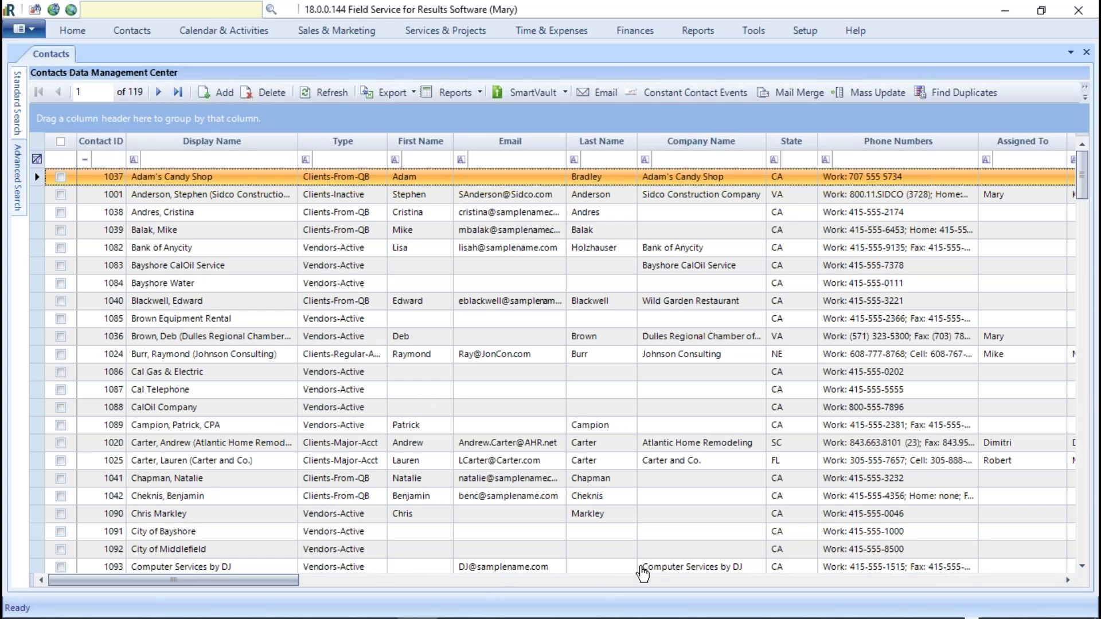
left_click(609, 161)
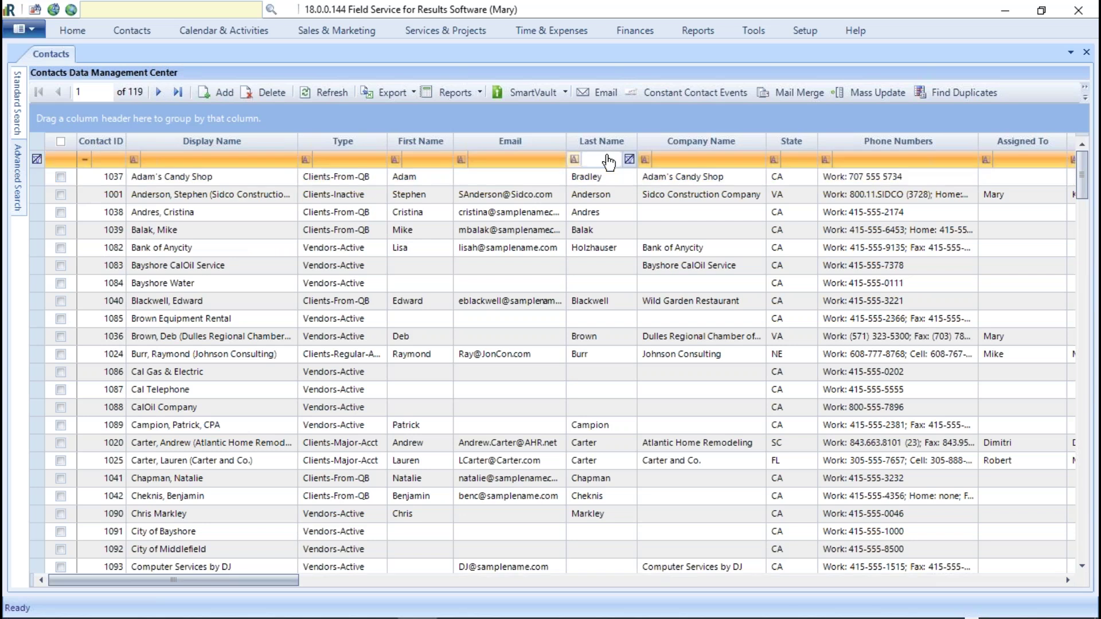
type("s")
Step: Apply Start each DMC in Search Mode in Configuration Options and close the dialog
left_click(803, 30)
left_click(530, 68)
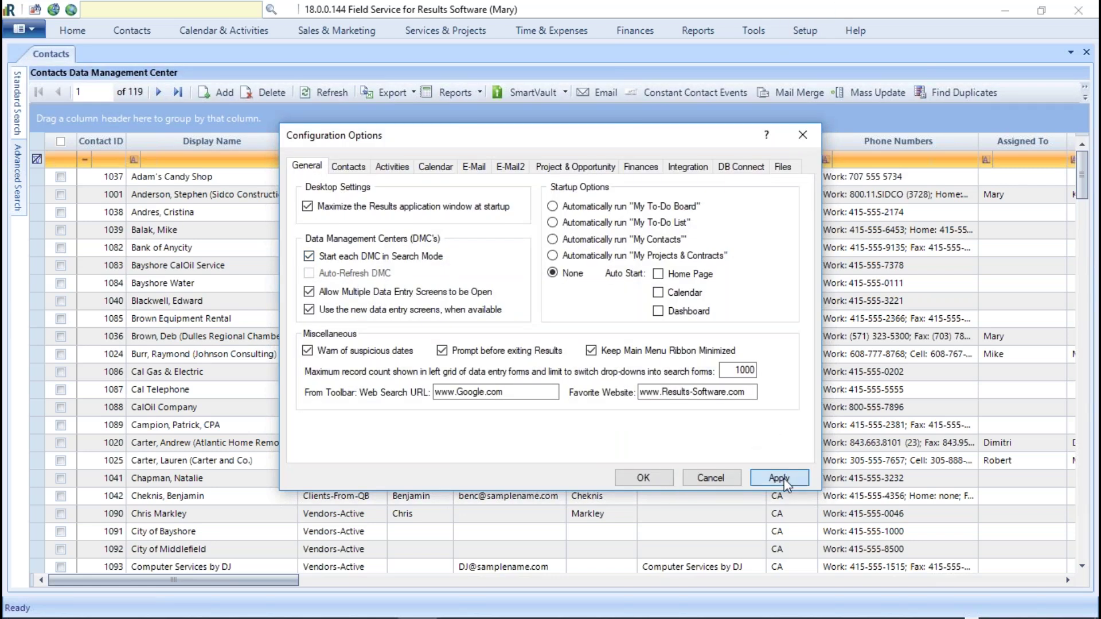
left_click(783, 478)
left_click(571, 361)
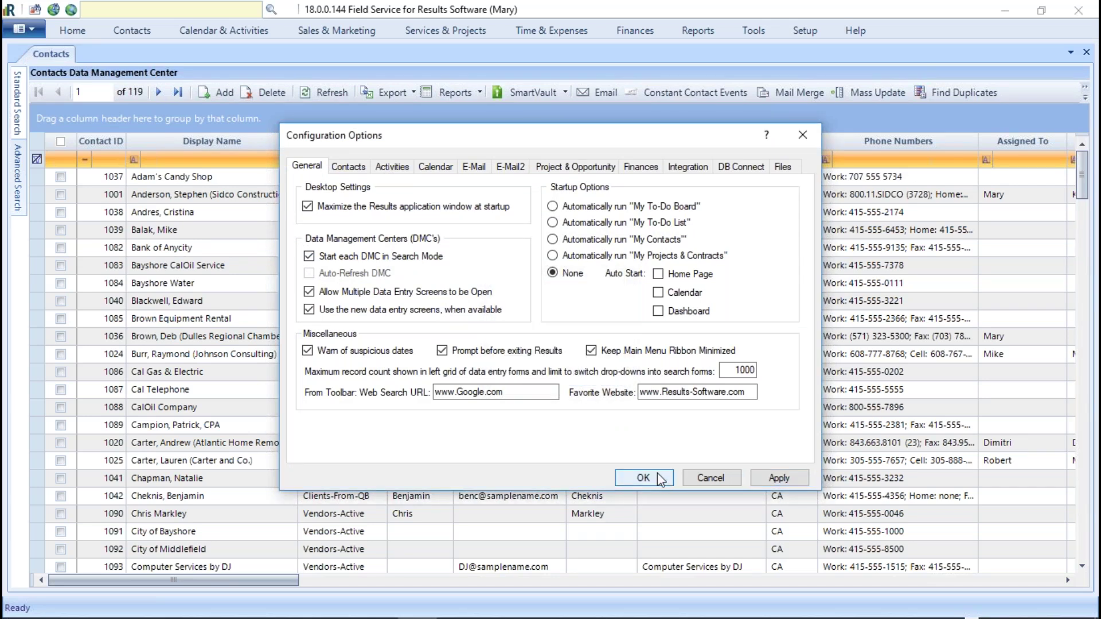
left_click(643, 477)
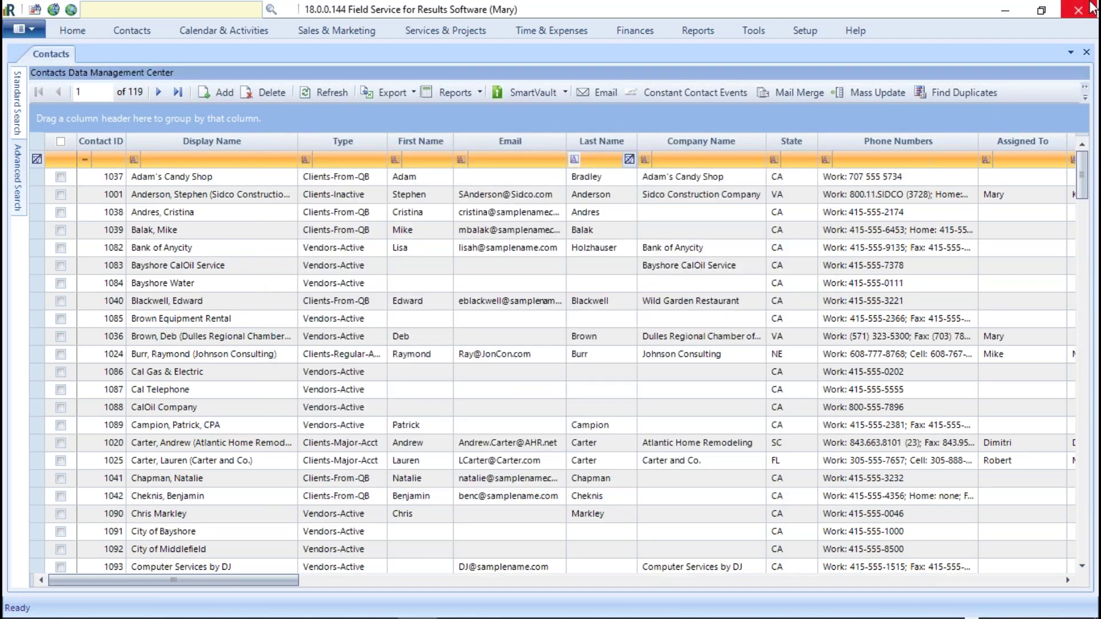
Step: Close and reopen the Contacts manager so it starts on the Standard Search panel
left_click(1086, 51)
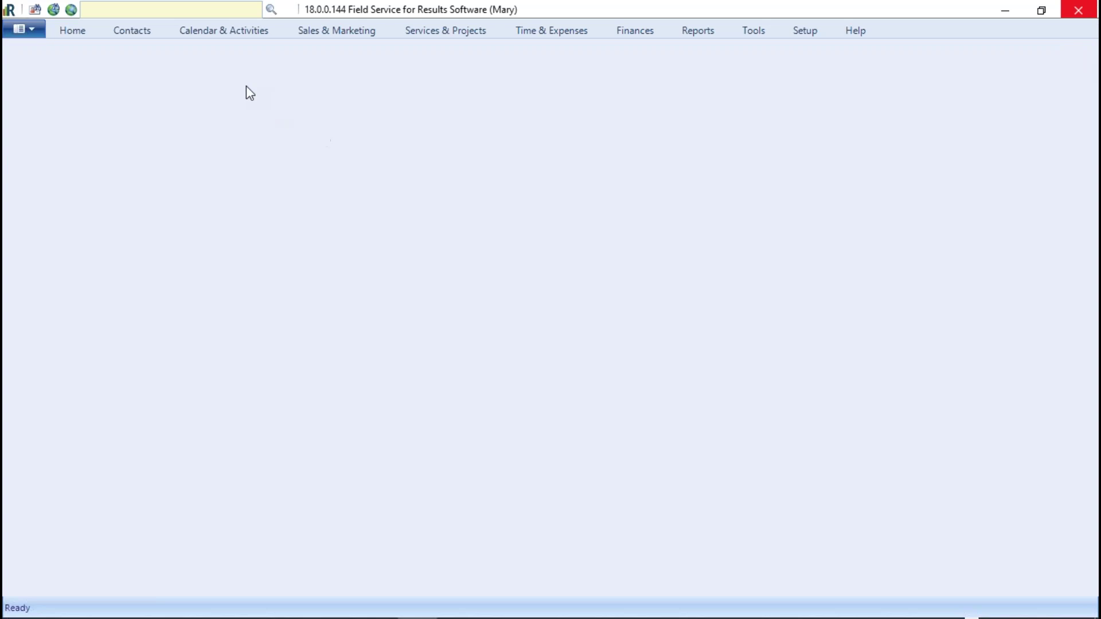
left_click(131, 32)
left_click(28, 63)
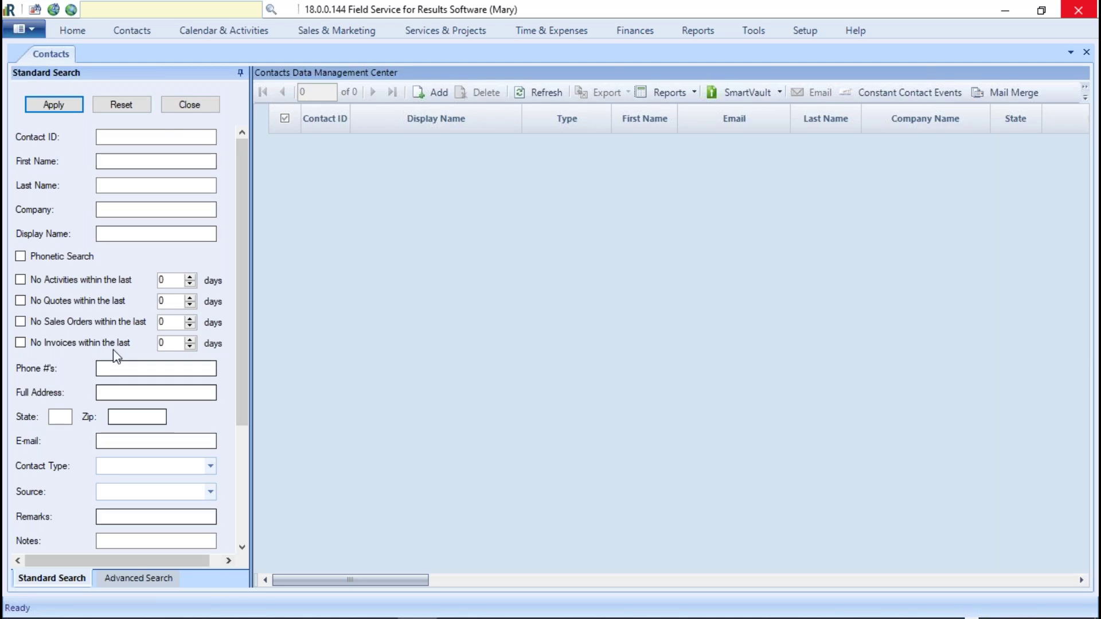
Step: Search contacts with Last Name 's' to list the 16 matches, then bring back the Standard Search panel
left_click(113, 185)
type("s")
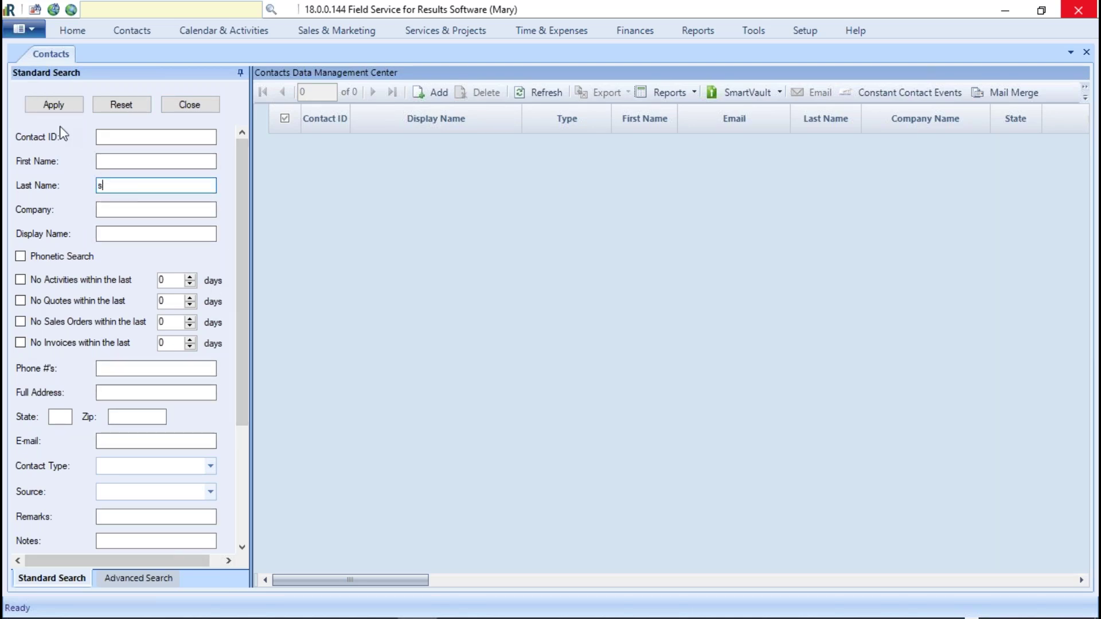
left_click(54, 105)
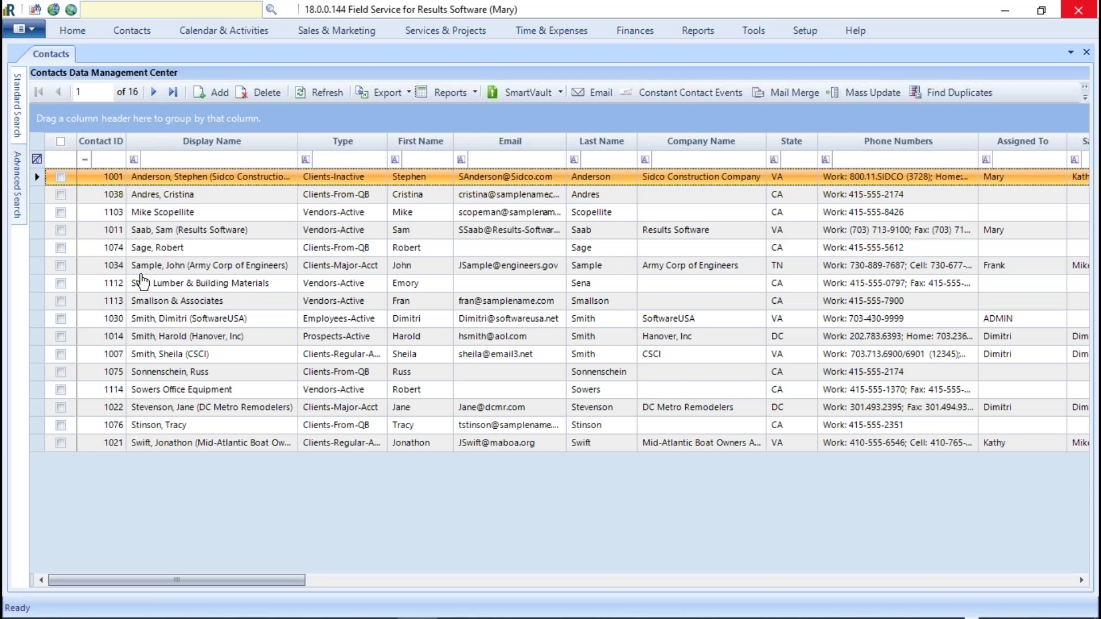
mouse_move(17, 109)
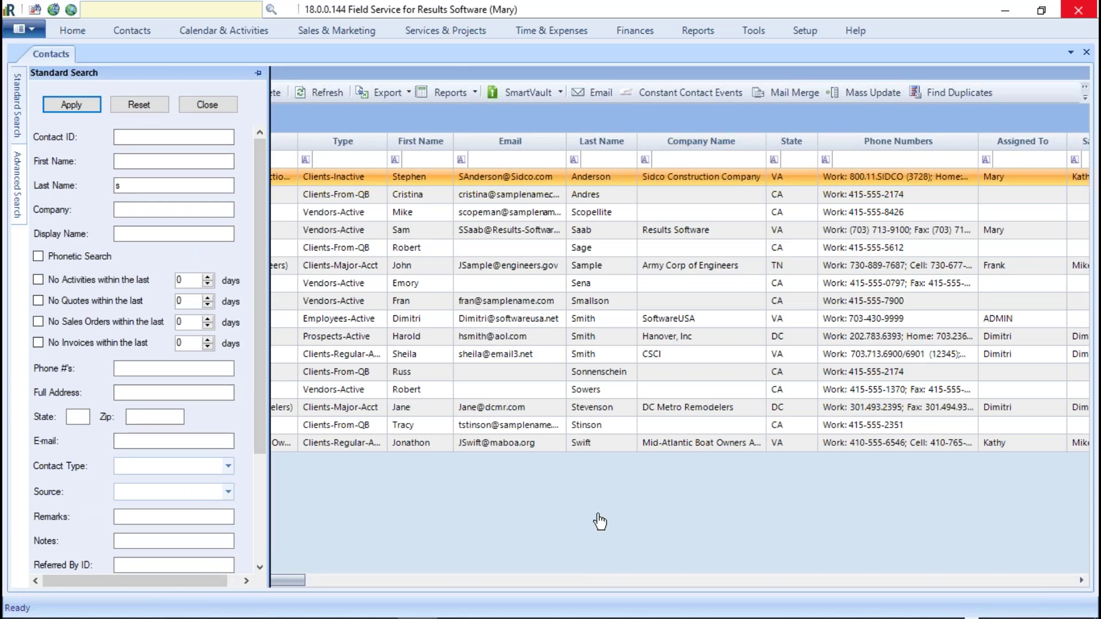
Step: In Configuration Options, uncheck Allow Multiple Data Entry Screens, enable Auto-Refresh DMC, and apply
left_click(857, 32)
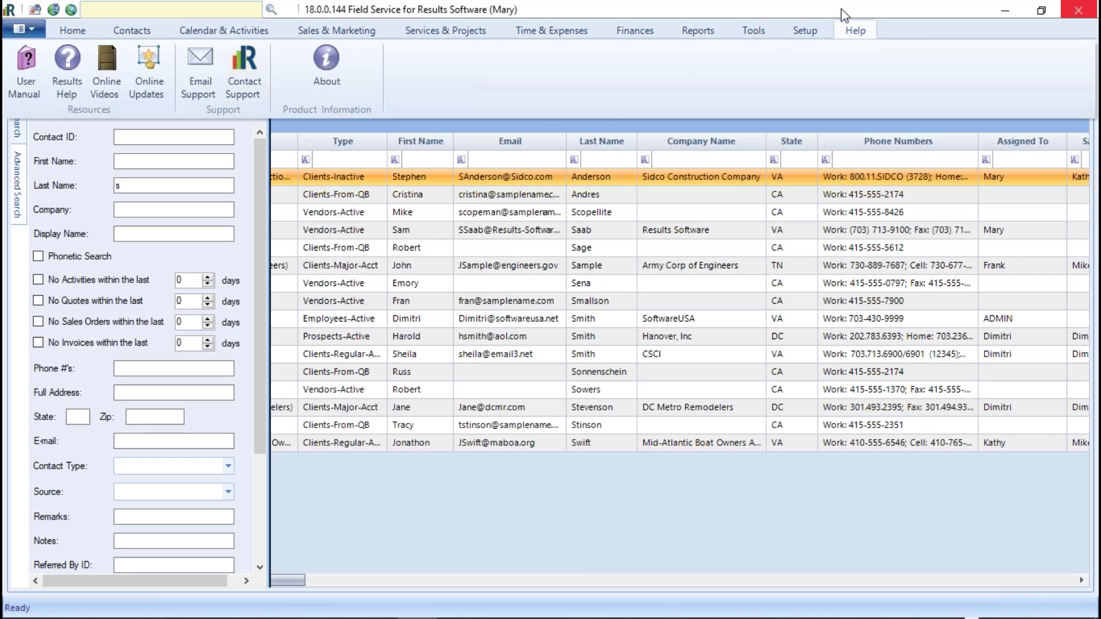
left_click(805, 30)
left_click(520, 66)
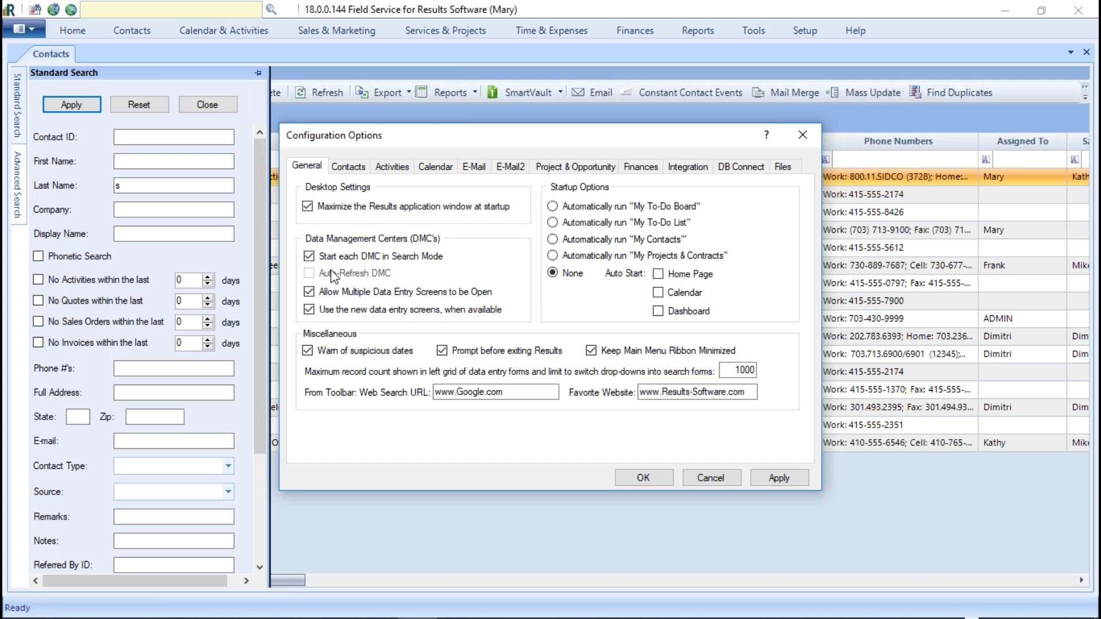
left_click(309, 292)
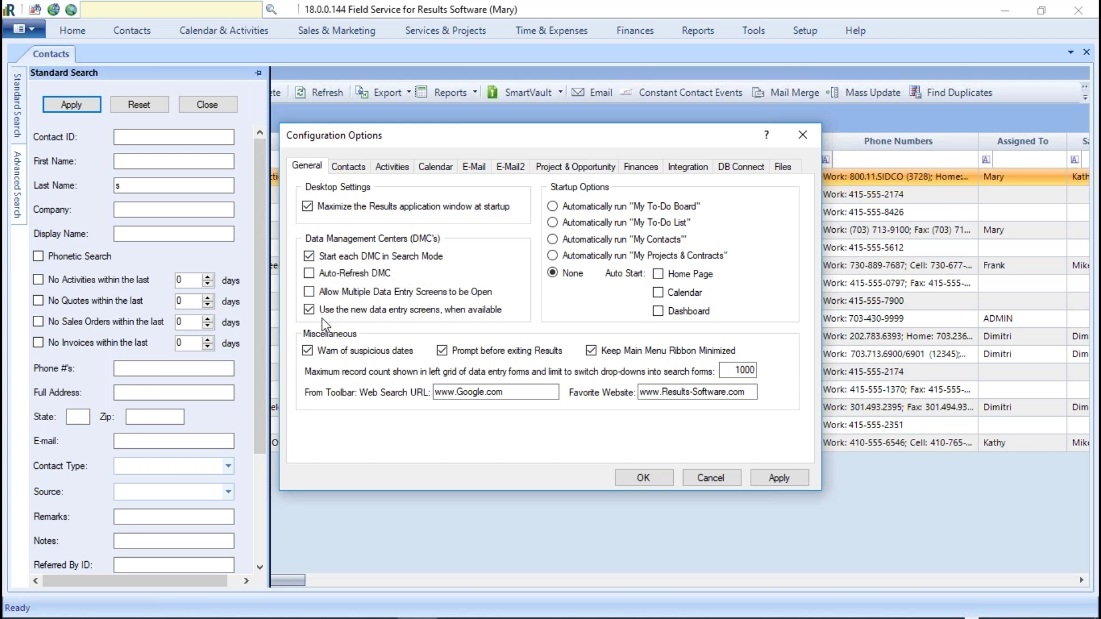
left_click(313, 292)
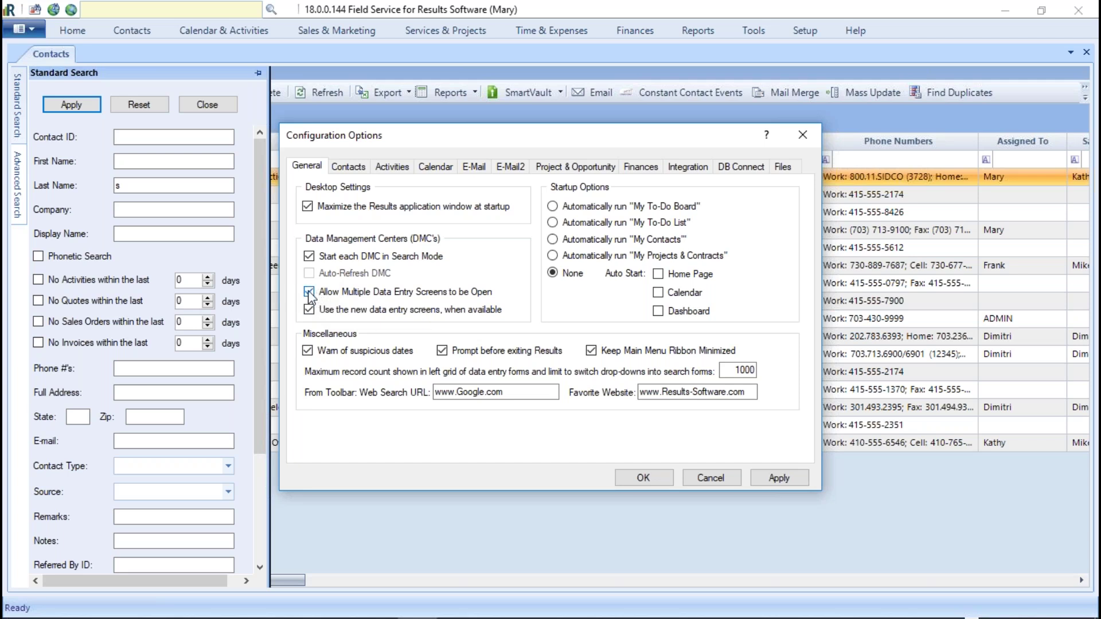
left_click(309, 293)
left_click(784, 479)
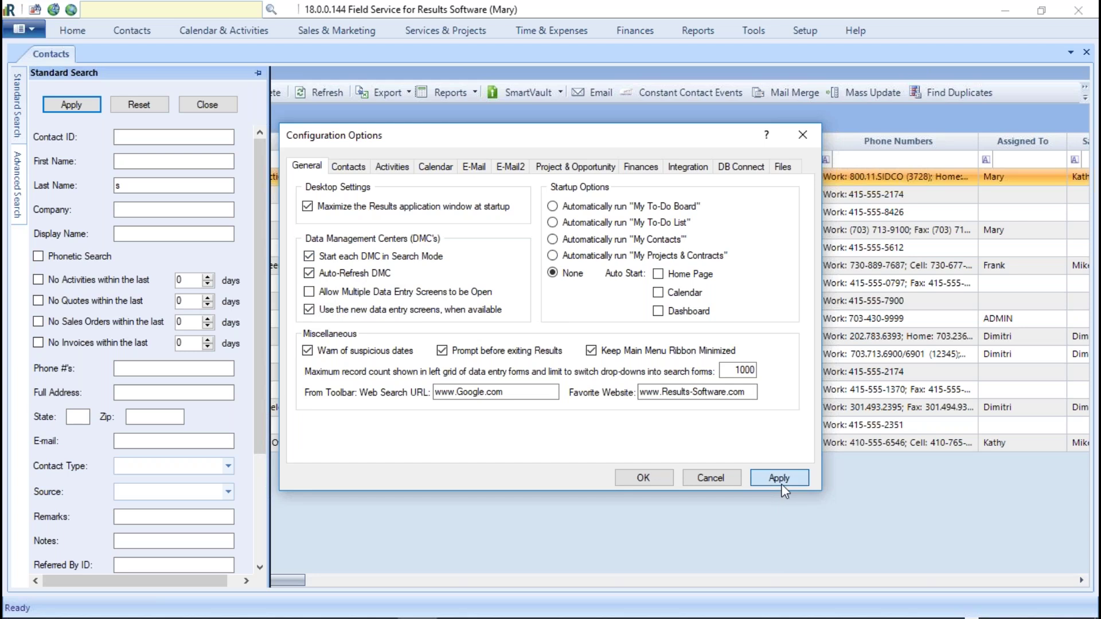
left_click(562, 366)
left_click(651, 482)
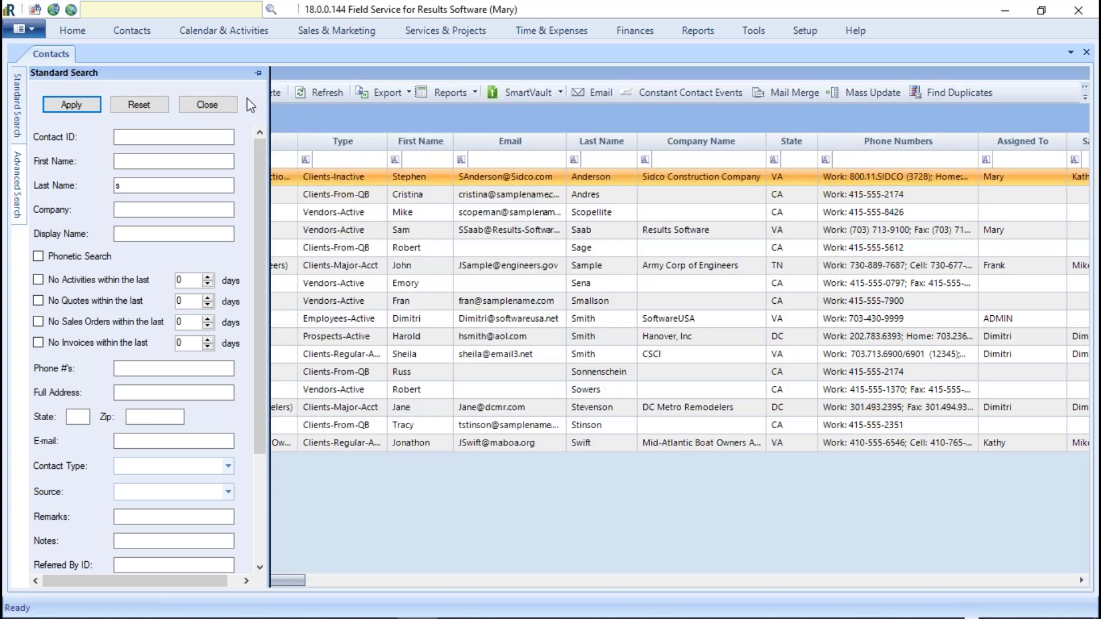
Step: Dock the search panel, reopen Contacts > Manage listing all 119 contacts, and select Bank of Anycity
left_click(258, 73)
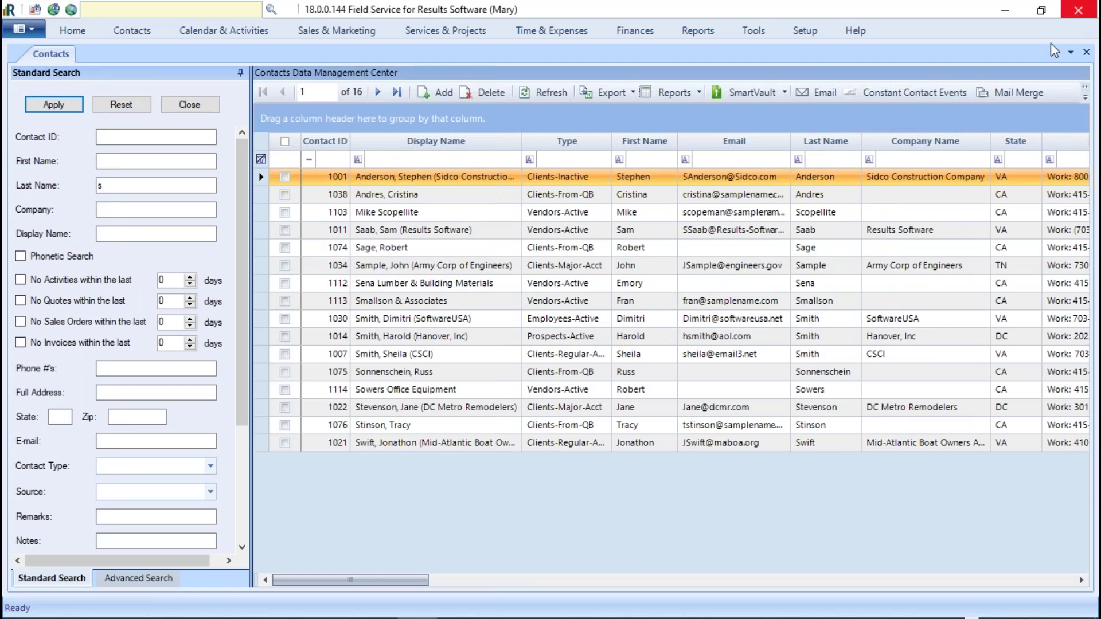
left_click(1085, 51)
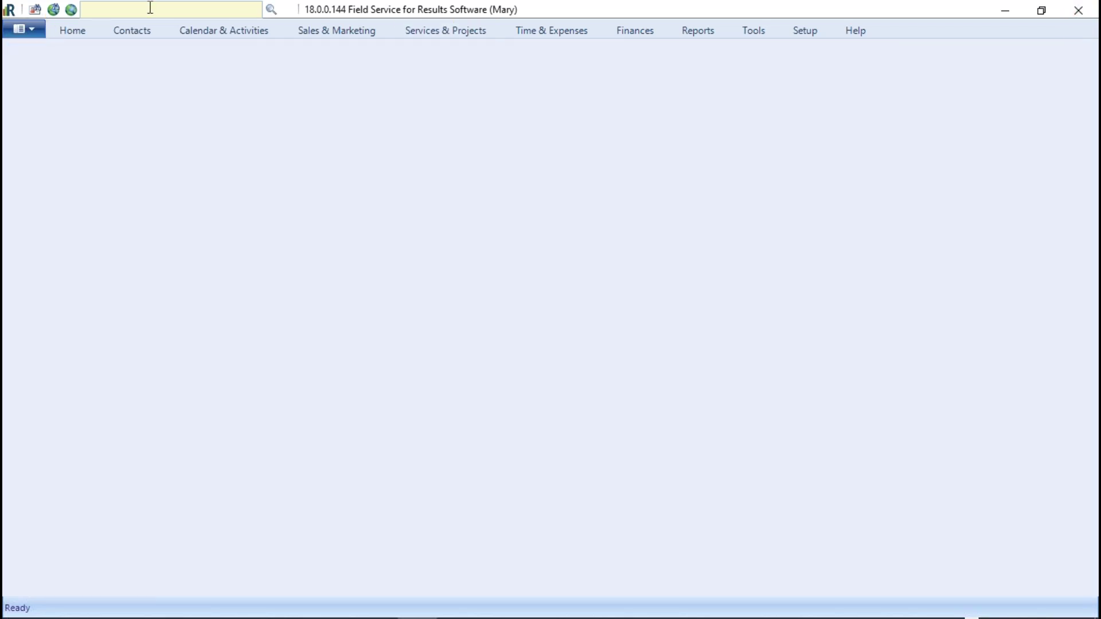
left_click(133, 31)
left_click(23, 61)
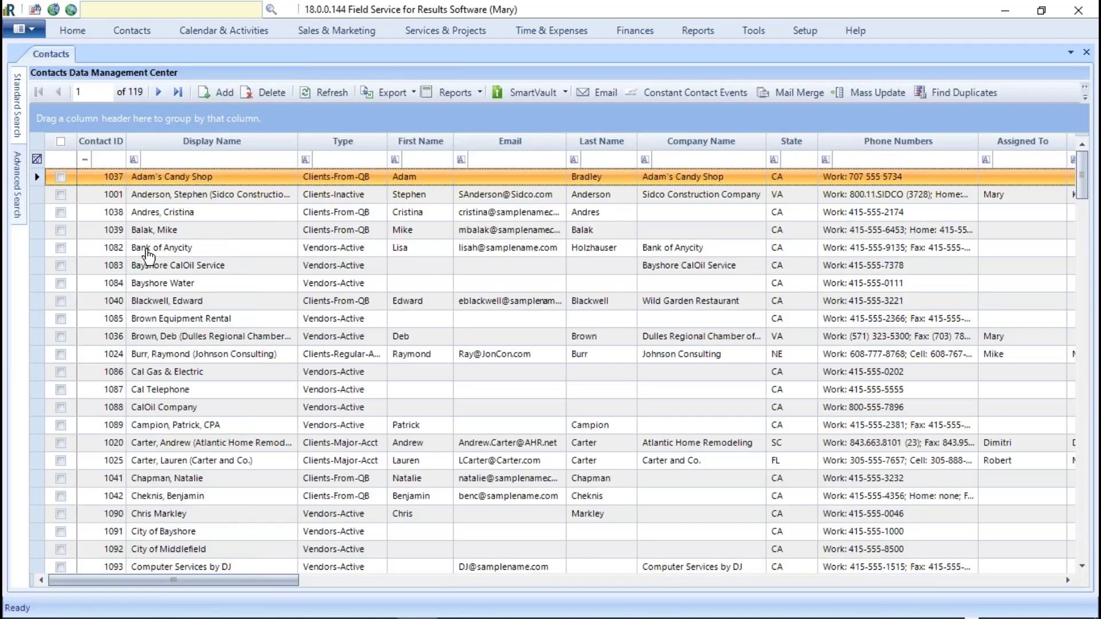
left_click(510, 252)
double_click(502, 254)
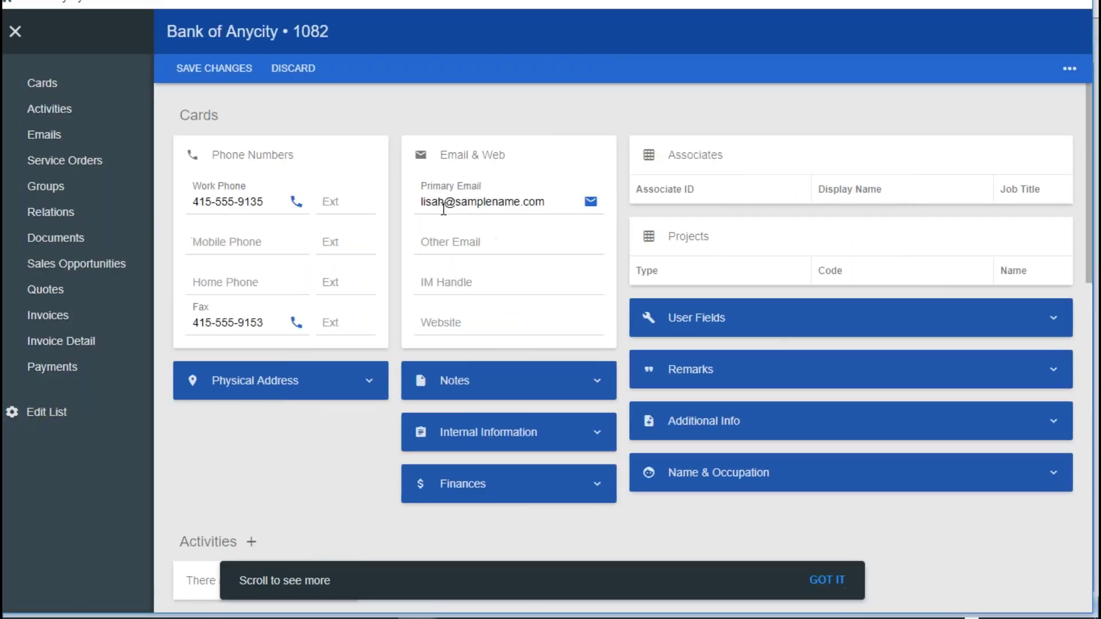
left_click(504, 205)
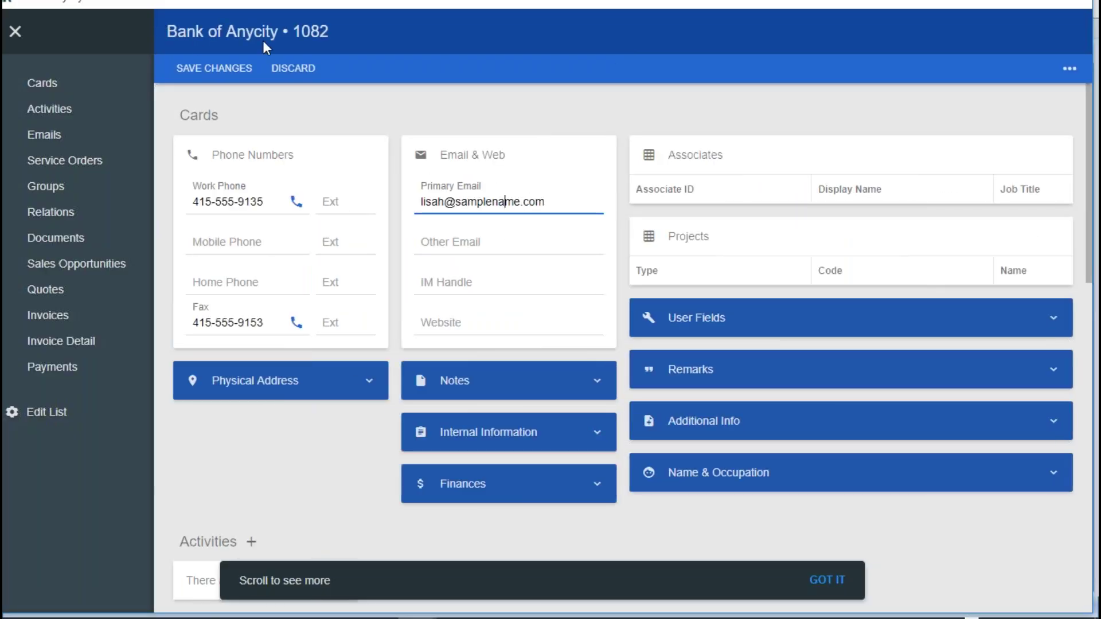
key("Escape")
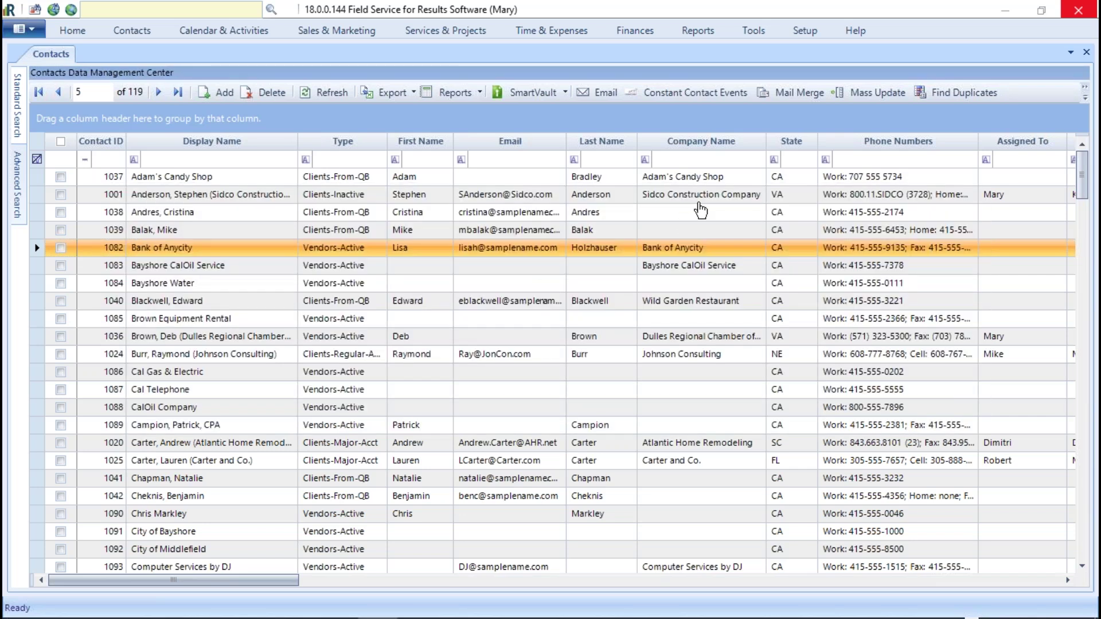
left_click(805, 30)
left_click(516, 198)
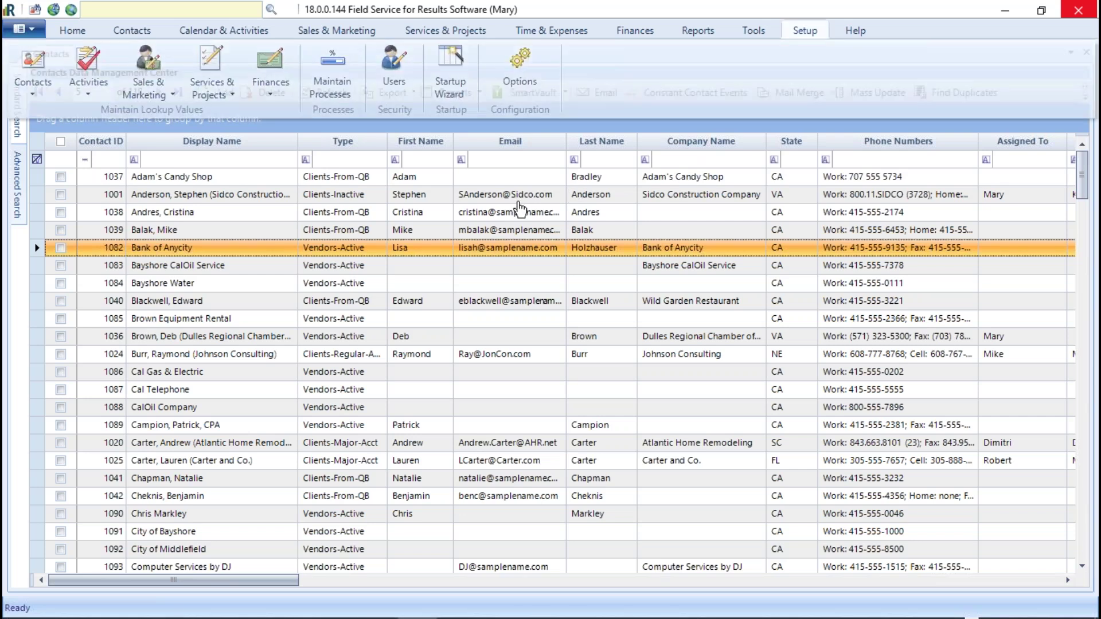
left_click(328, 92)
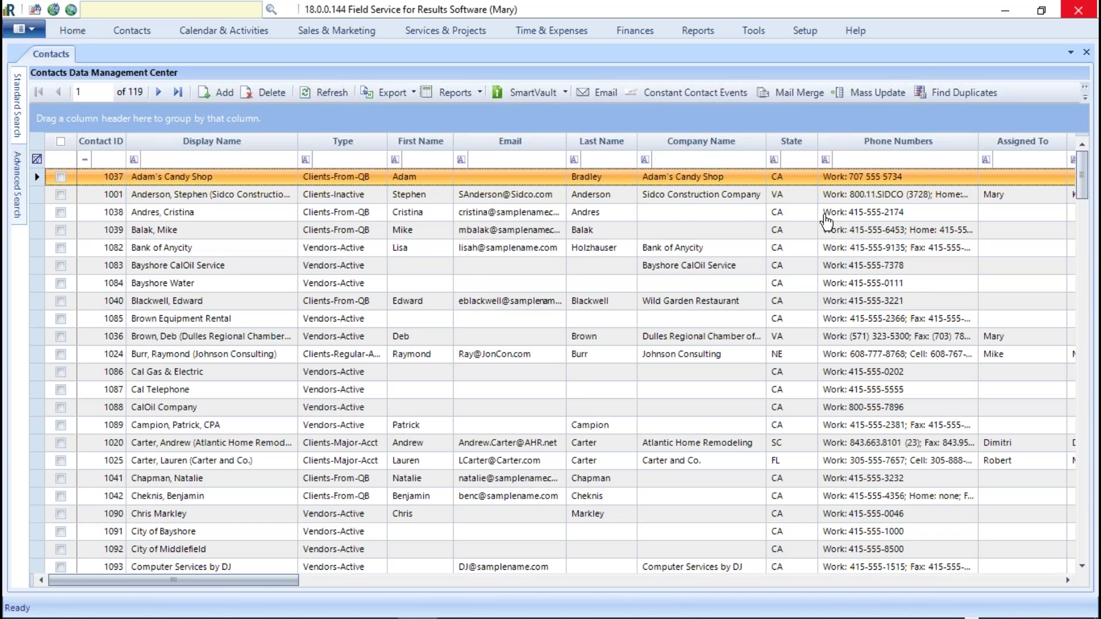
Step: In Configuration Options, set Auto-Refresh DMC off and Allow Multiple Data Entry Screens on, then apply
left_click(805, 30)
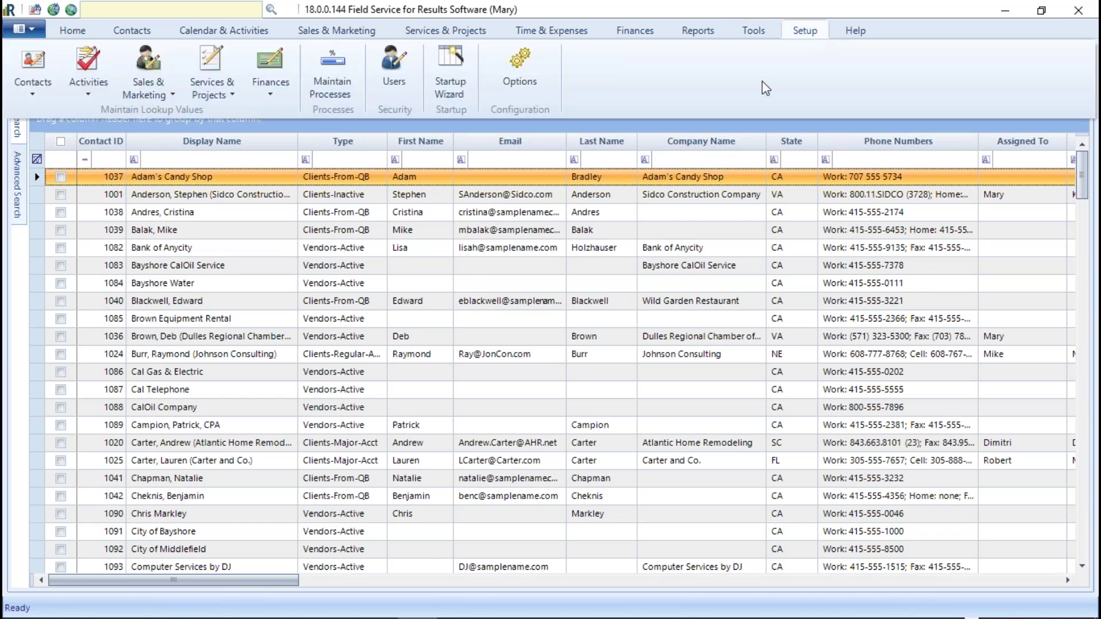
left_click(520, 80)
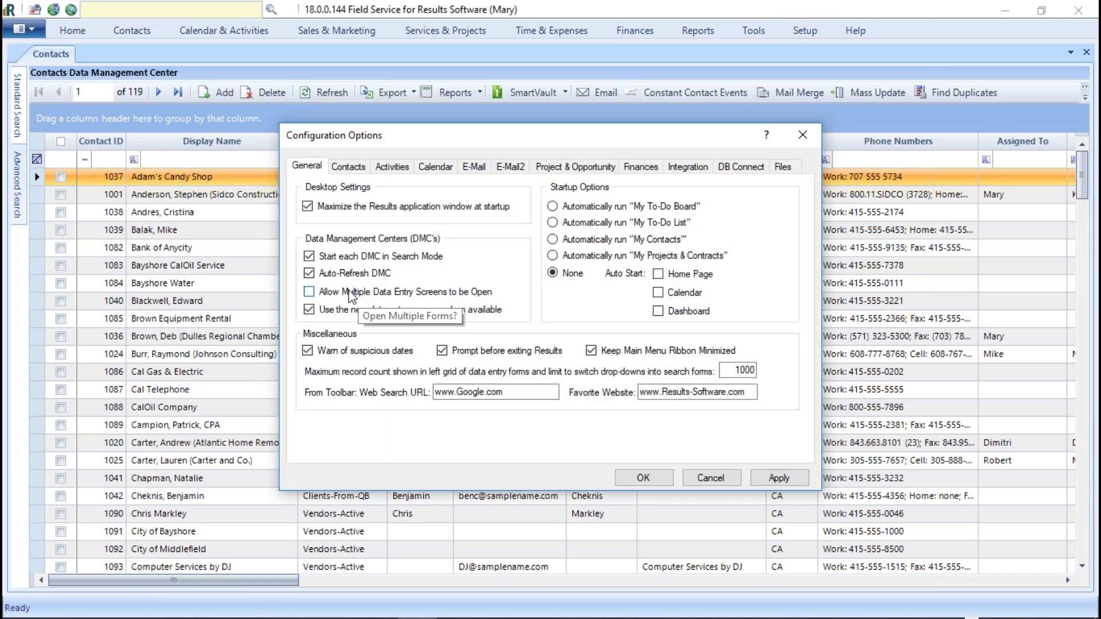
left_click(310, 275)
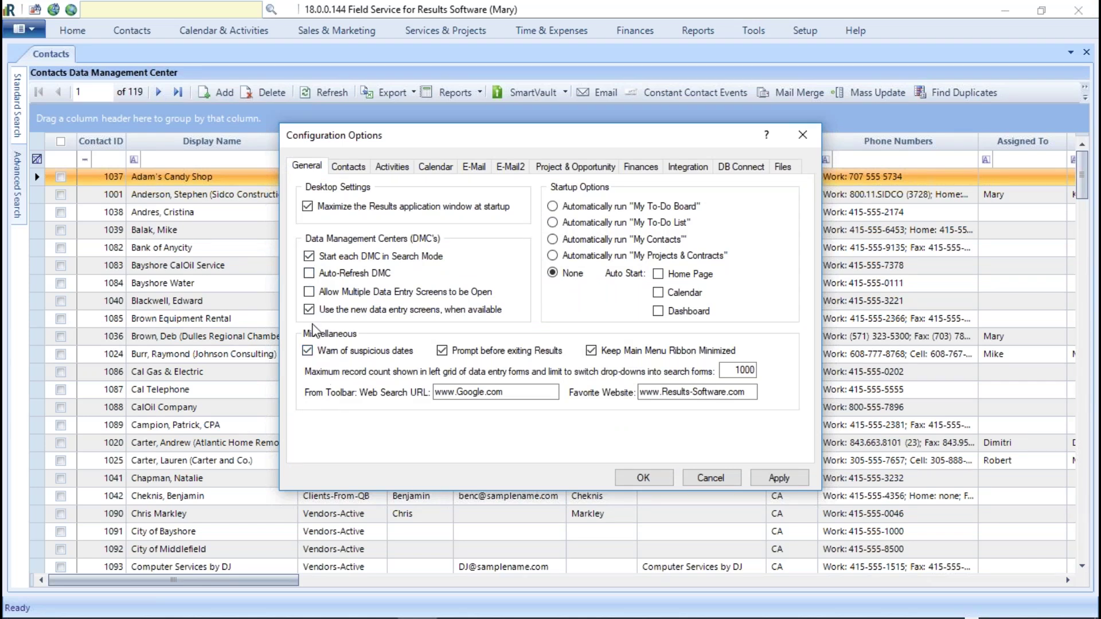
left_click(312, 293)
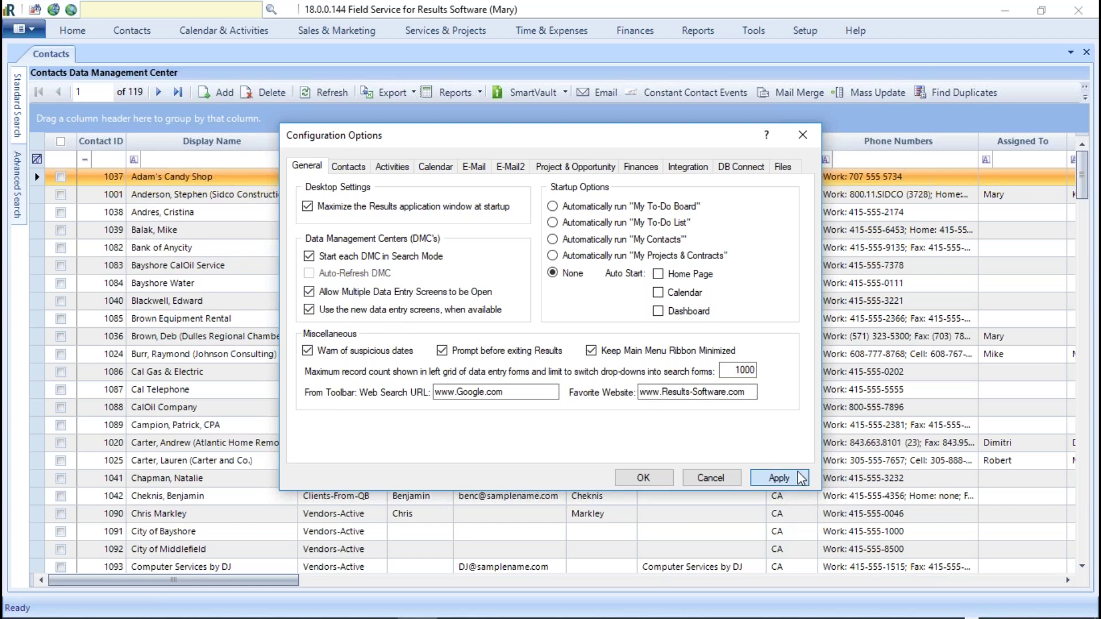
left_click(777, 476)
left_click(599, 367)
left_click(656, 482)
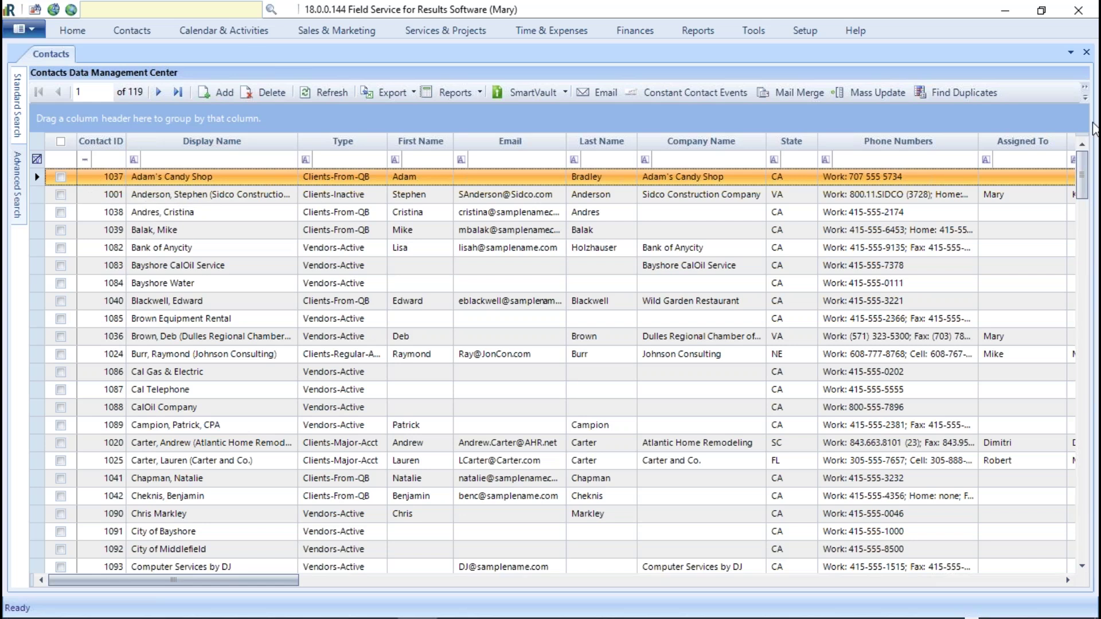
Step: Open contact 1001, Sidco Construction Company, and shrink its record window to reveal the list
double_click(158, 200)
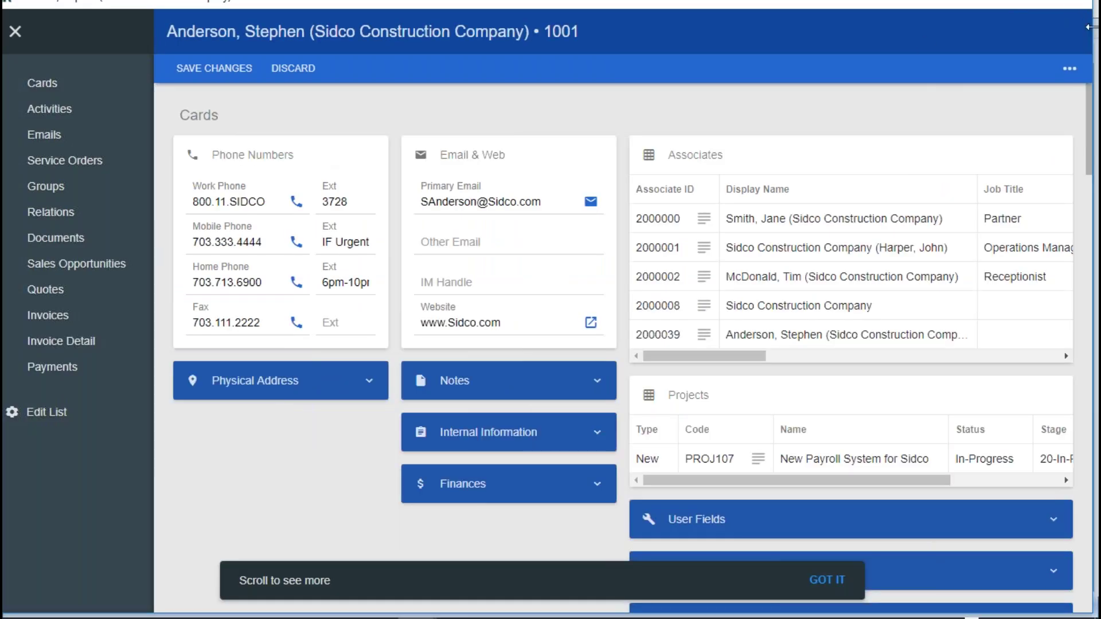
left_click_drag(1092, 29, 1016, 28)
left_click_drag(883, 7, 883, 176)
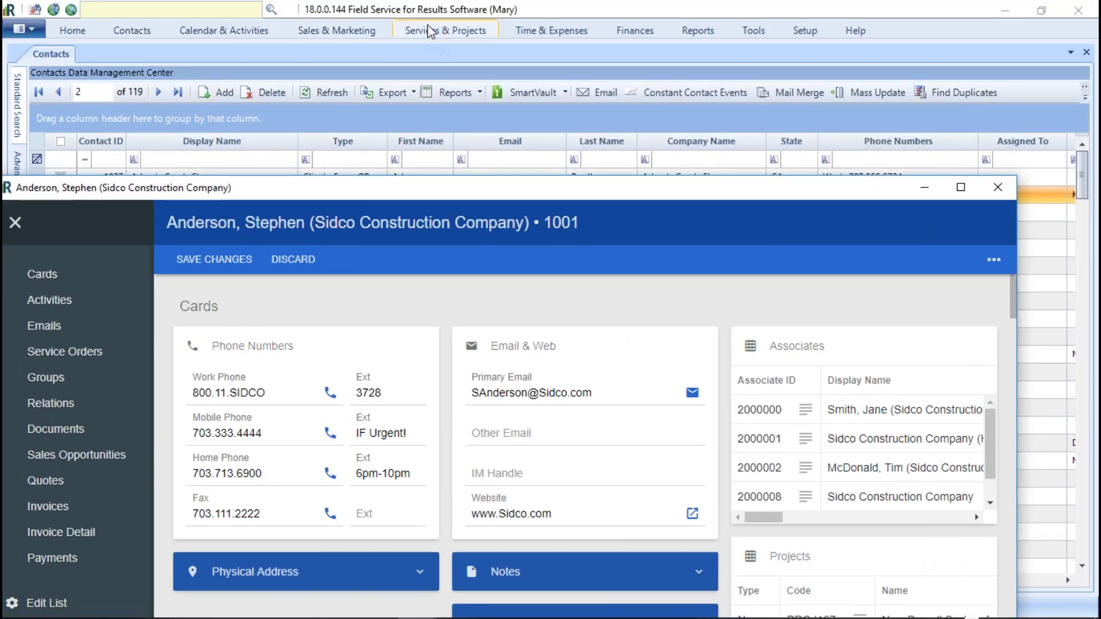
Step: List all 13 projects in the Projects management center, then open the Pretell Estates project
left_click(468, 32)
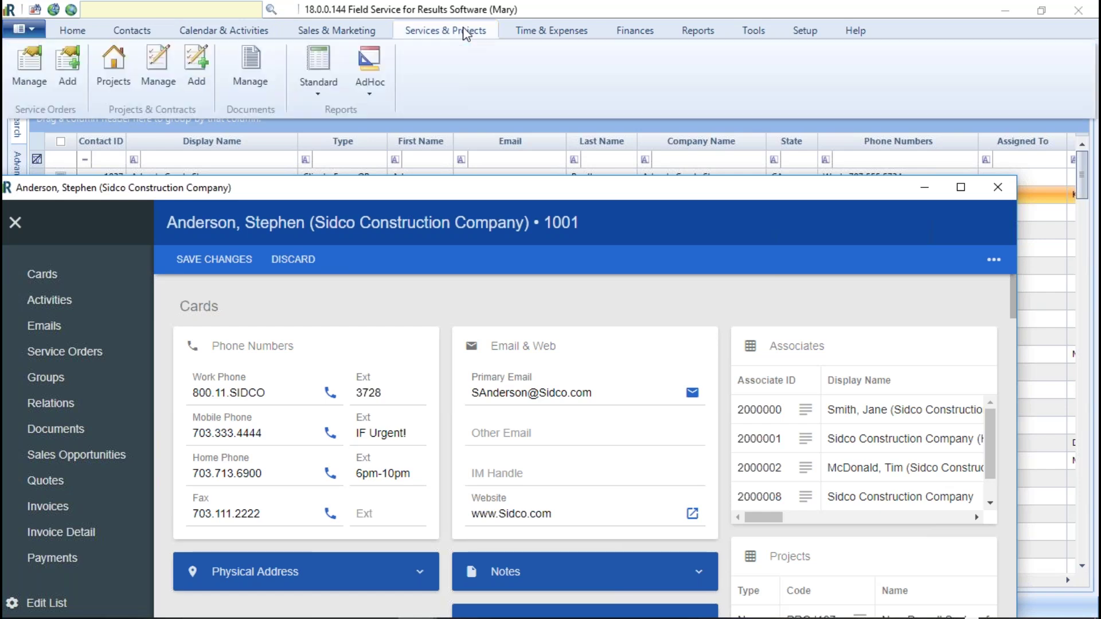
left_click(114, 65)
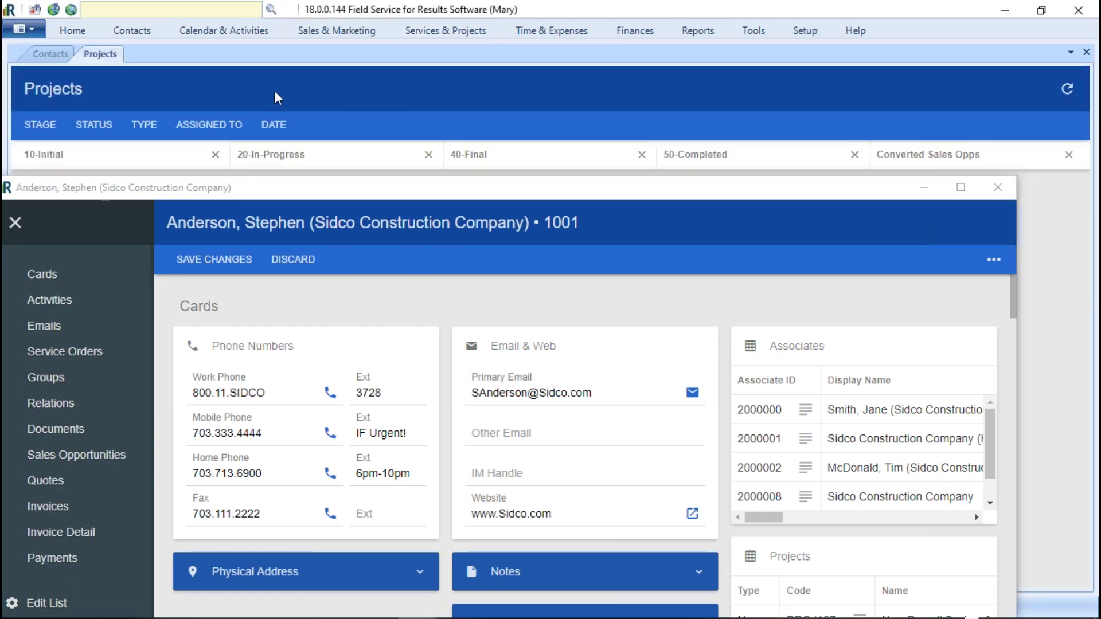
left_click(426, 33)
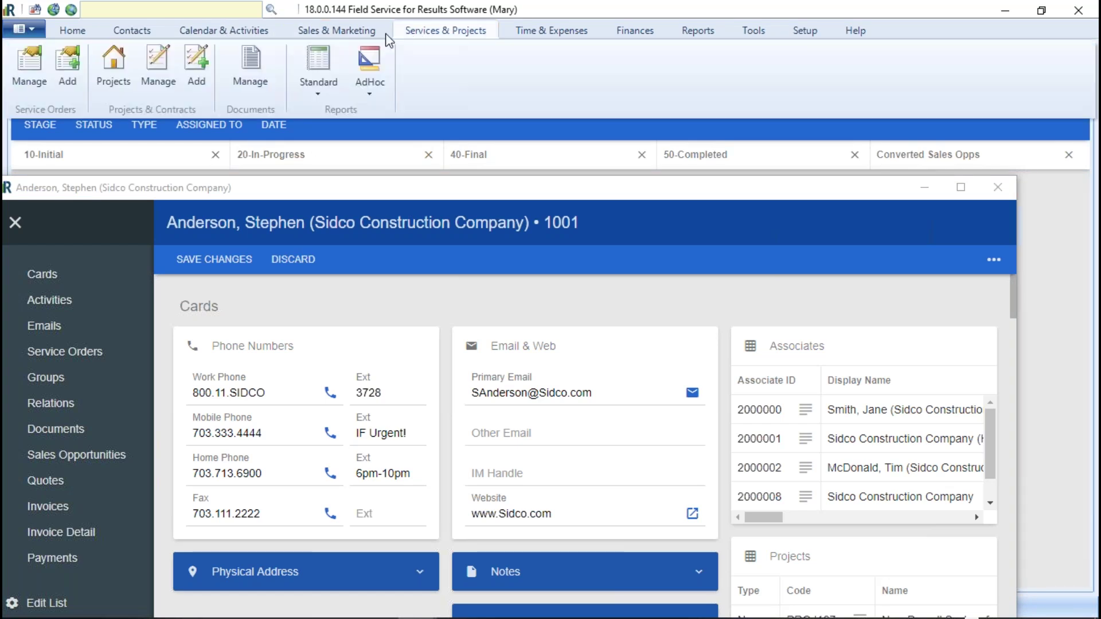
left_click(163, 63)
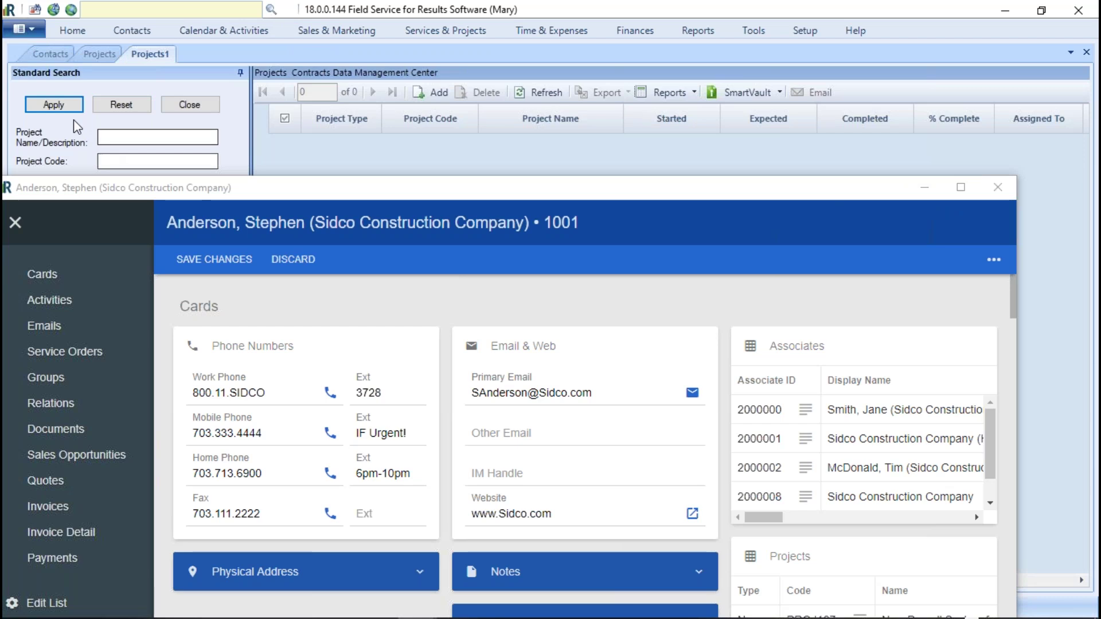
left_click(57, 111)
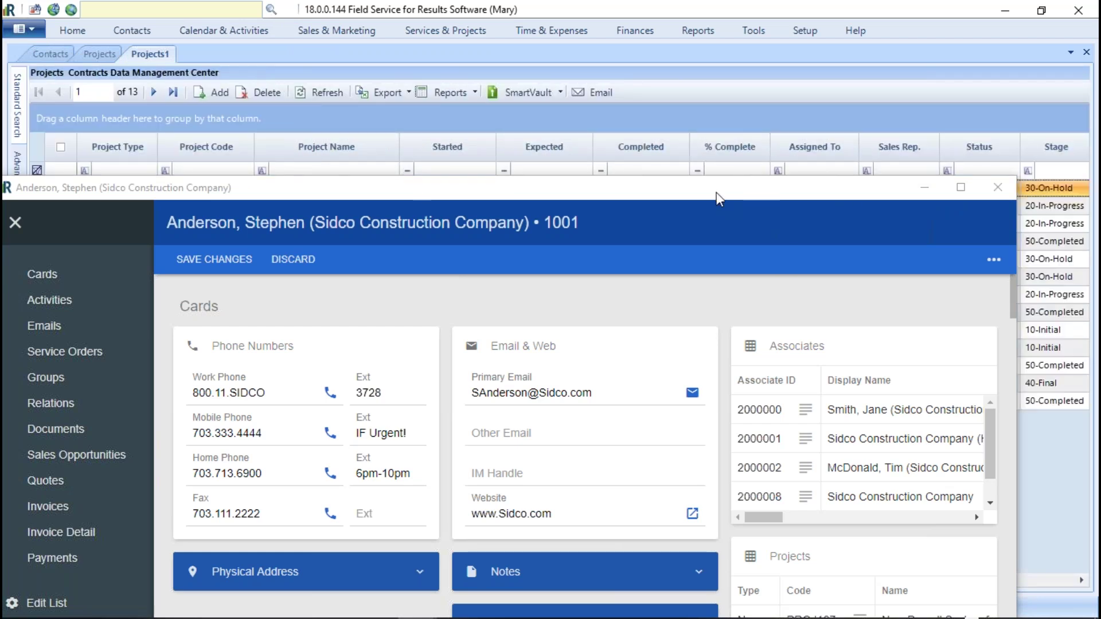
left_click_drag(716, 192, 730, 251)
double_click(298, 213)
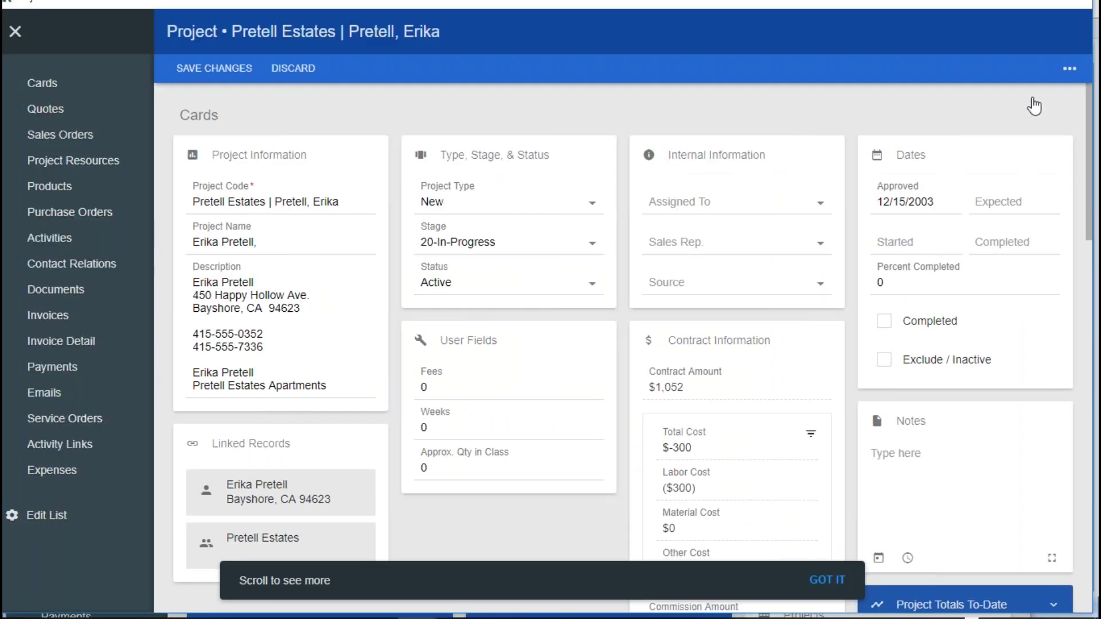
Step: Arrange the Pretell Estates project and Sidco Construction contact windows side by side
left_click_drag(1092, 51, 975, 52)
left_click_drag(815, 4, 704, 281)
left_click_drag(584, 249, 592, 82)
left_click_drag(1025, 525, 493, 612)
left_click_drag(713, 347, 642, 36)
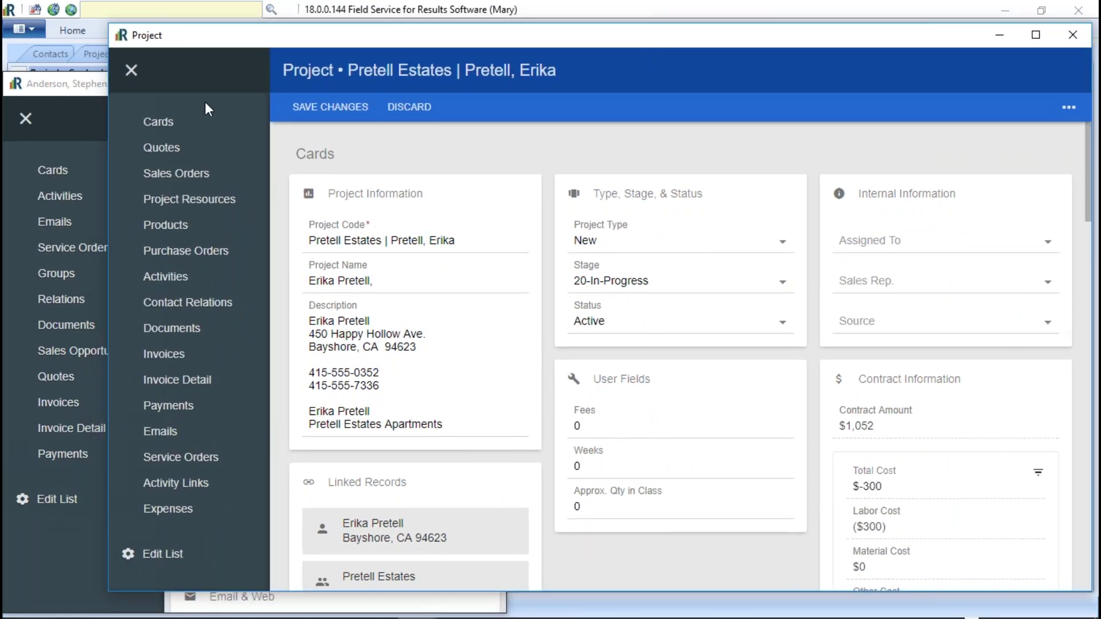
left_click_drag(108, 47, 492, 81)
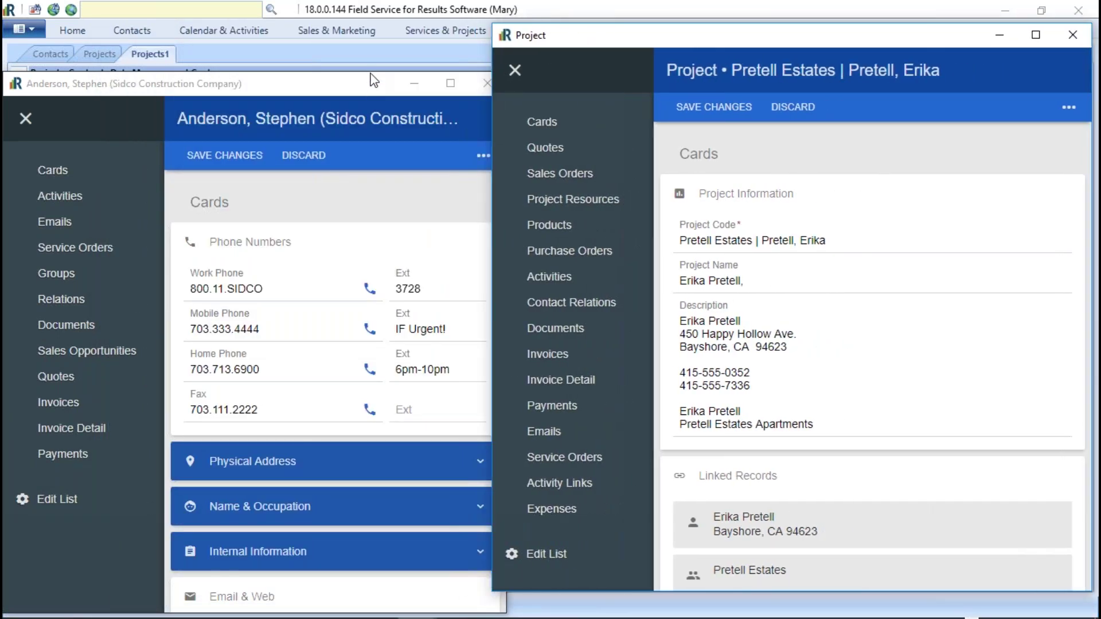
left_click(394, 86)
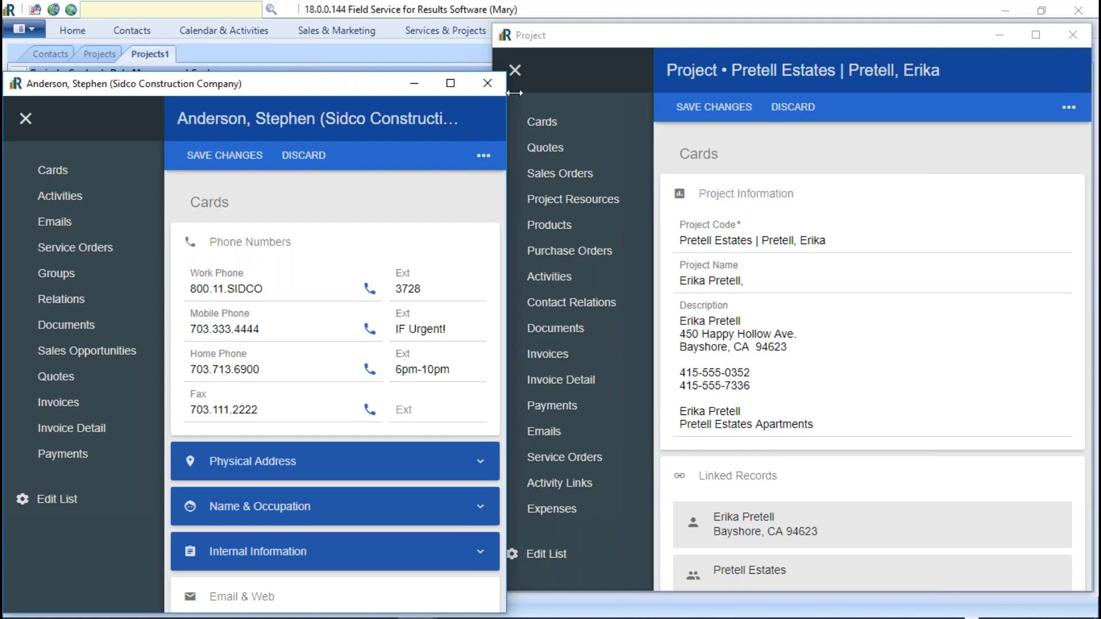
Step: Close the Pretell Estates project record and reopen the Configuration Options
left_click(1072, 35)
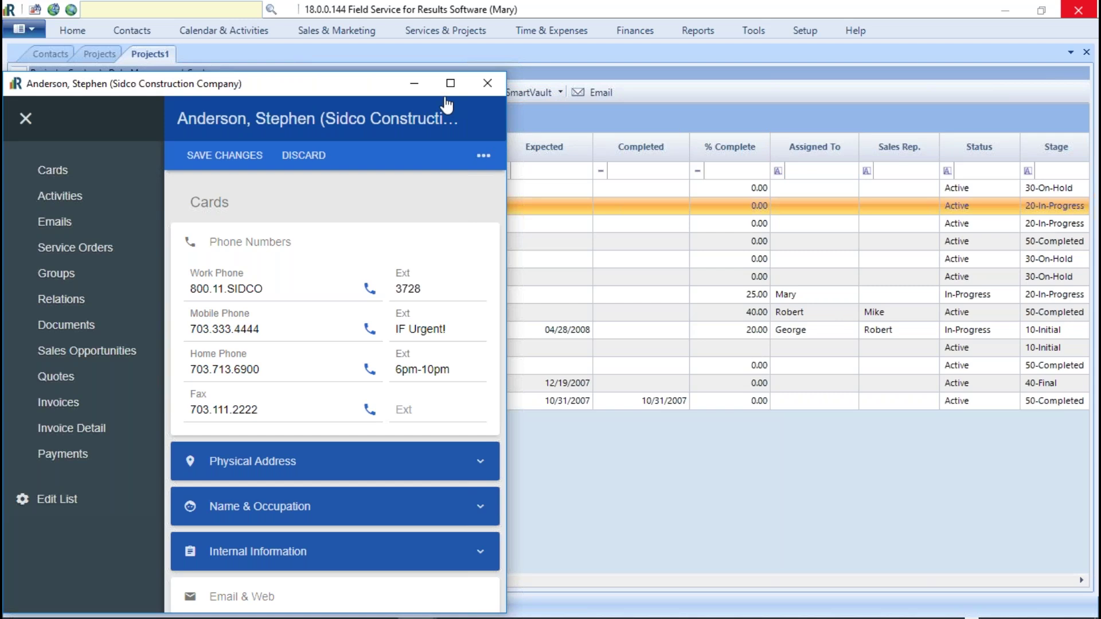
left_click(796, 35)
left_click(520, 72)
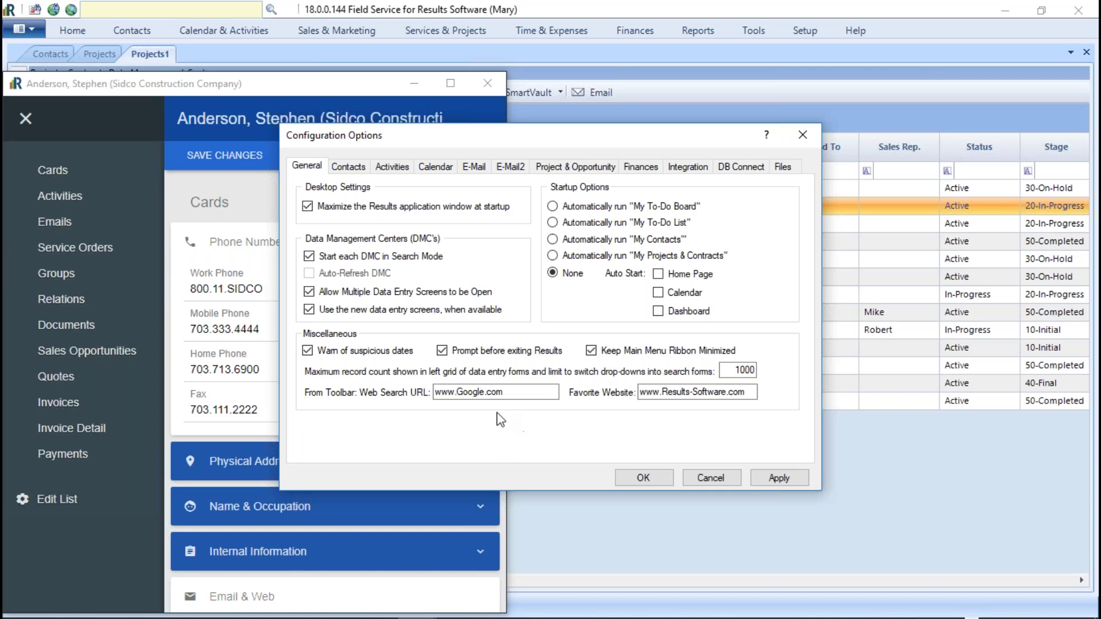
Step: Restore the maximum record count to 1000 and cancel Configuration Options without saving changes
double_click(745, 370)
type("100")
type("0")
left_click(710, 482)
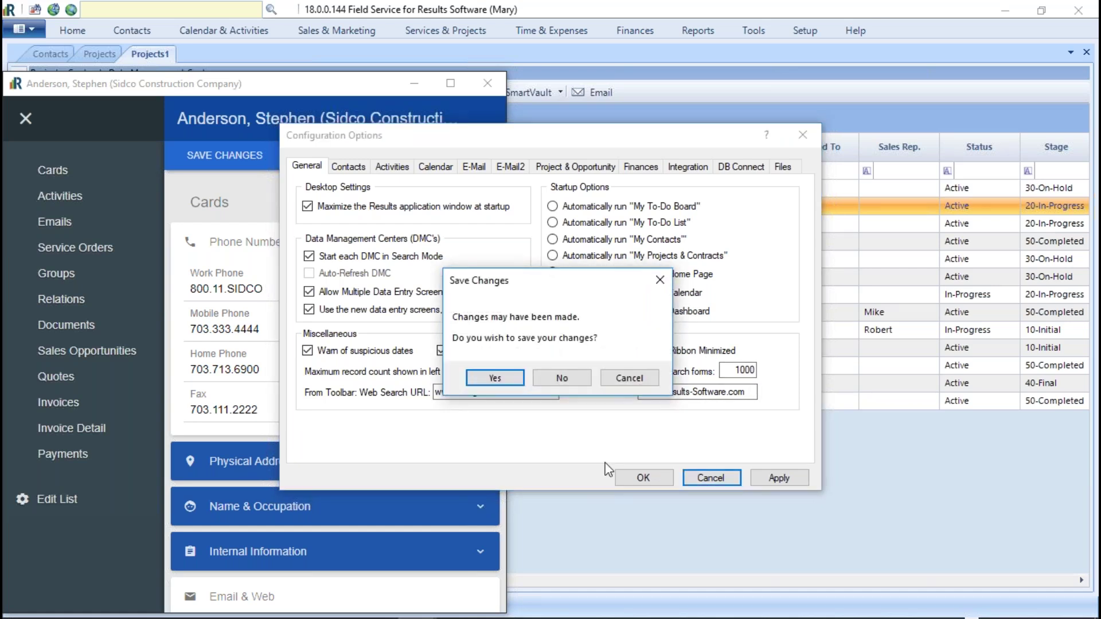
left_click(562, 378)
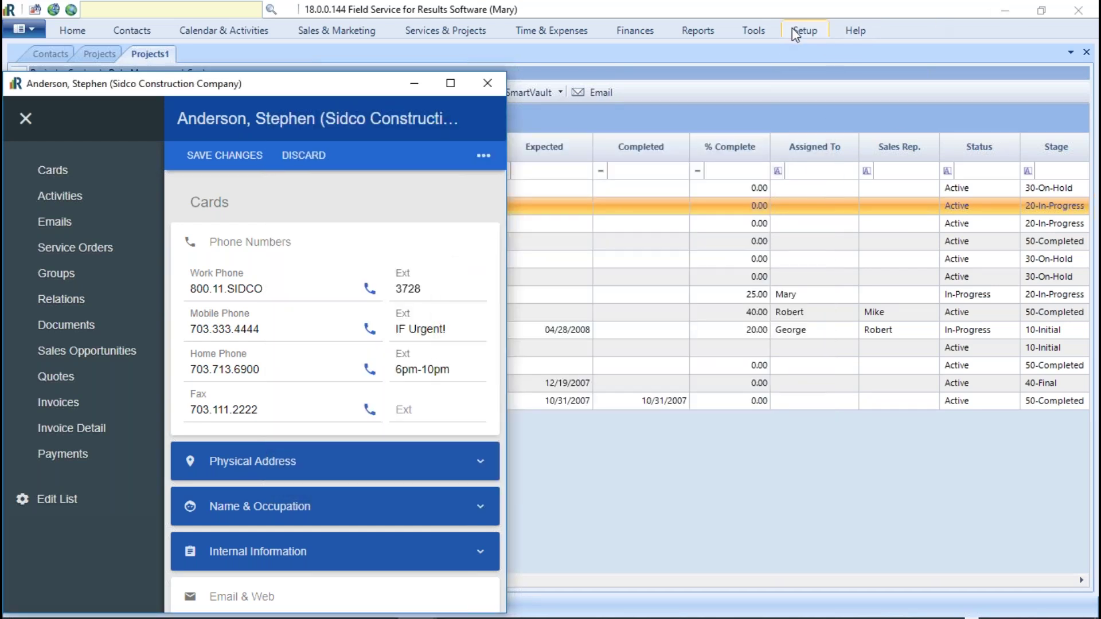
Step: View the contact groups lookup list from Setup, then close it
left_click(800, 30)
left_click(41, 64)
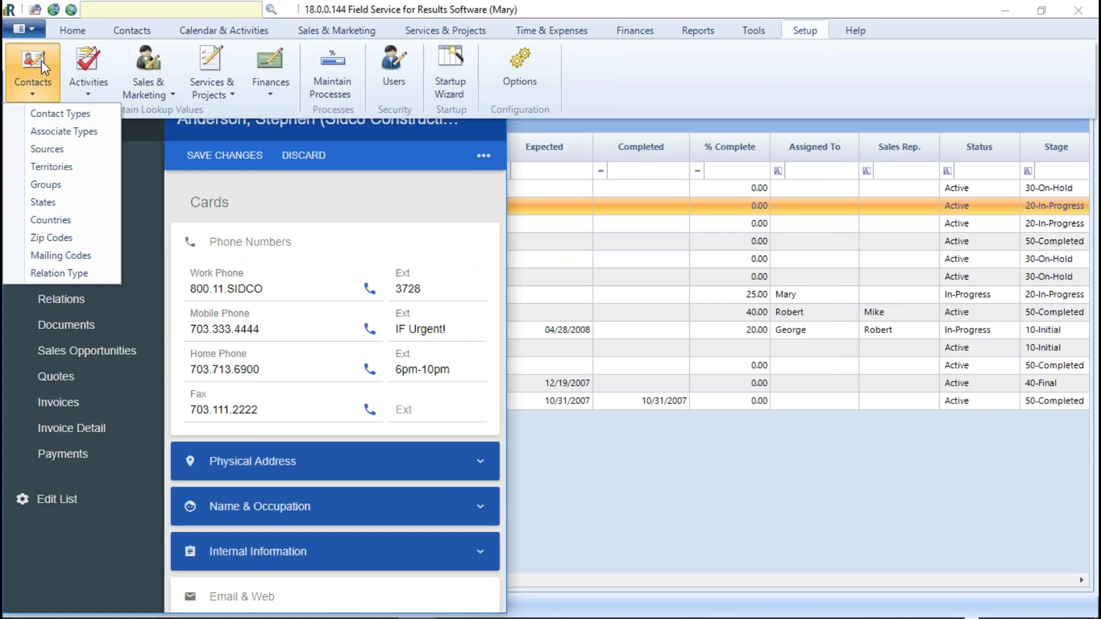
left_click(125, 228)
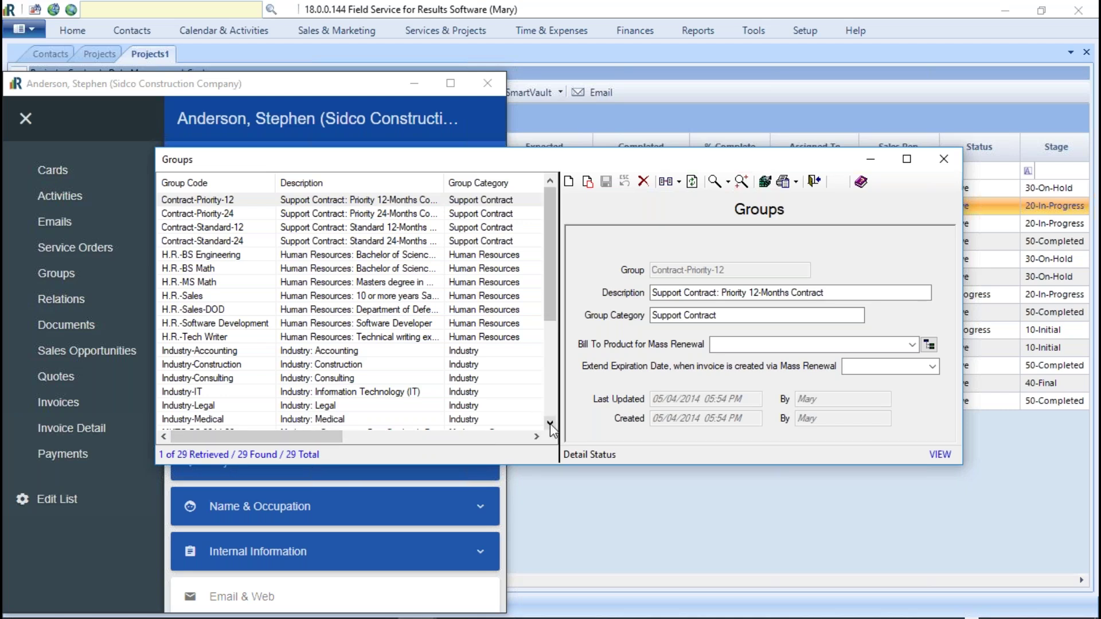
left_click(943, 159)
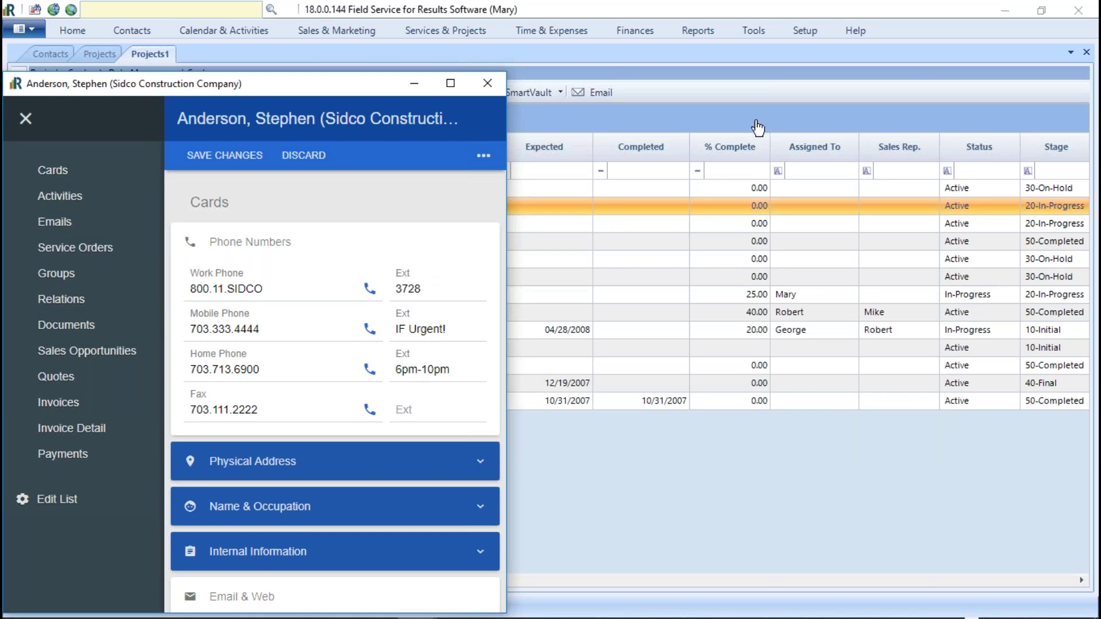
Step: Close the Projects1, Projects and Contacts tabs, then Alt+Tab between windows
left_click(1087, 52)
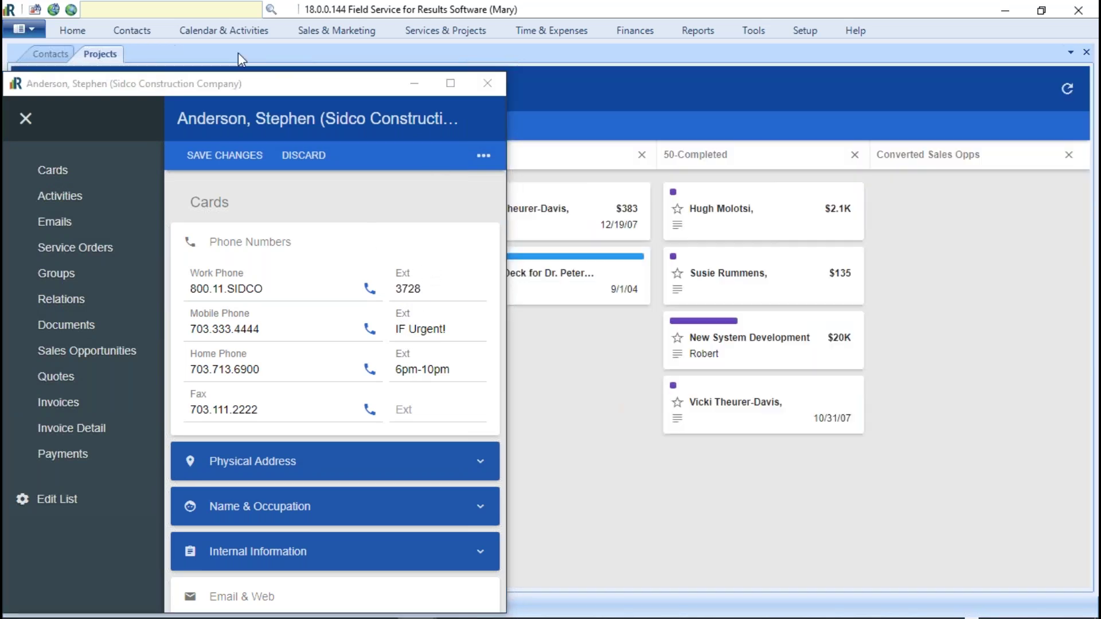
left_click(1087, 52)
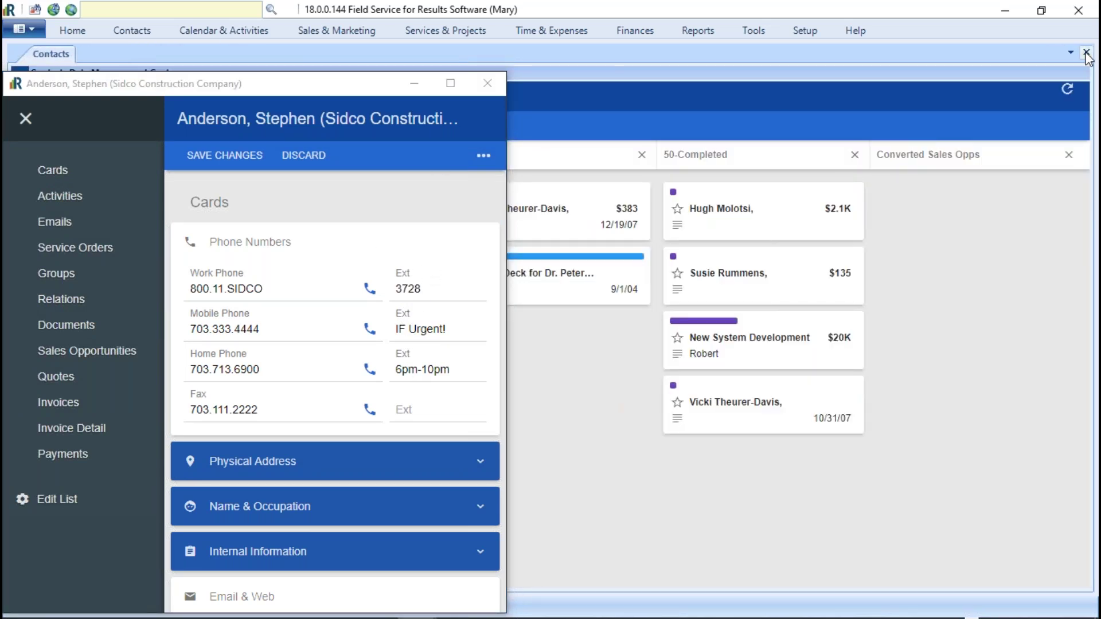
left_click(1086, 52)
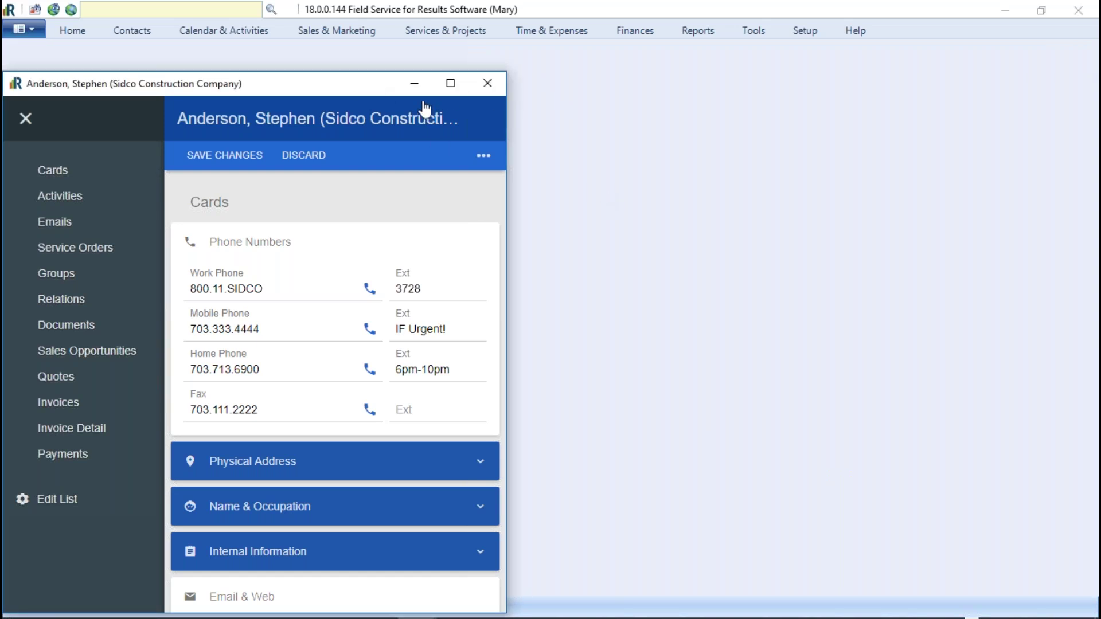
key("alt+Tab")
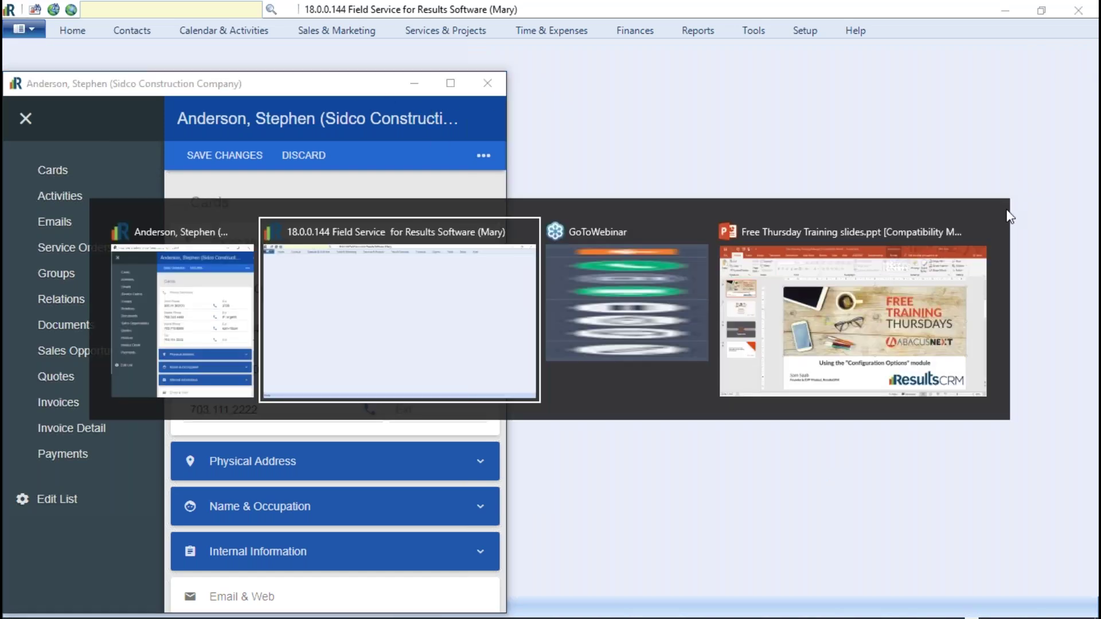
left_click(805, 32)
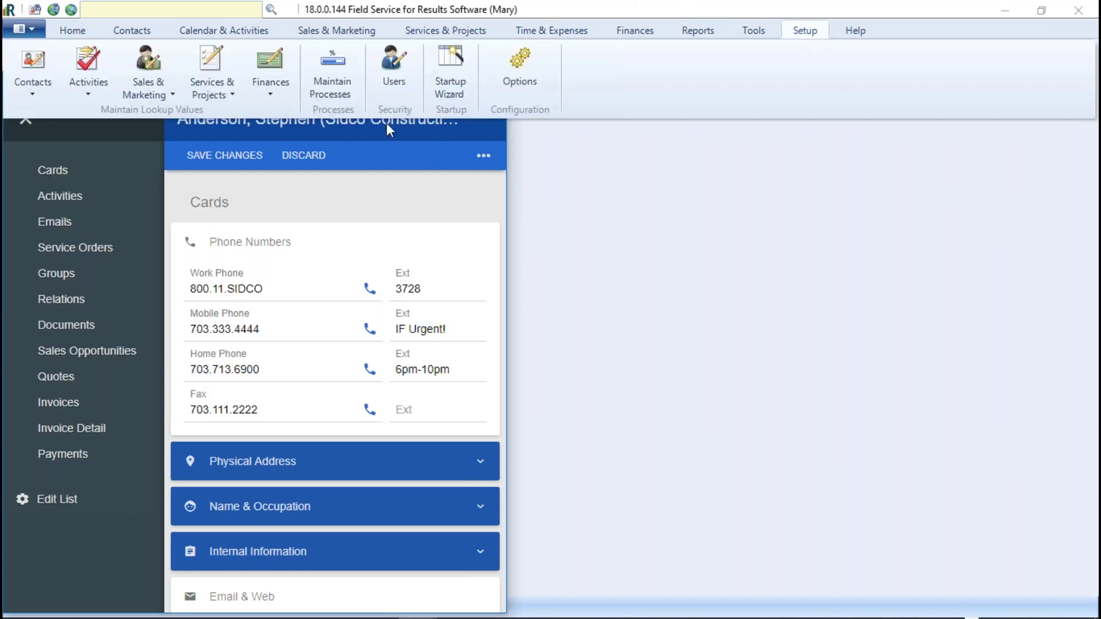
left_click(540, 72)
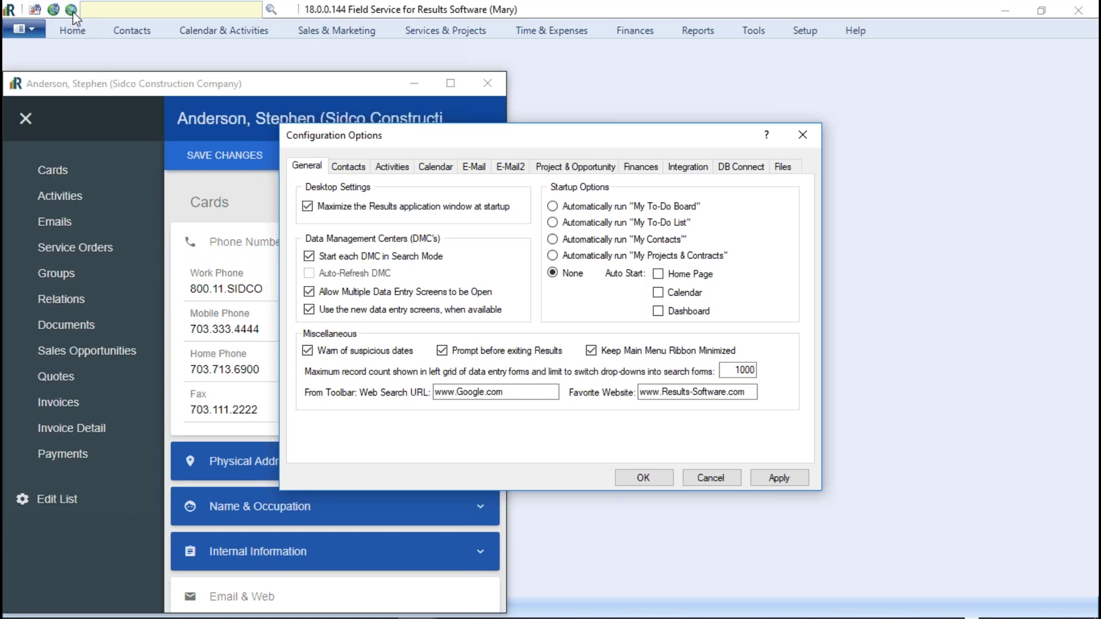
left_click(775, 478)
left_click(577, 367)
left_click(640, 476)
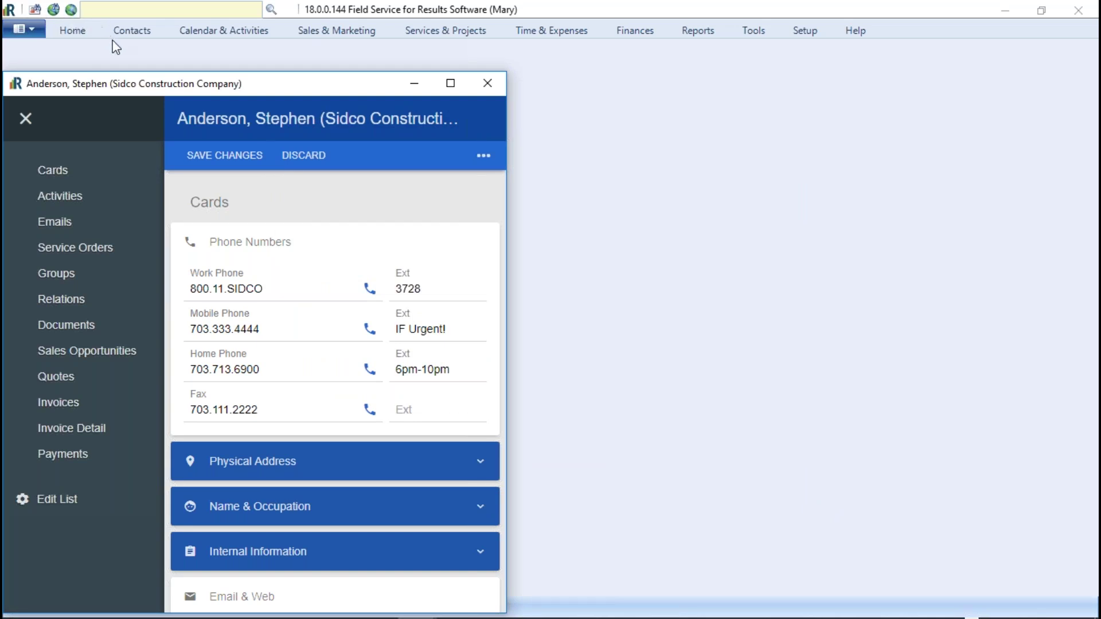
key("alt+Tab")
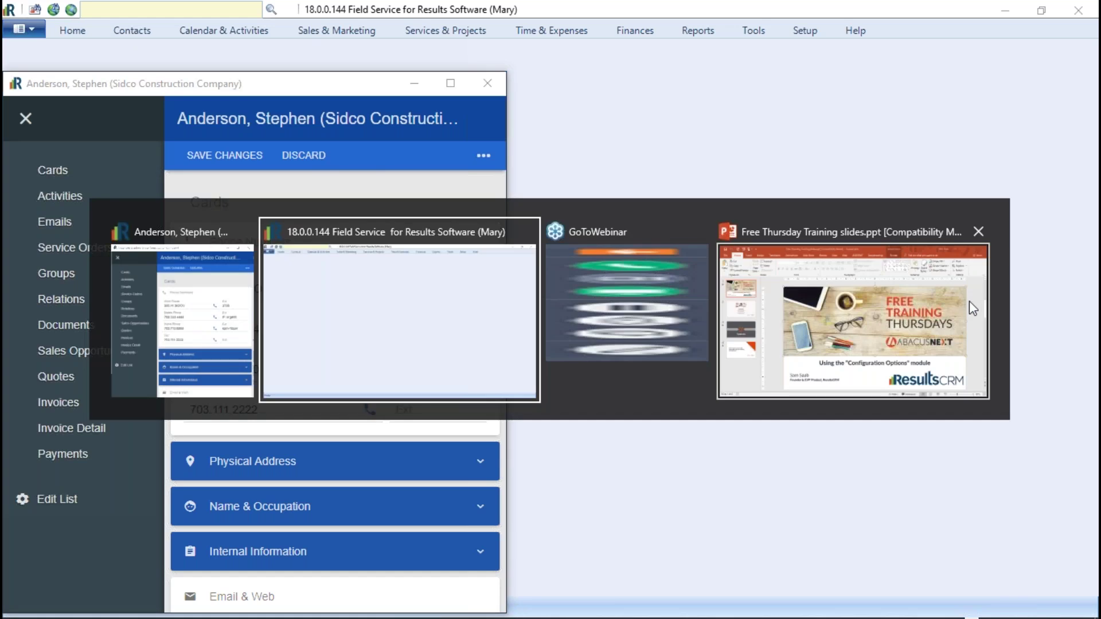
key("alt+Tab")
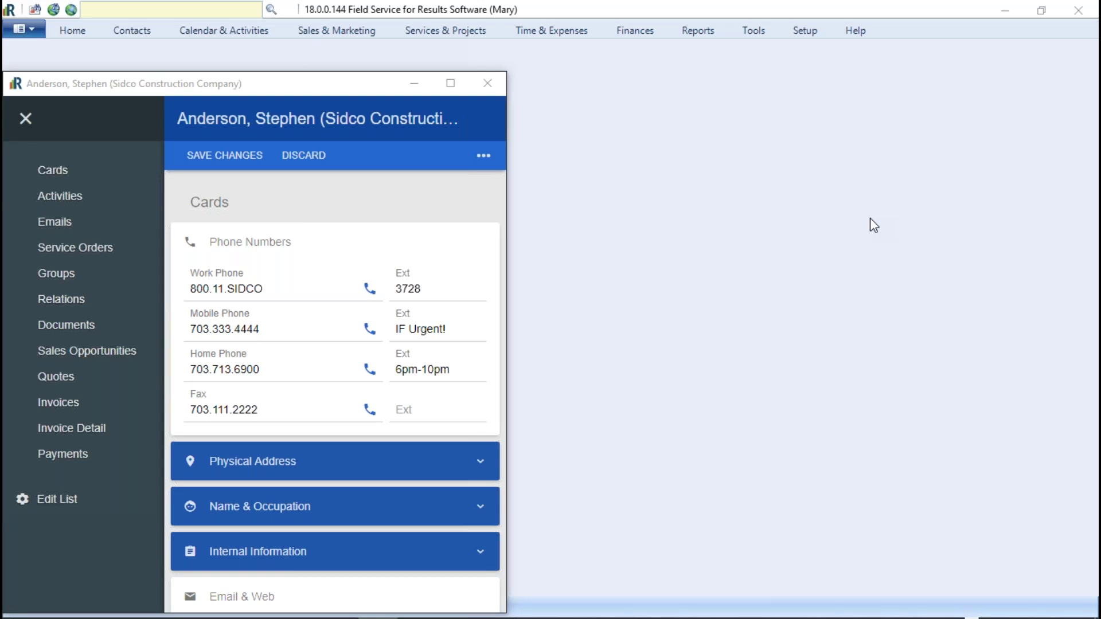
Step: Close the Sidco Construction contact record
left_click(487, 83)
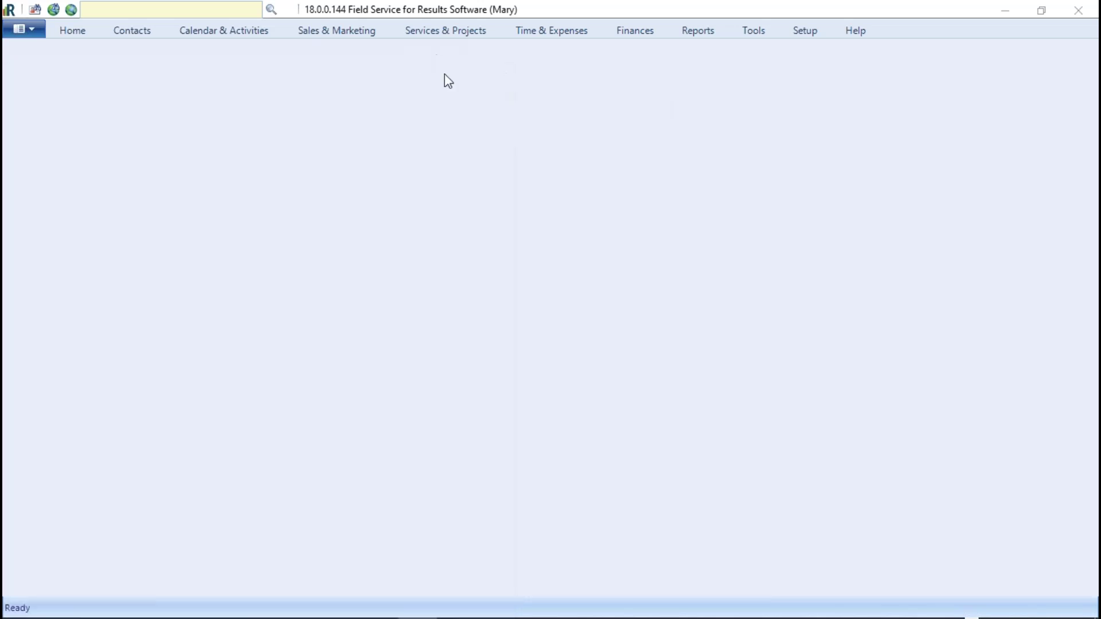
mouse_move(89, 616)
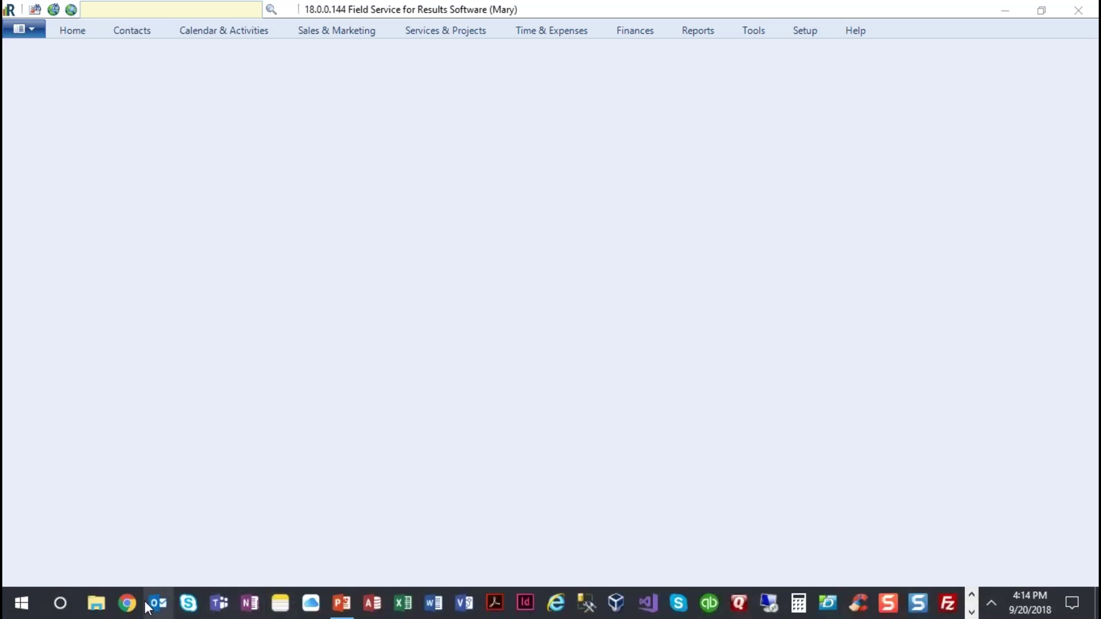
left_click(130, 606)
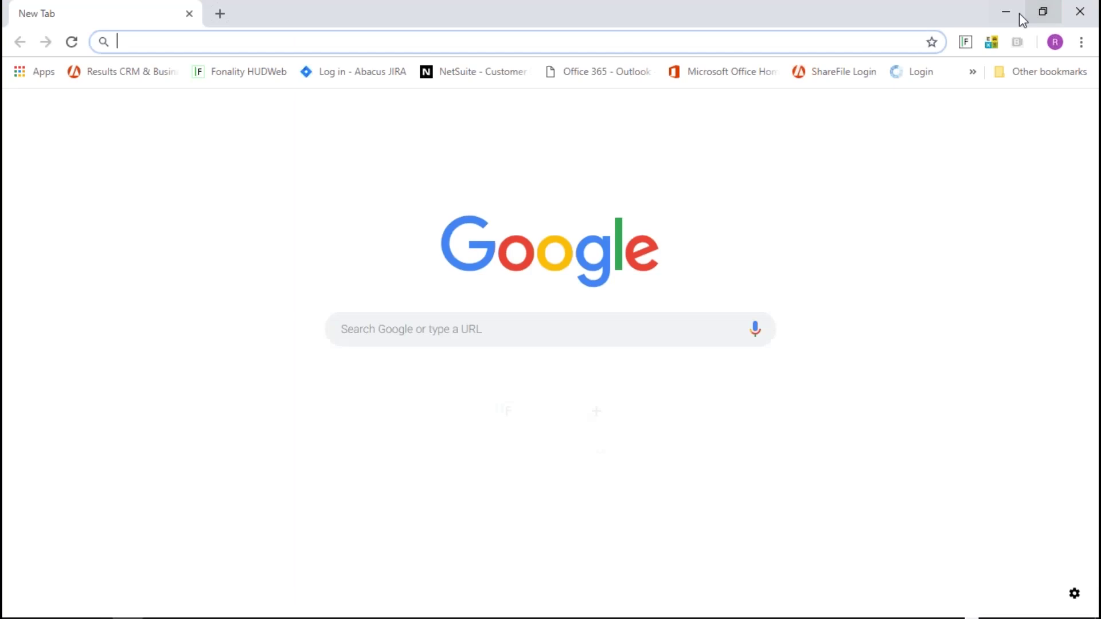
left_click(1006, 11)
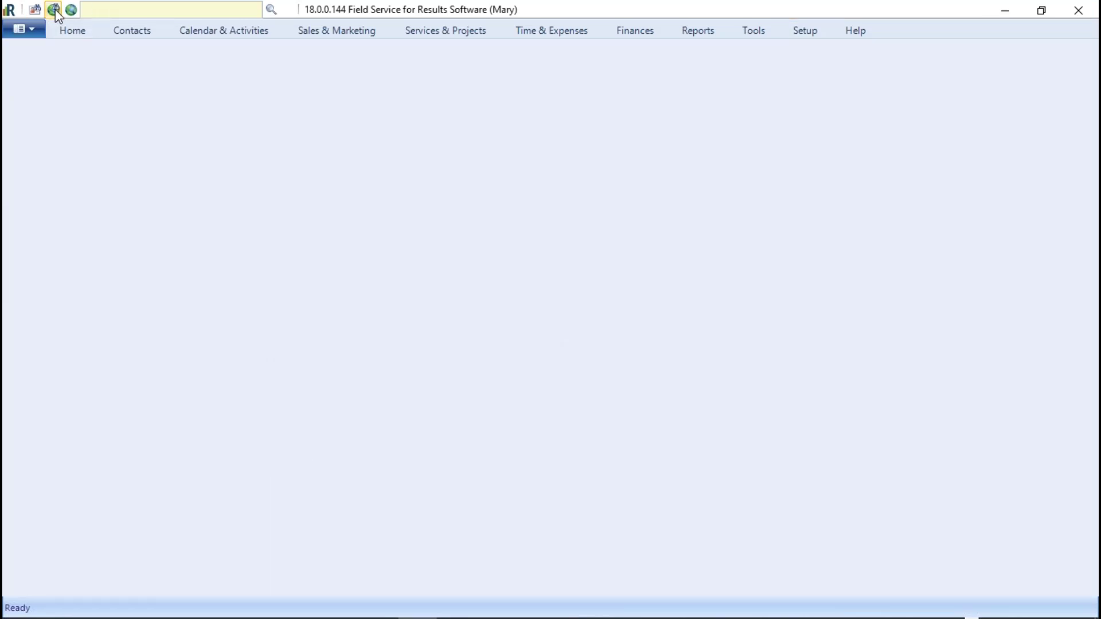
left_click(54, 10)
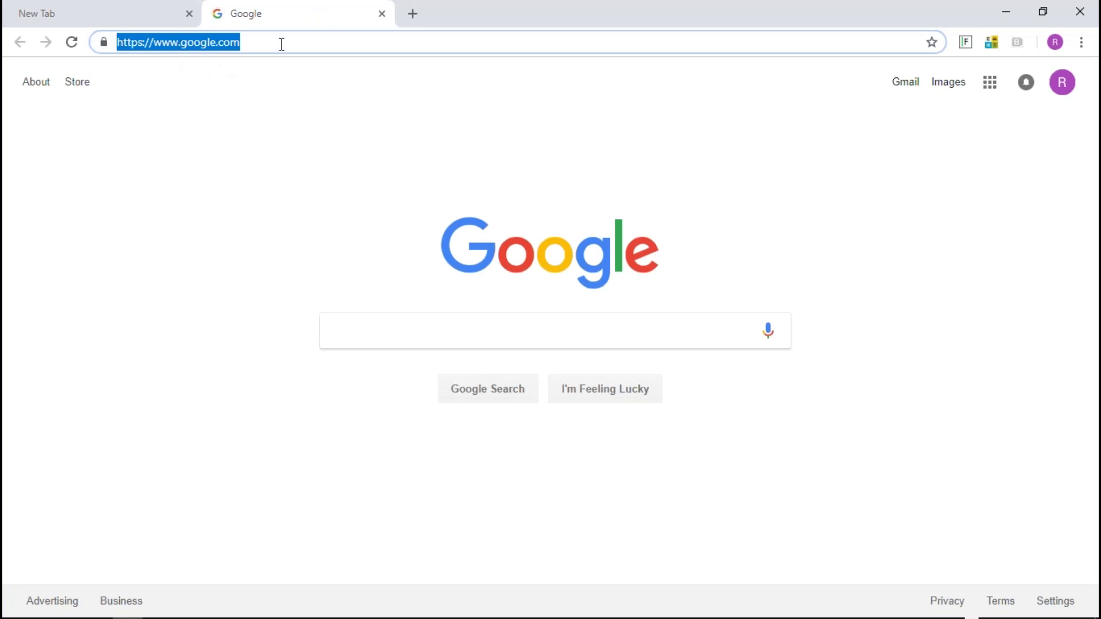
left_click(1003, 8)
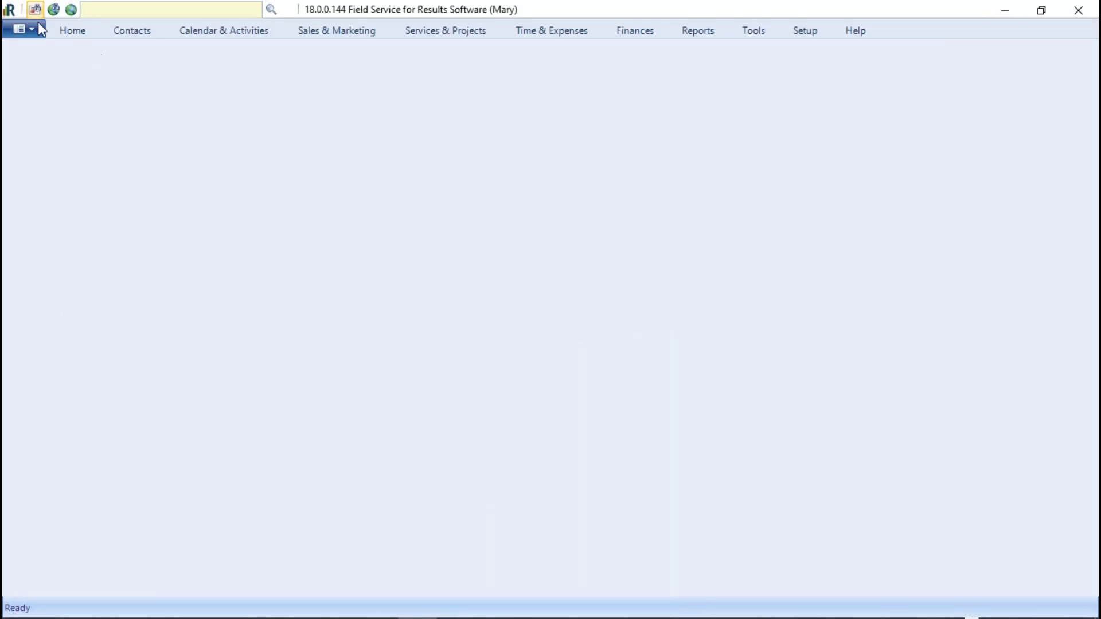
left_click(72, 11)
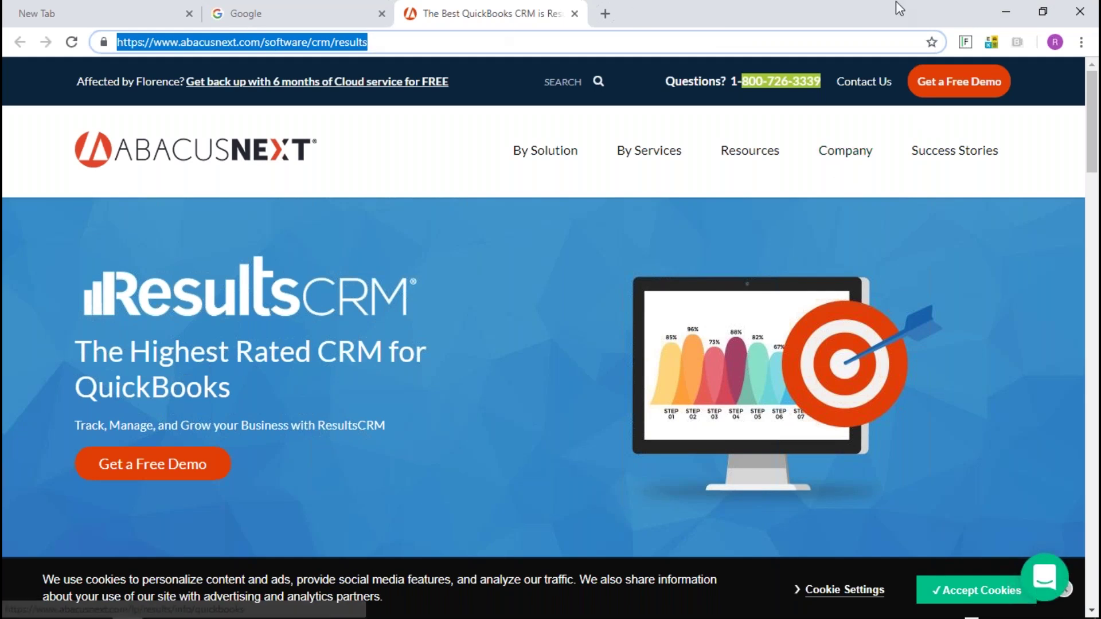
left_click(1004, 19)
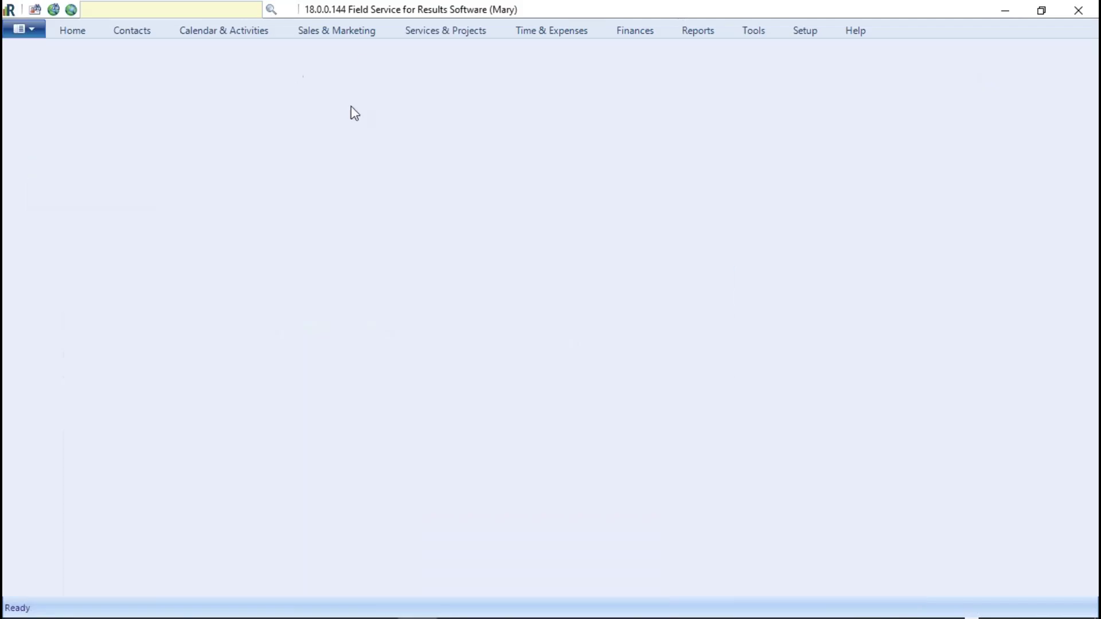
left_click(805, 30)
left_click(520, 65)
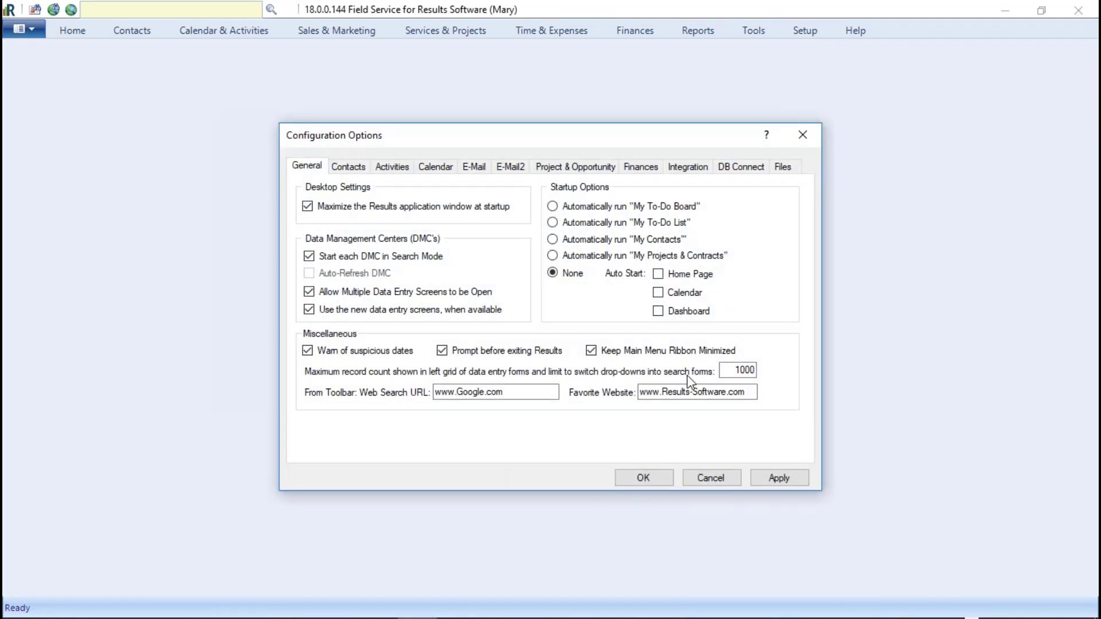
Step: Run My To-Do Board automatically at startup with Calendar and Dashboard auto-starting, then apply and save
left_click_drag(749, 393, 650, 394)
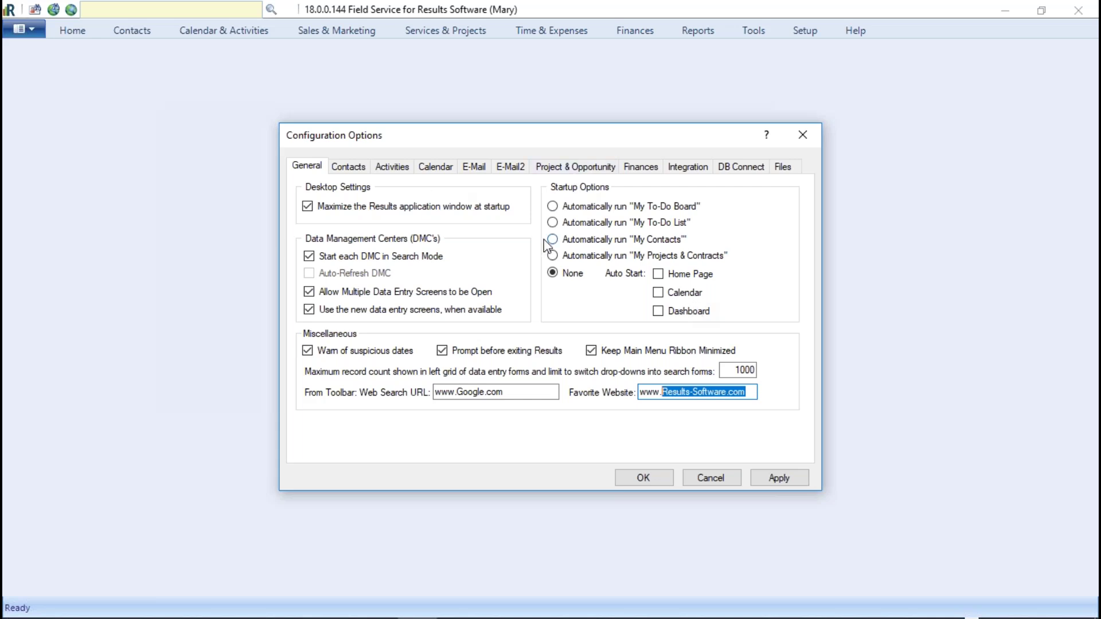
left_click(554, 208)
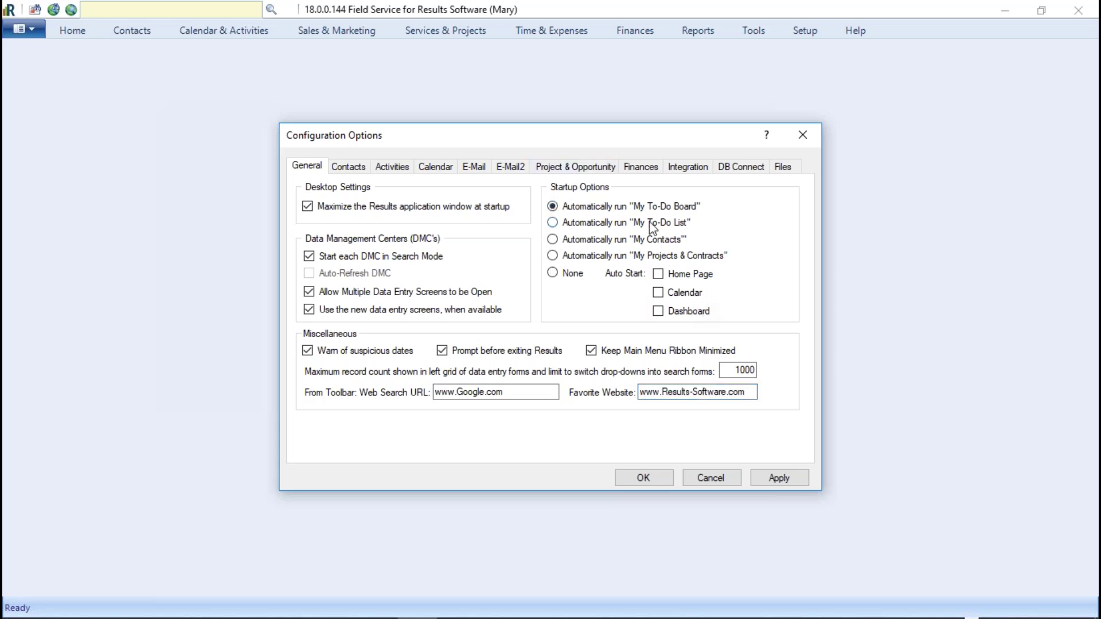
left_click(658, 312)
left_click(659, 294)
left_click(777, 476)
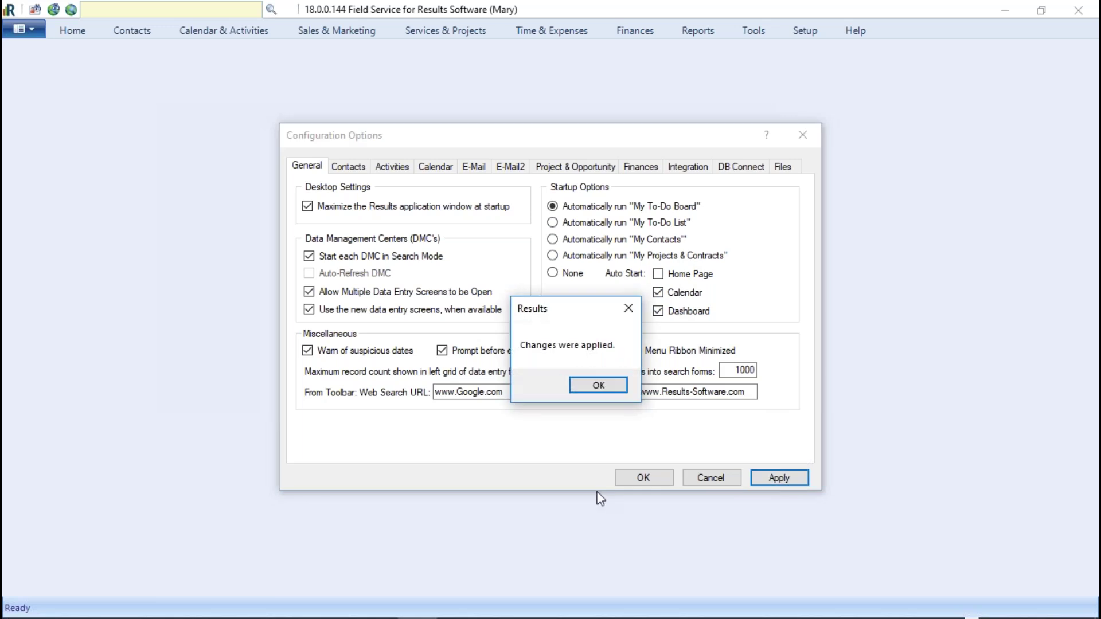
left_click(600, 385)
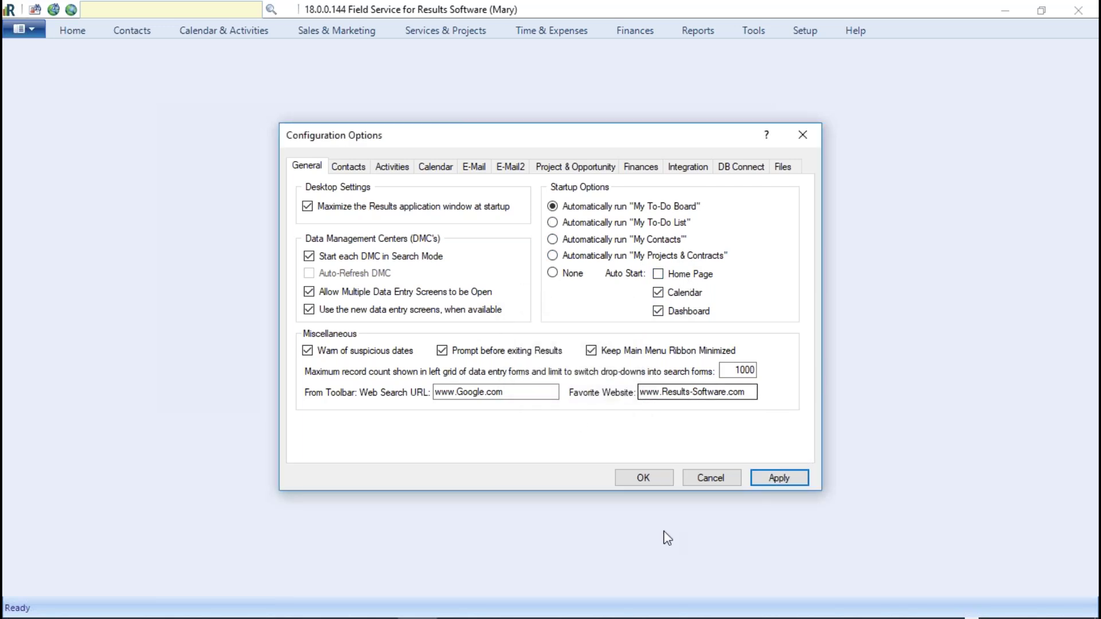
left_click(643, 478)
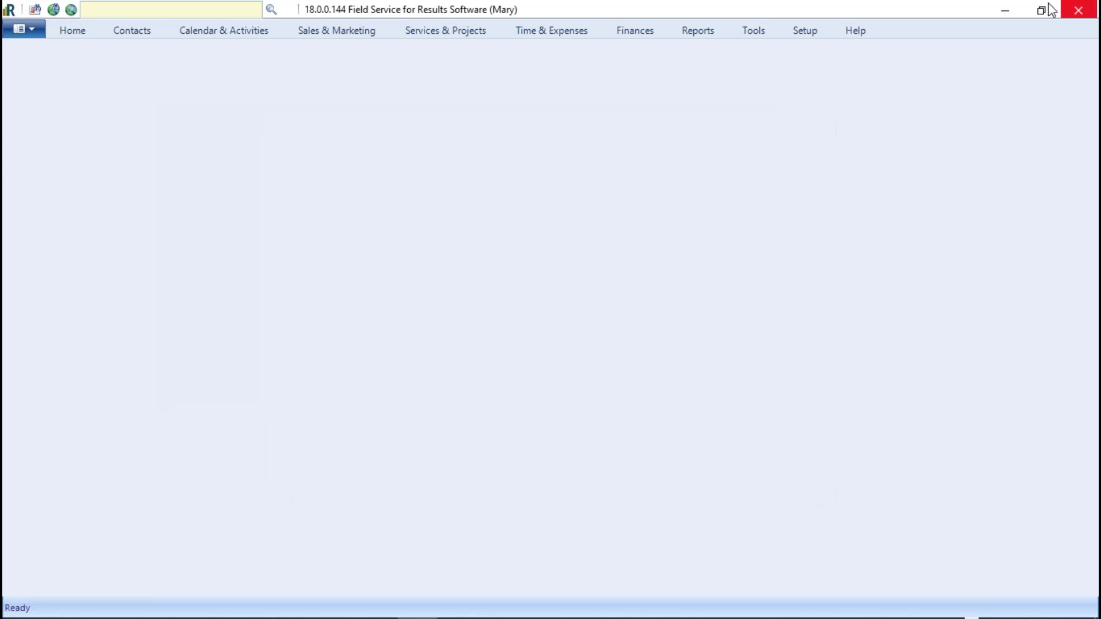
Step: Exit Results CRM, confirm and acknowledge the logout, then log back in
left_click(1078, 10)
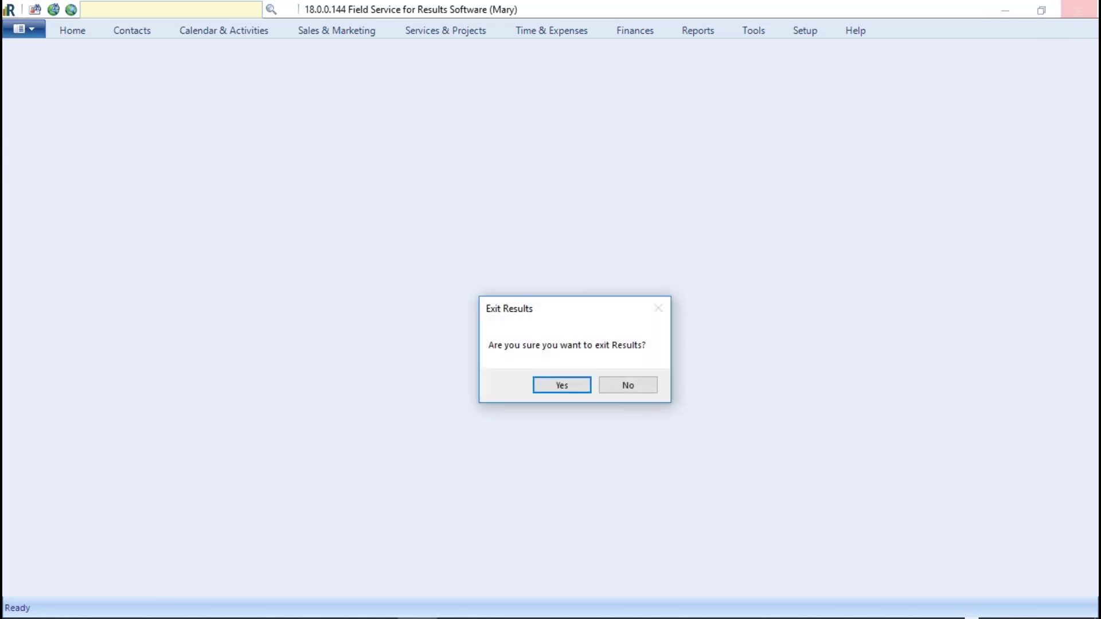
left_click(560, 383)
left_click(677, 380)
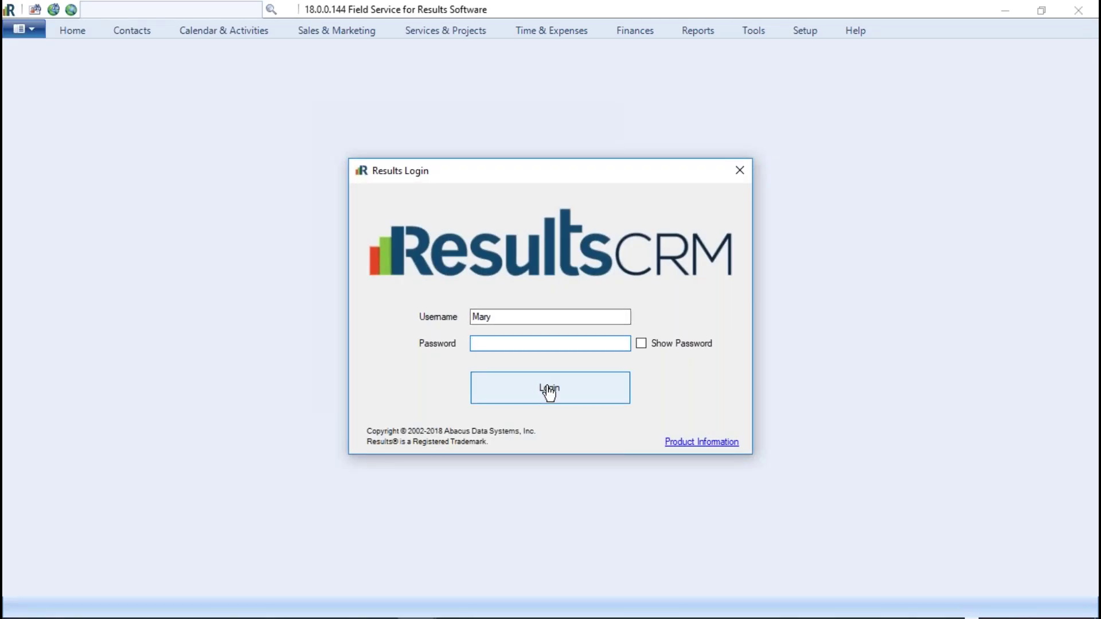
left_click(548, 390)
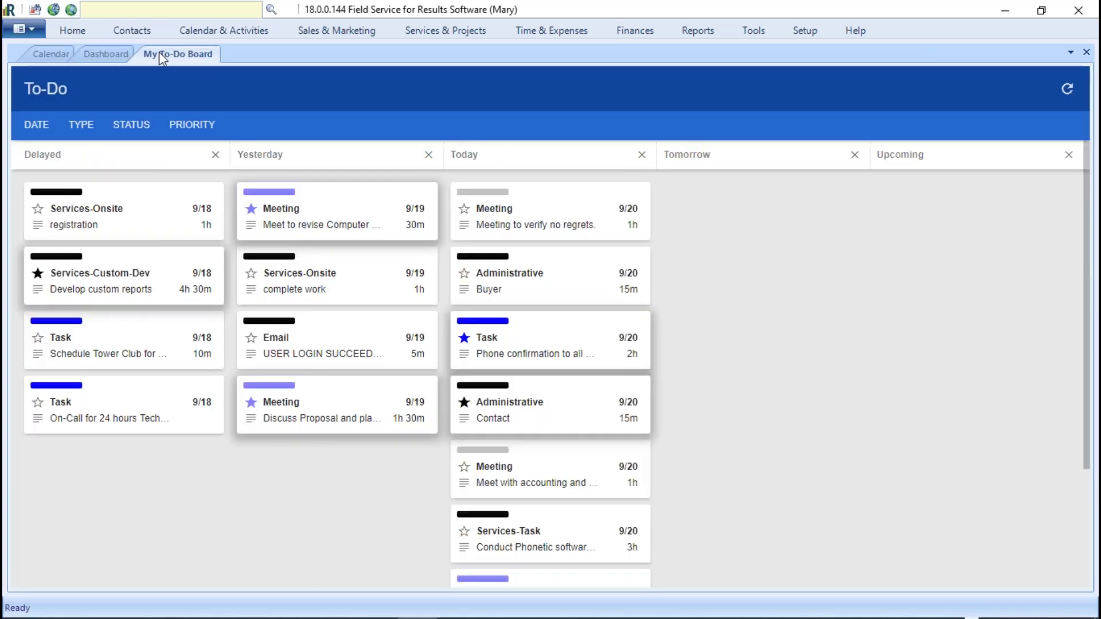
Step: Check the auto-opened Calendar, Dashboard and My To-Do Board, close them, and reopen Configuration Options
left_click(46, 53)
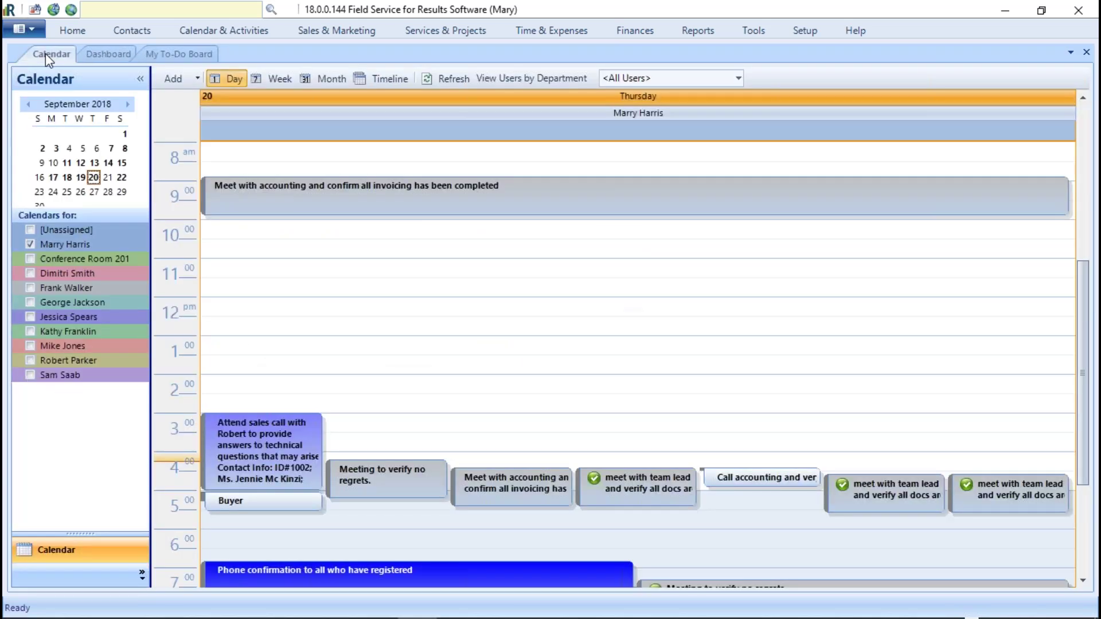
left_click(112, 53)
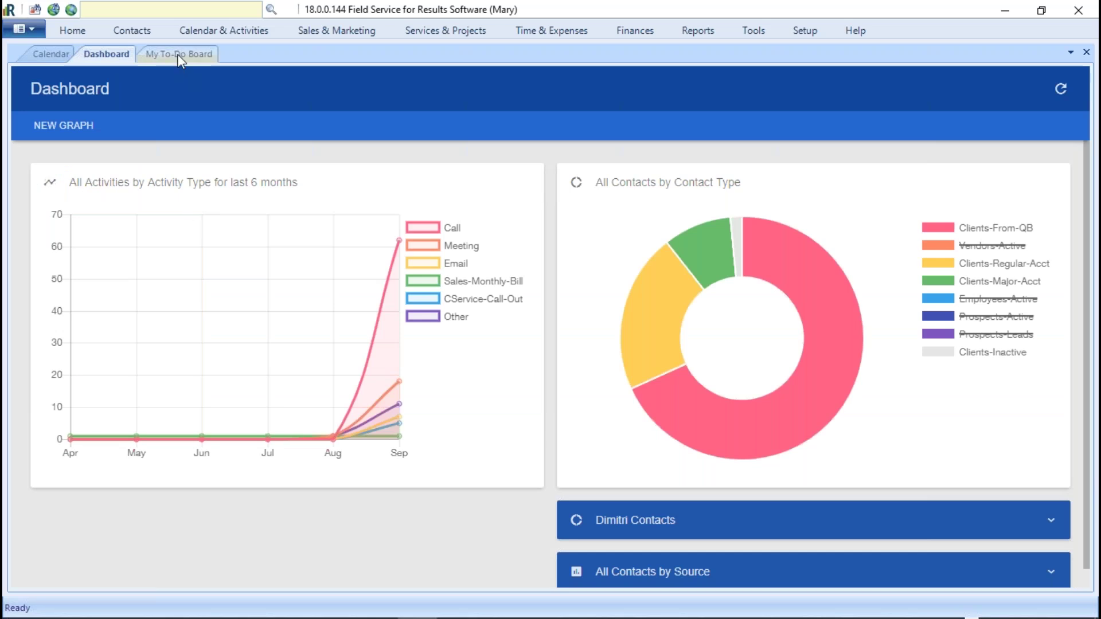
left_click(175, 57)
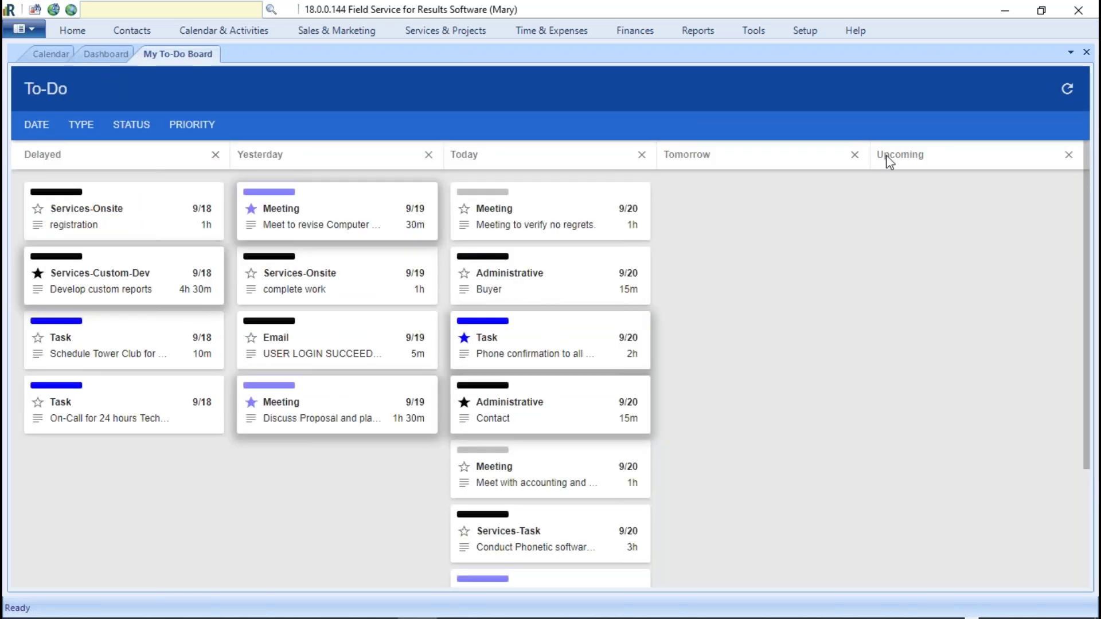
left_click(1086, 53)
left_click(1086, 53)
left_click(1087, 53)
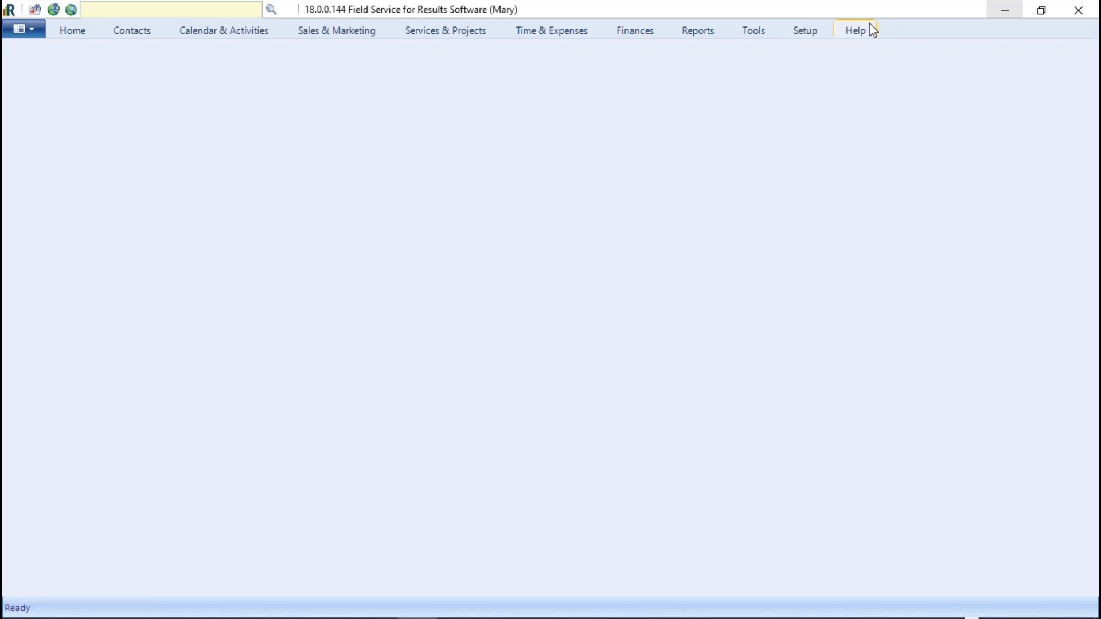
left_click(806, 32)
left_click(528, 61)
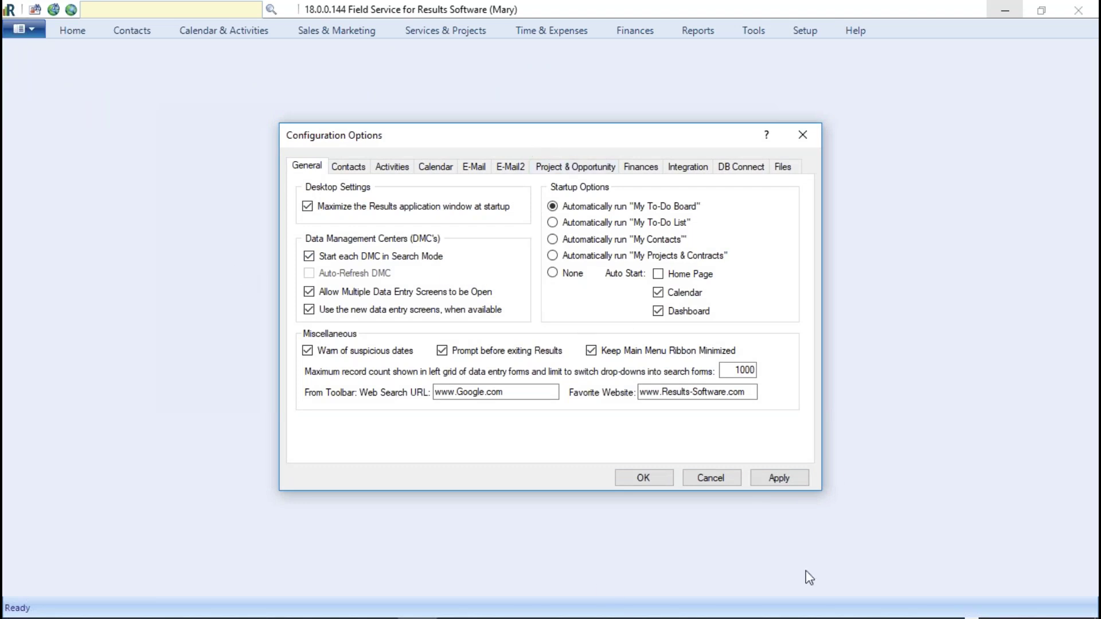
Step: Switch to the Contacts settings and open the default display name choices for new contacts
left_click(361, 170)
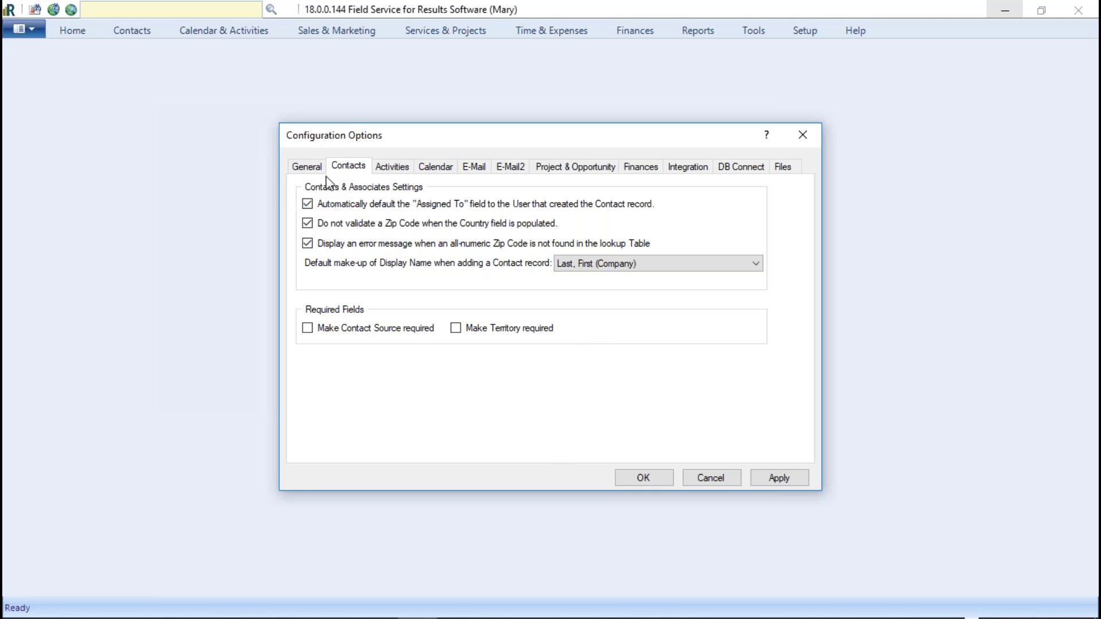
left_click(761, 267)
Step: Select Company in the 'Default make-up of Display Name' dropdown
left_click(579, 286)
Step: Set the Default make-up of Display Name back to Company after briefly trying Last, First
left_click(755, 263)
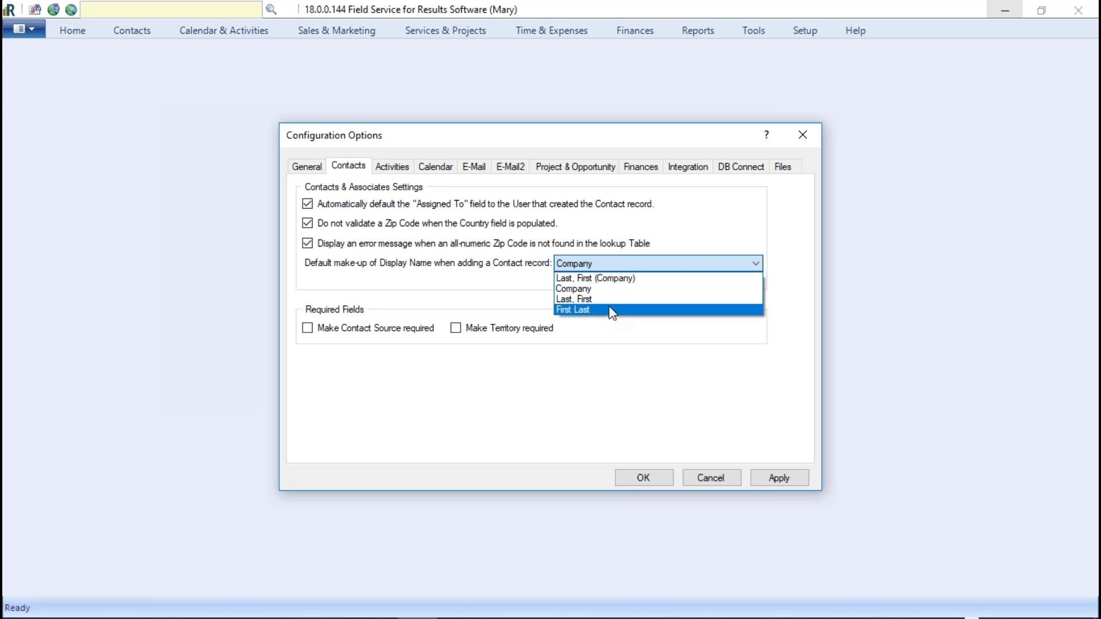
left_click(591, 299)
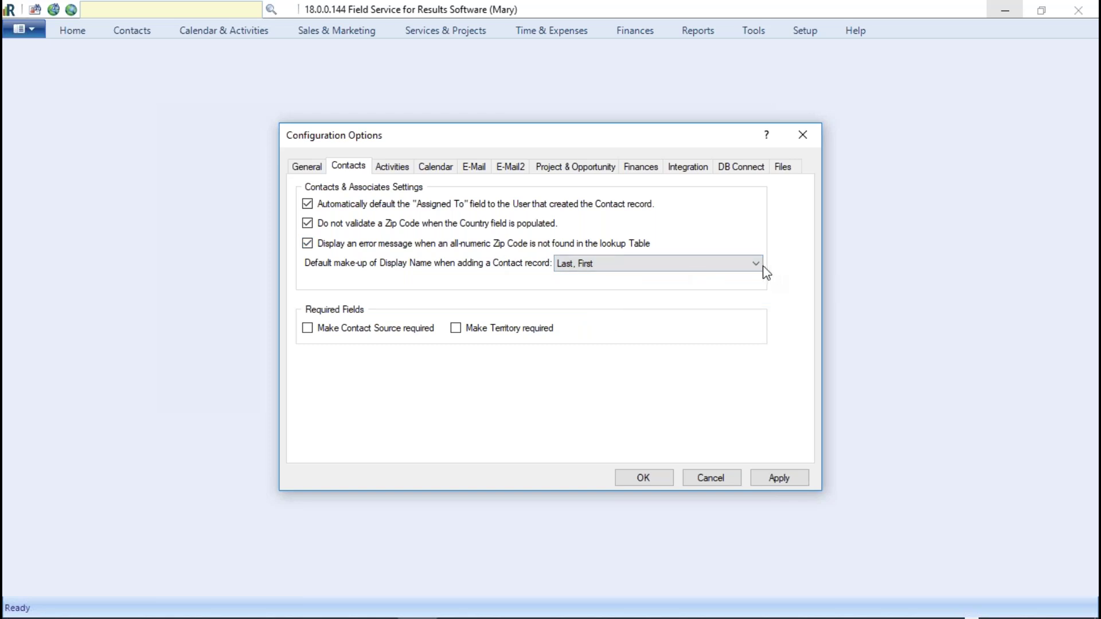
left_click(758, 265)
left_click(587, 289)
Step: Toggle Make Contact Source required, apply the changes and close Configuration Options
left_click(312, 331)
left_click(797, 484)
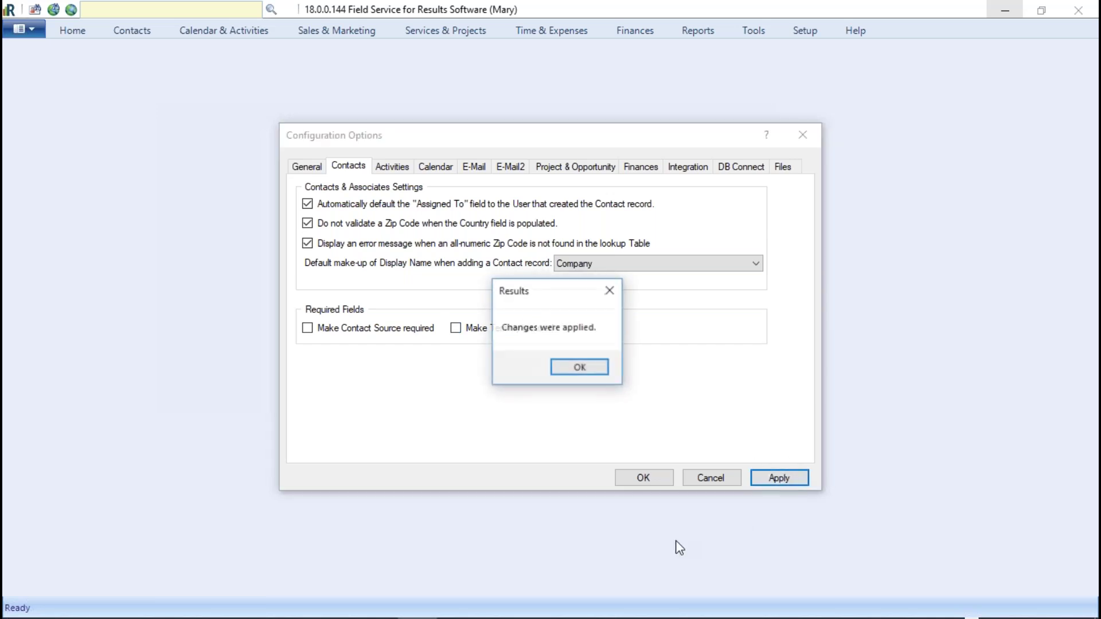
left_click(576, 368)
left_click(643, 477)
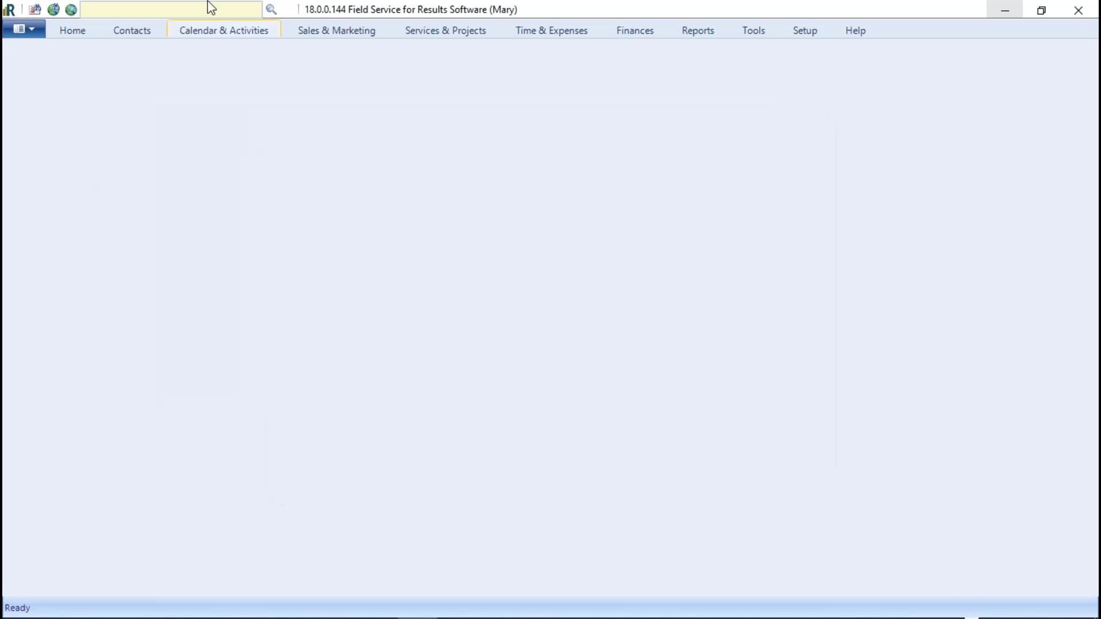
Step: Create a new Unnamed Contact, enlarge its window and expand Internal Information
left_click(128, 30)
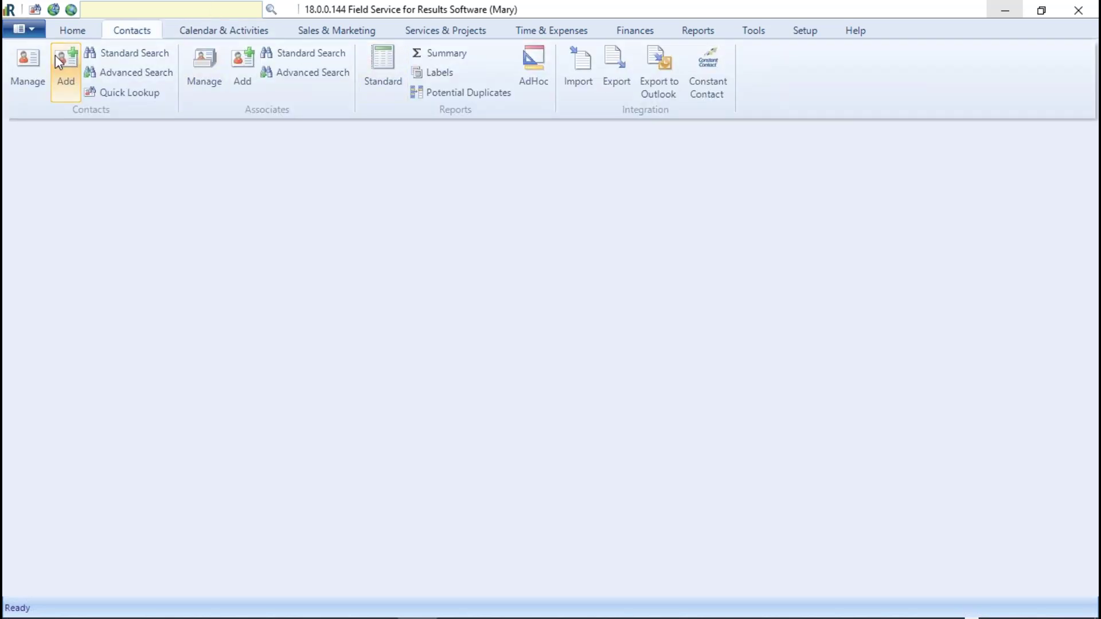
left_click(63, 64)
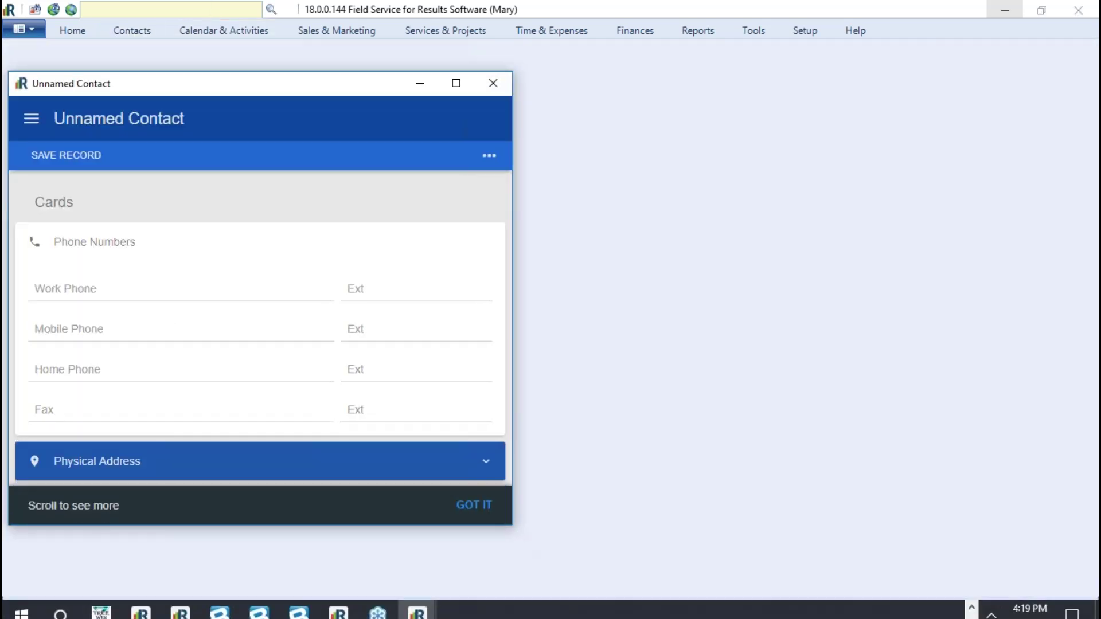
left_click_drag(512, 525, 905, 597)
left_click(473, 531)
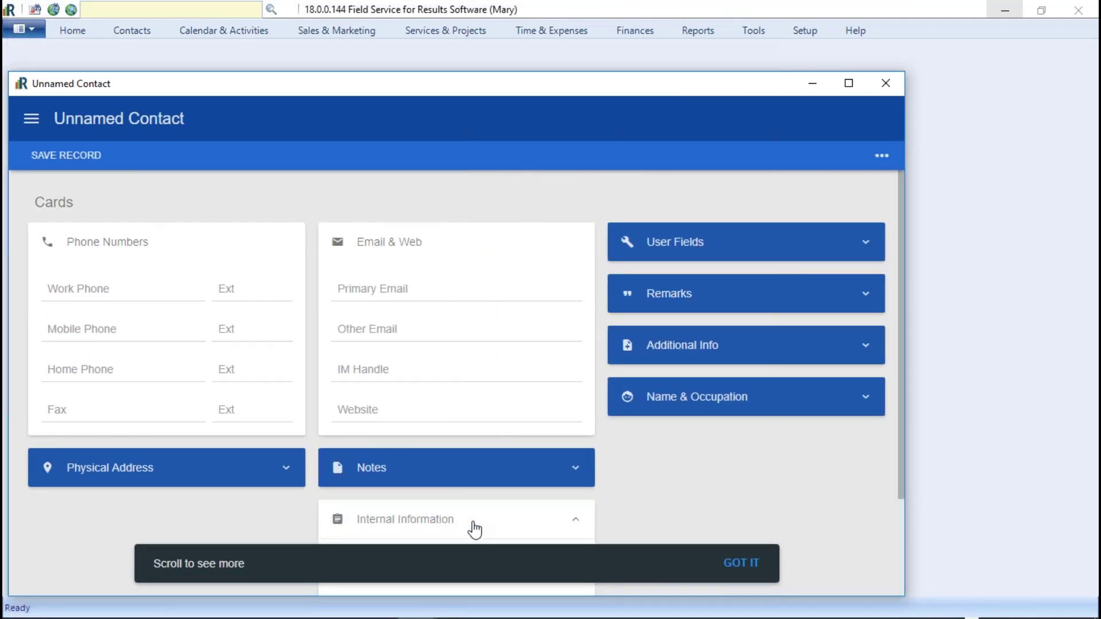
left_click(373, 372)
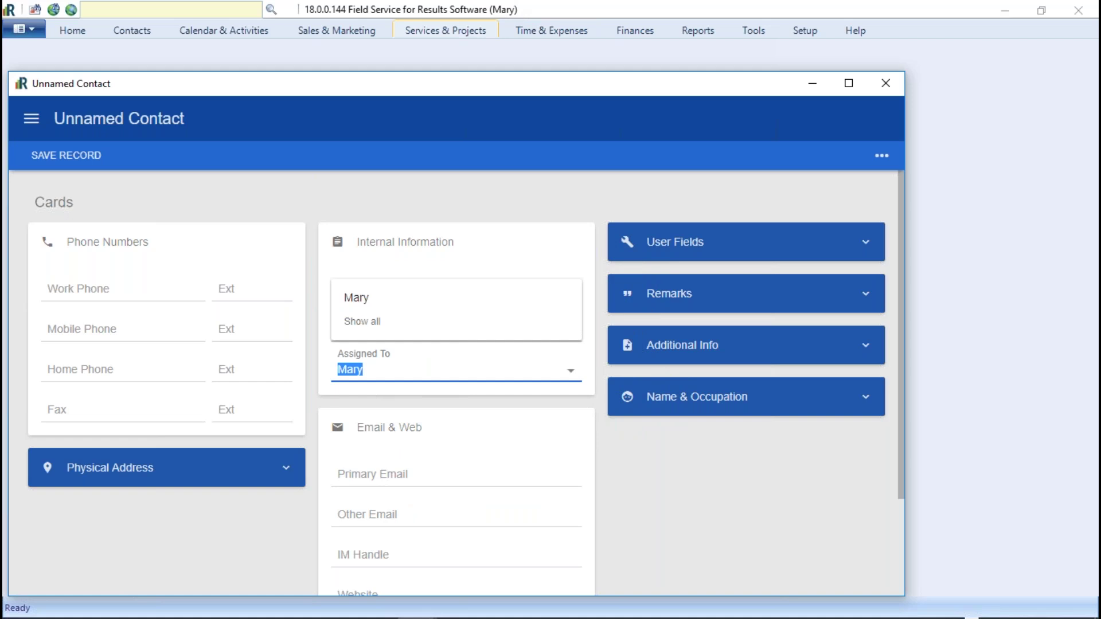
left_click(754, 513)
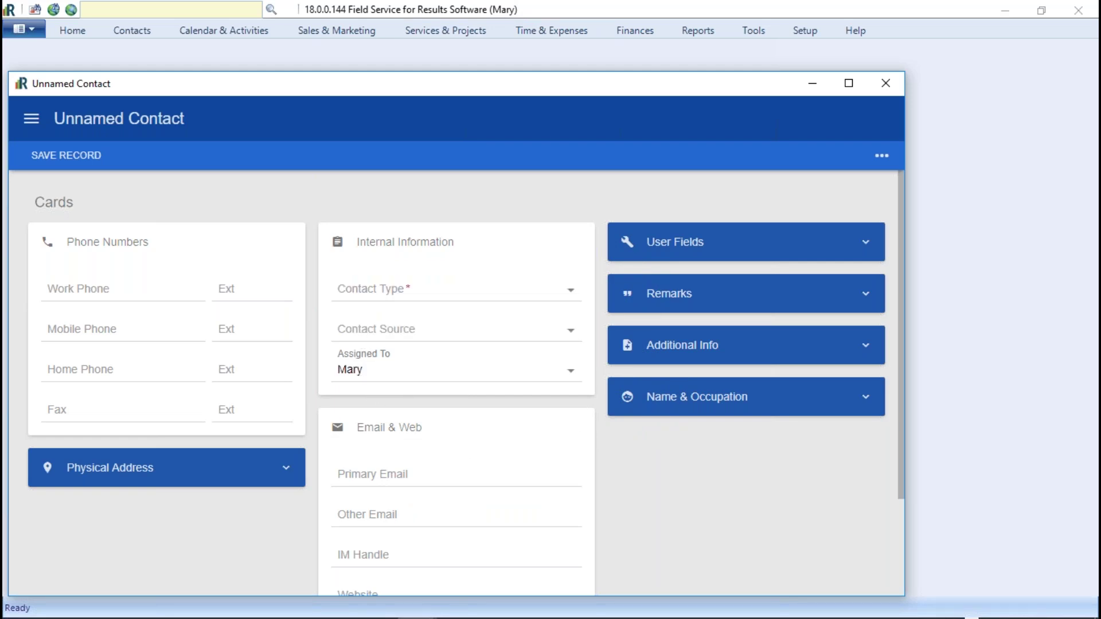
Step: Expand Physical Address and view the Contact Source list, leaving it empty
left_click(290, 483)
scroll(270, 545, "down", 3)
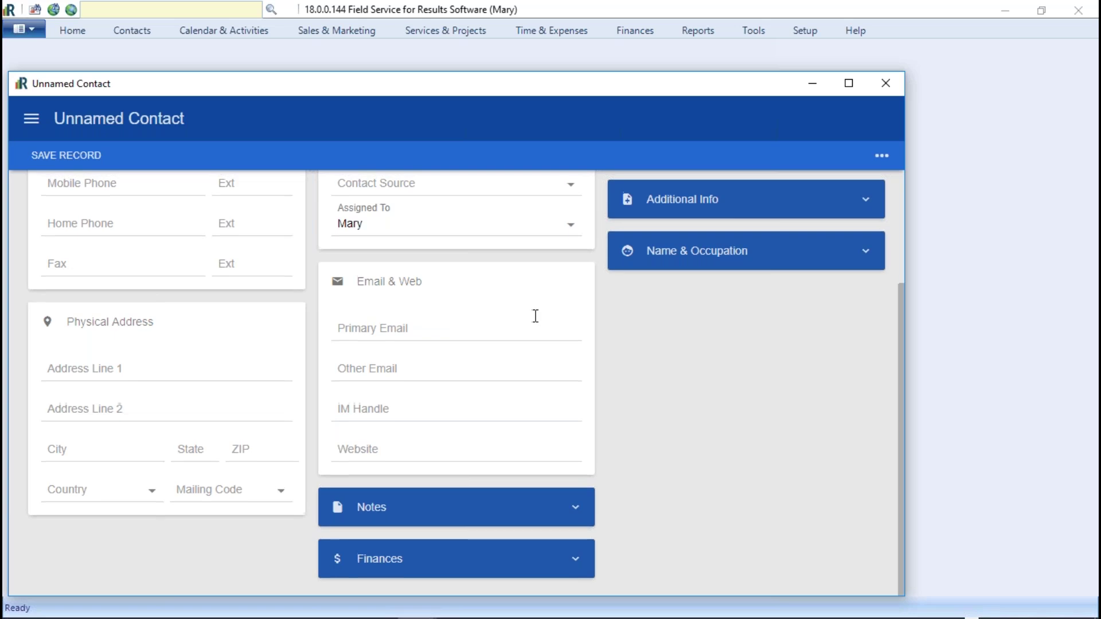
scroll(418, 356, "up", 3)
left_click(438, 321)
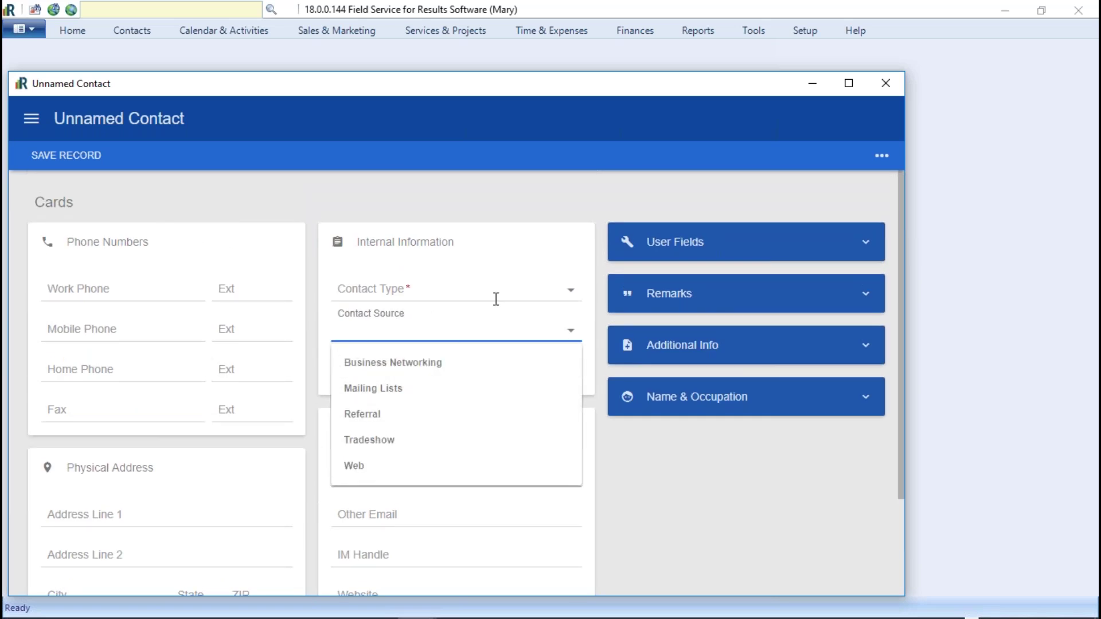
left_click(508, 233)
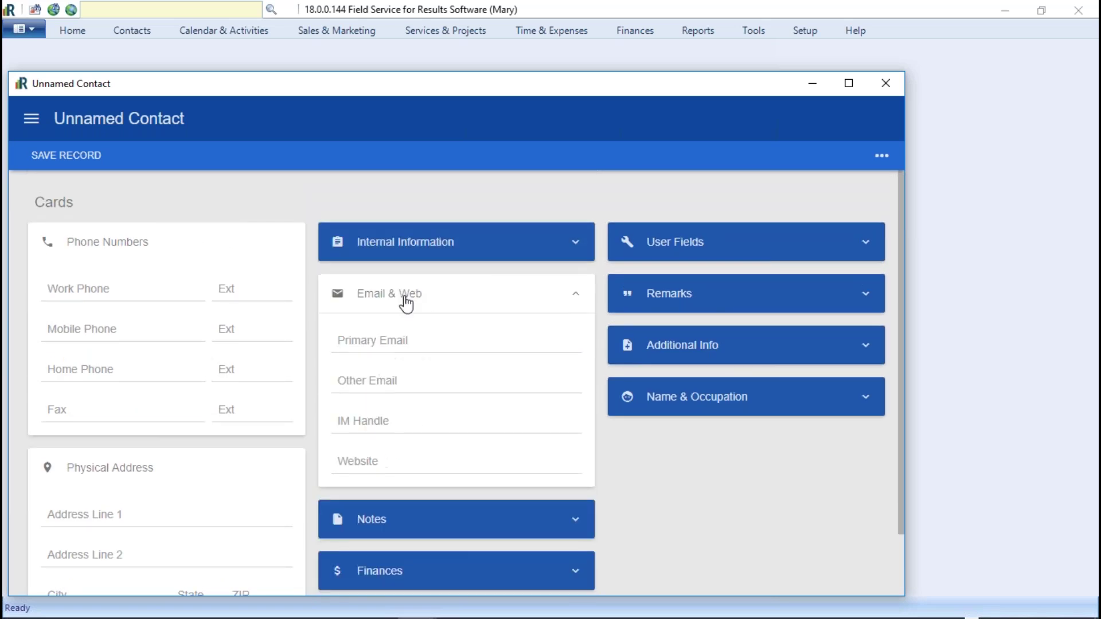
left_click(425, 246)
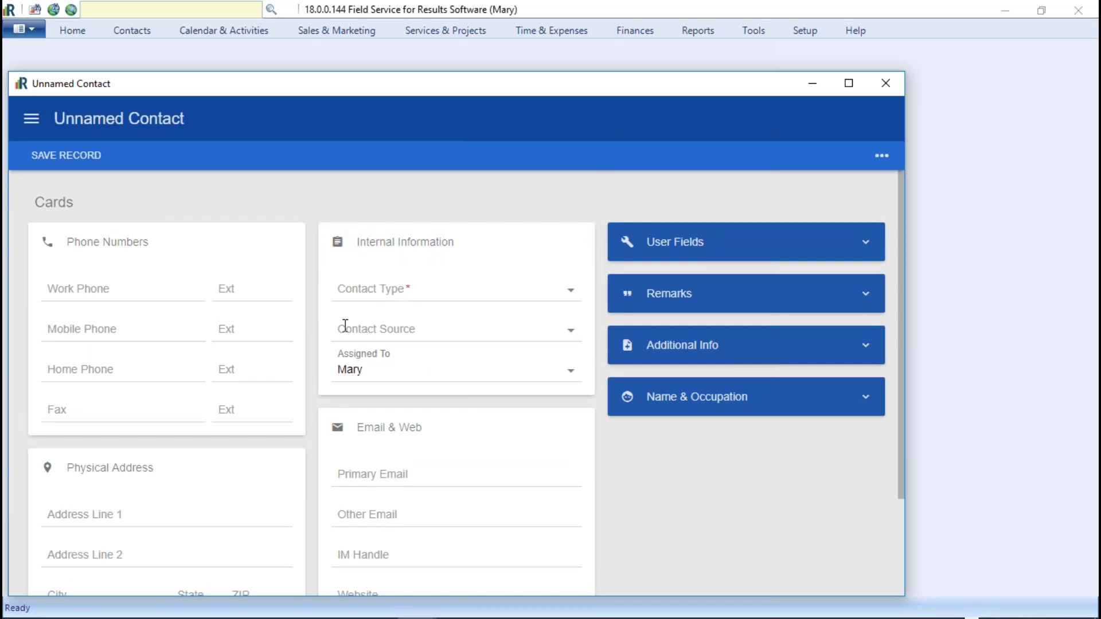
left_click(404, 332)
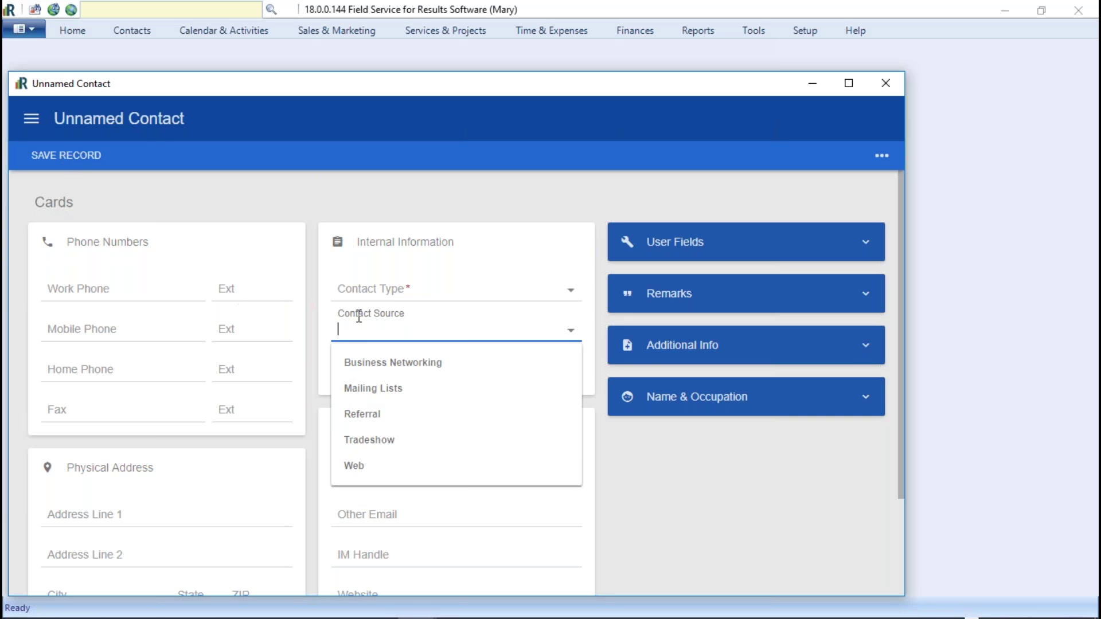
left_click(557, 234)
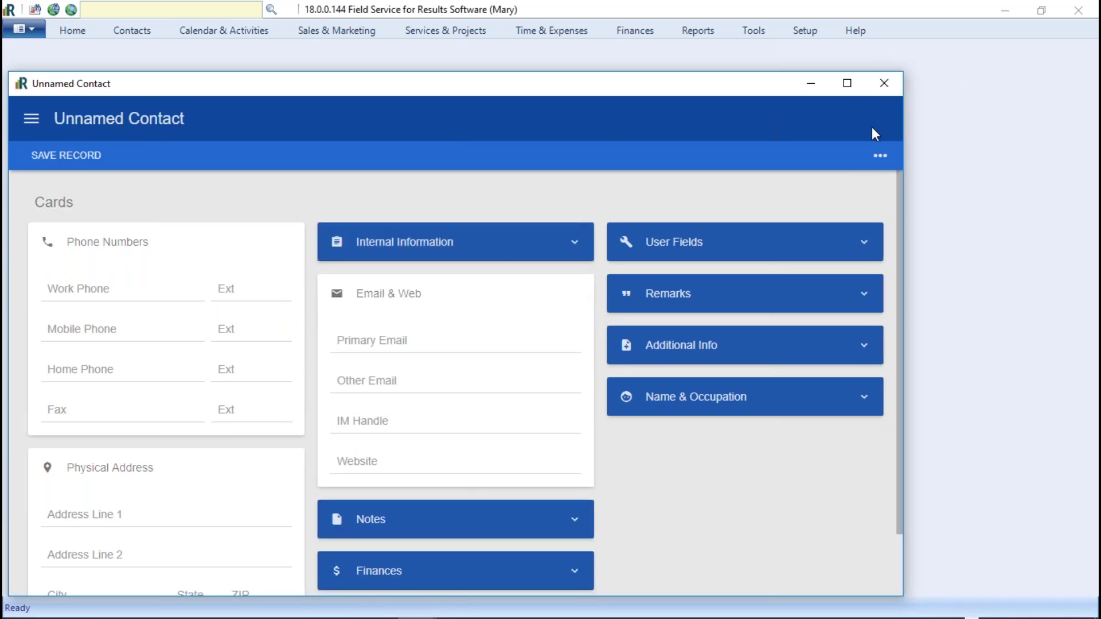
Step: Discard the new contact and open Configuration Options on the Activities tab
left_click(884, 84)
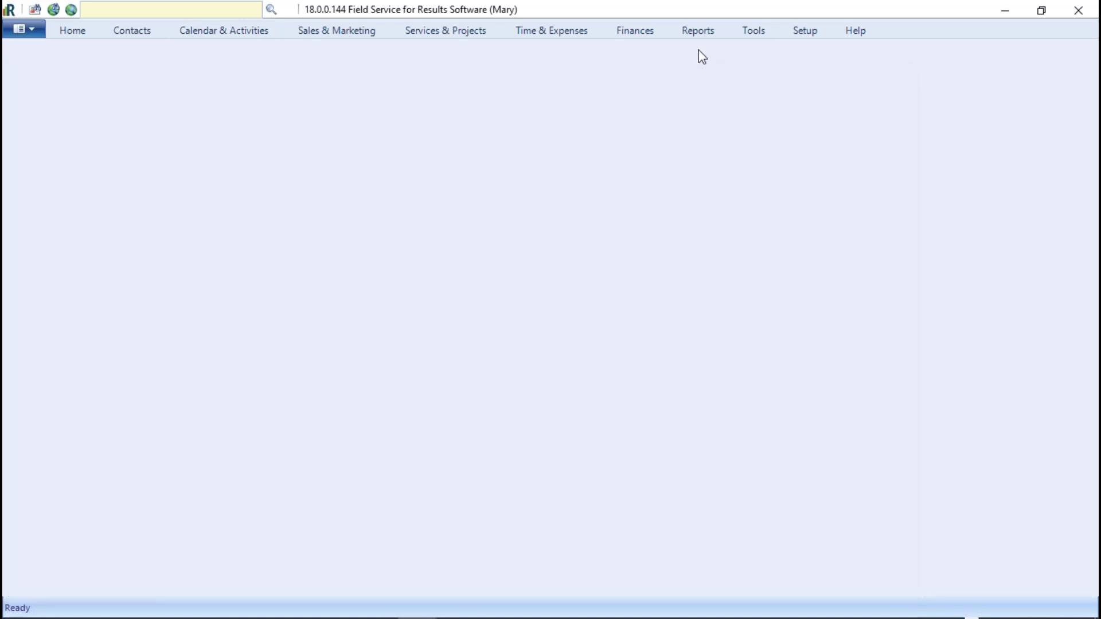
left_click(805, 31)
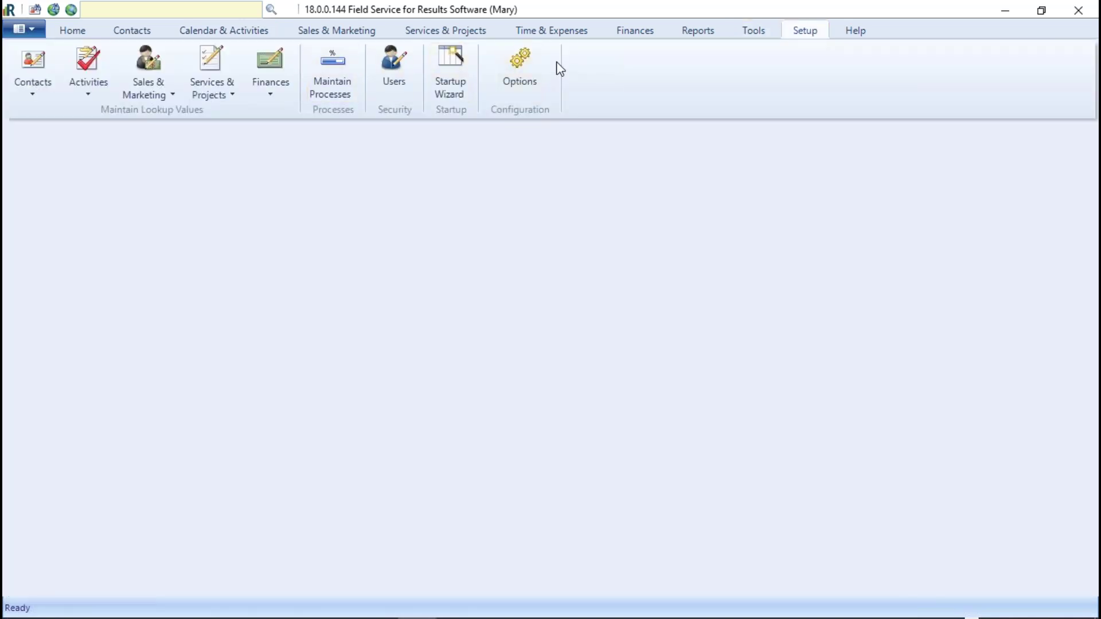
left_click(537, 66)
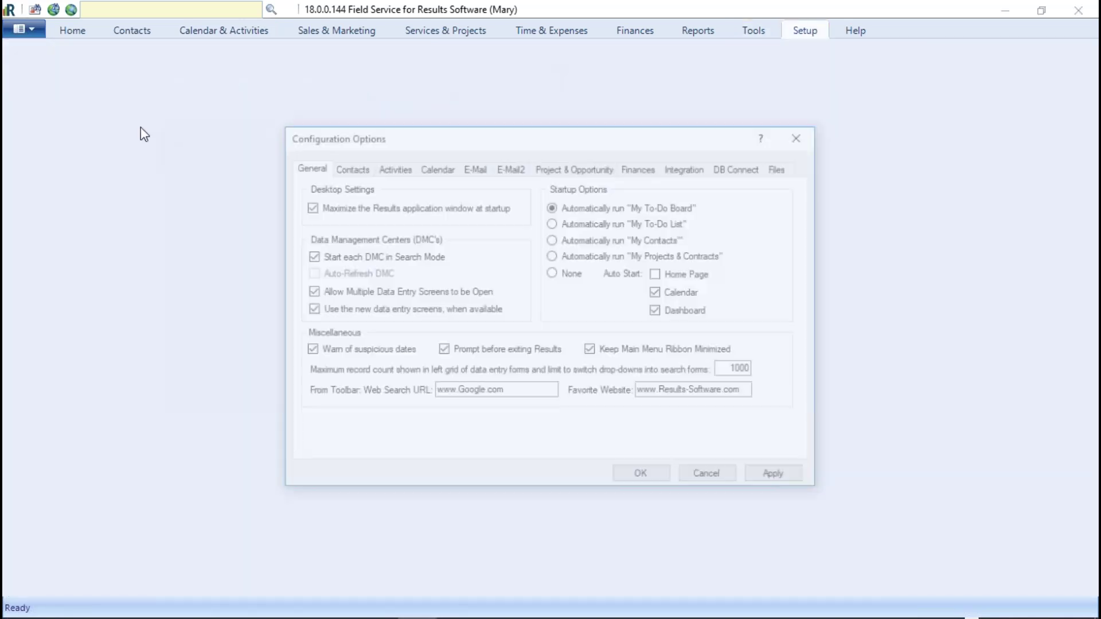
left_click(395, 167)
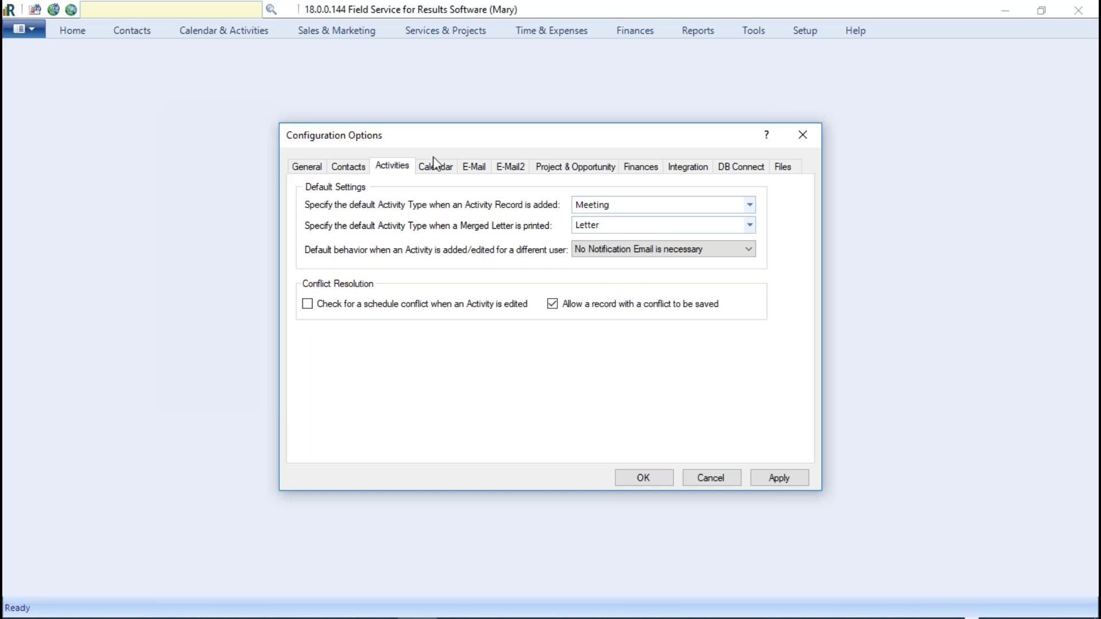
Step: Set Call as the default Activity Record type and check the merged-letter type
left_click(750, 205)
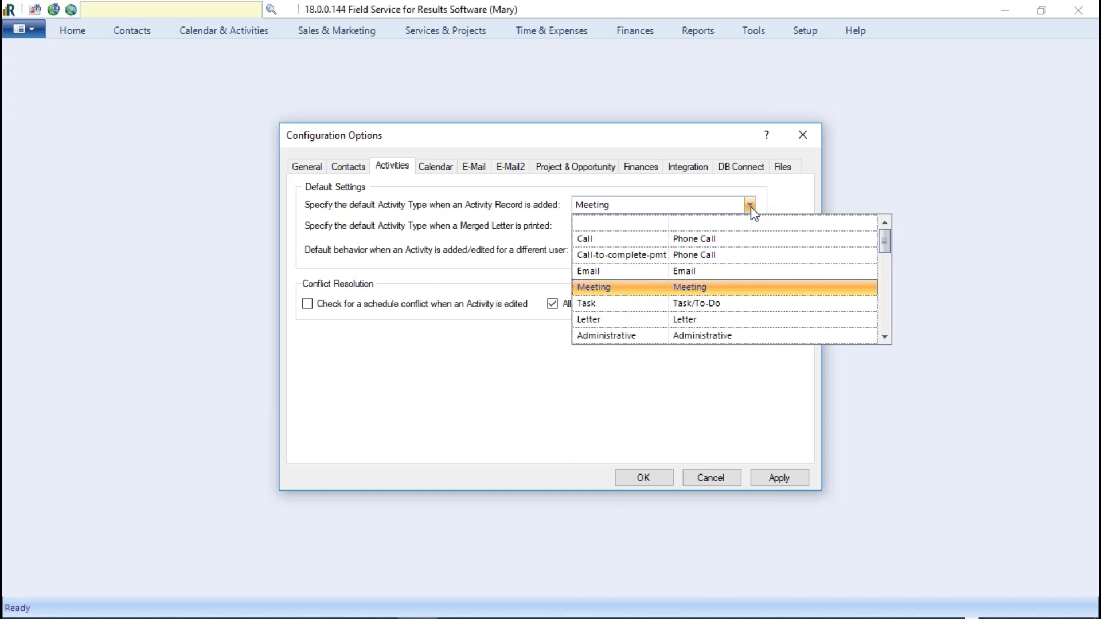
left_click(591, 239)
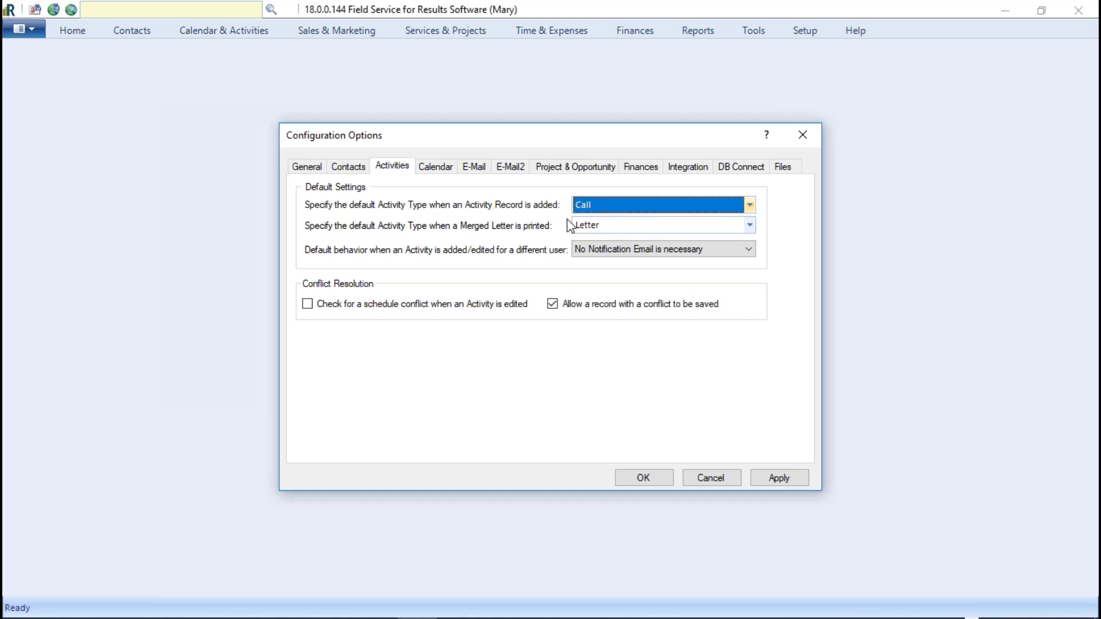
left_click(749, 226)
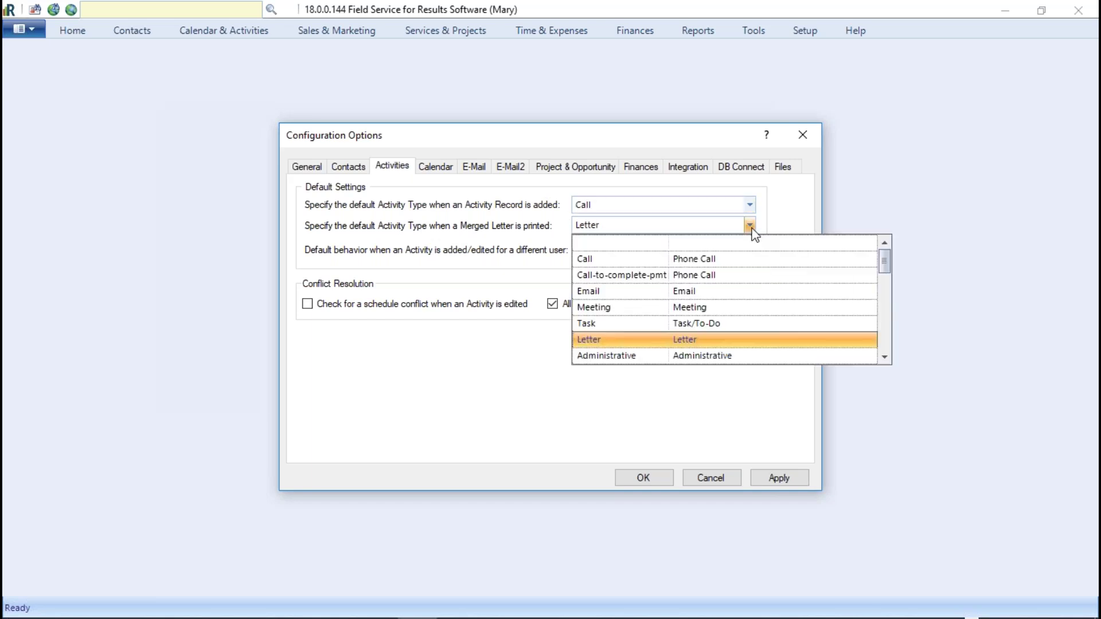
left_click(750, 225)
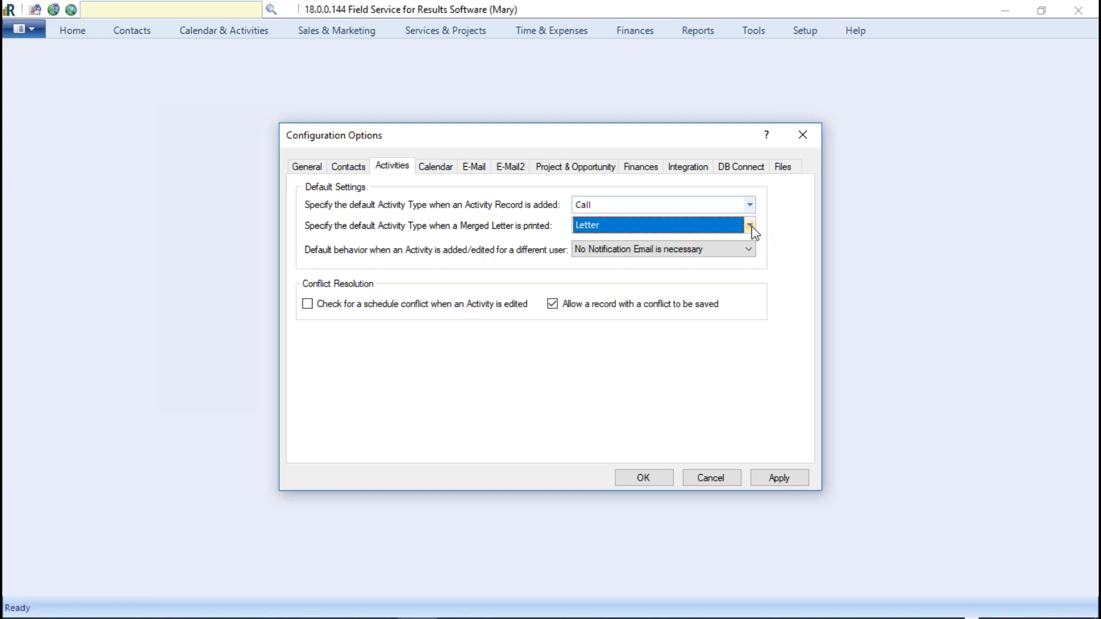
left_click(749, 248)
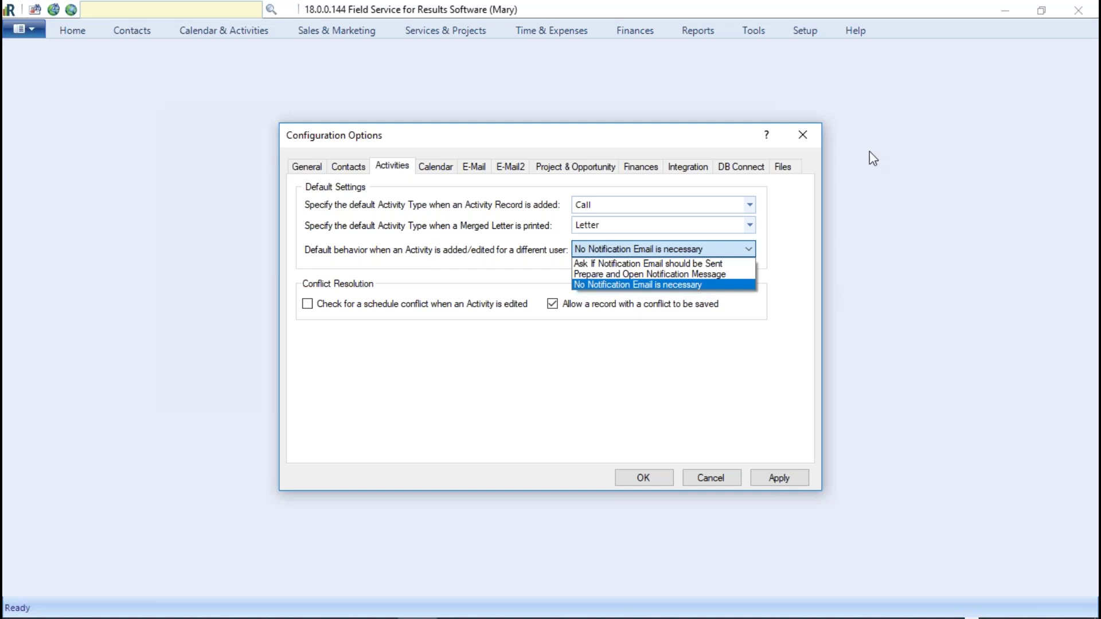
Step: Set the Default behavior to 'Ask If Notification Email should be Sent'
left_click(853, 164)
left_click(748, 248)
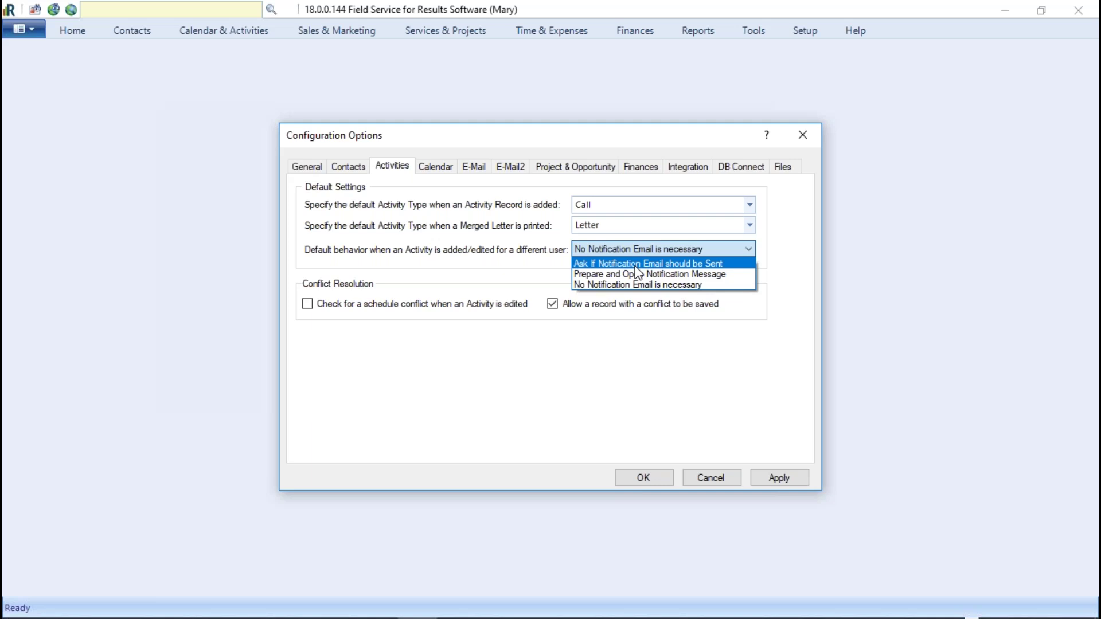
left_click(640, 266)
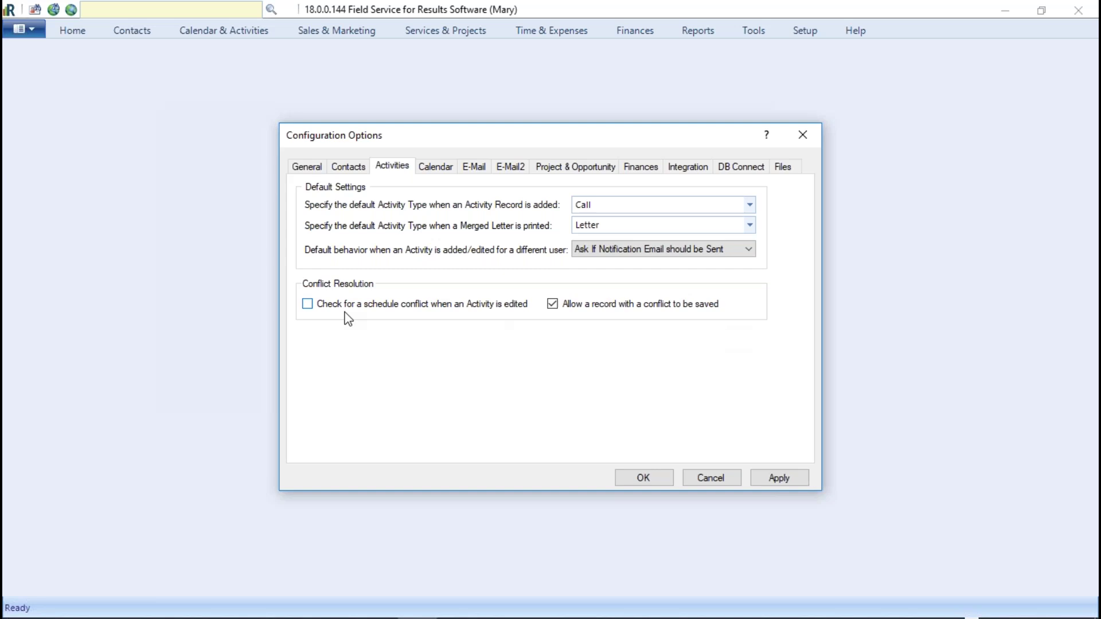
Step: Toggle the schedule conflict checkboxes back to their original state
left_click(308, 306)
left_click(308, 304)
left_click(557, 306)
left_click(552, 304)
left_click(308, 305)
left_click(439, 168)
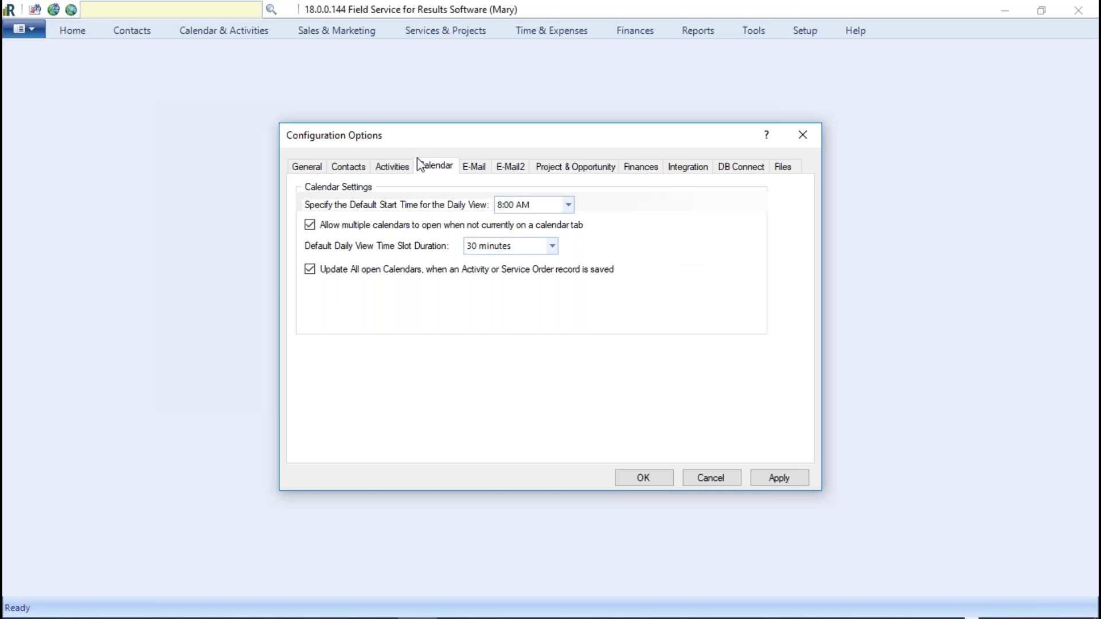
Step: Choose 4:00 AM as the daily view's Default Start Time
left_click(569, 207)
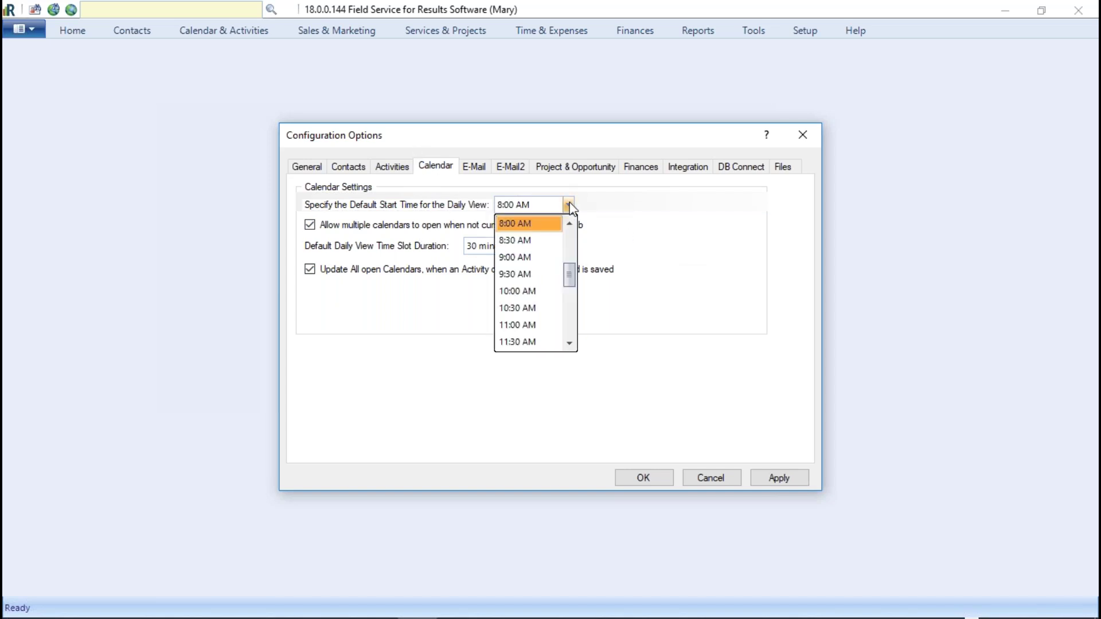
left_click_drag(572, 271, 572, 264)
left_click(524, 294)
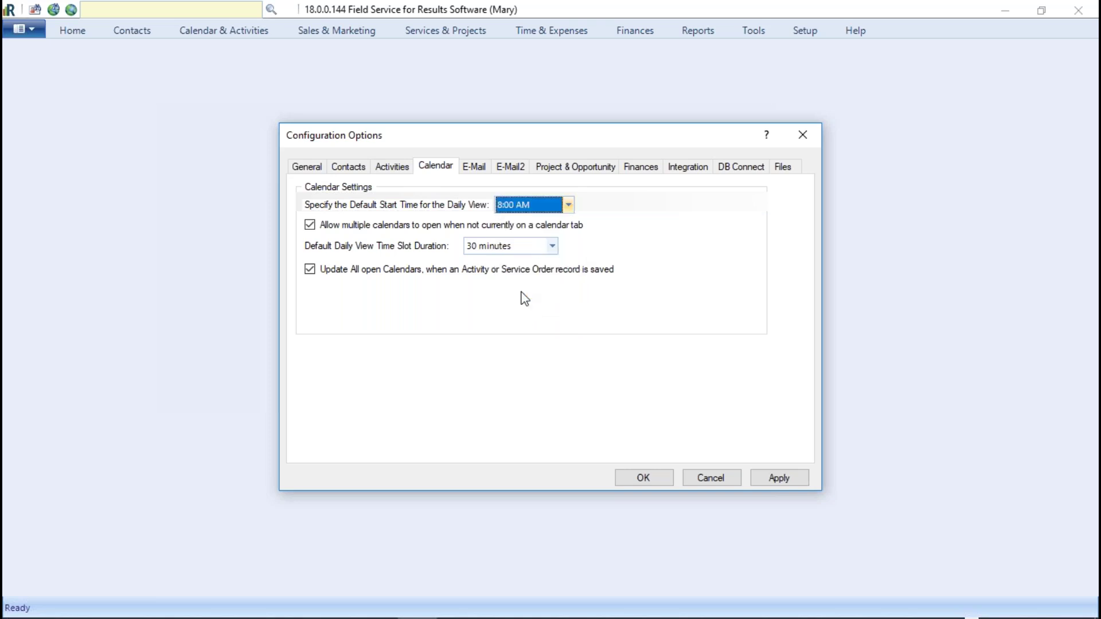
left_click(567, 206)
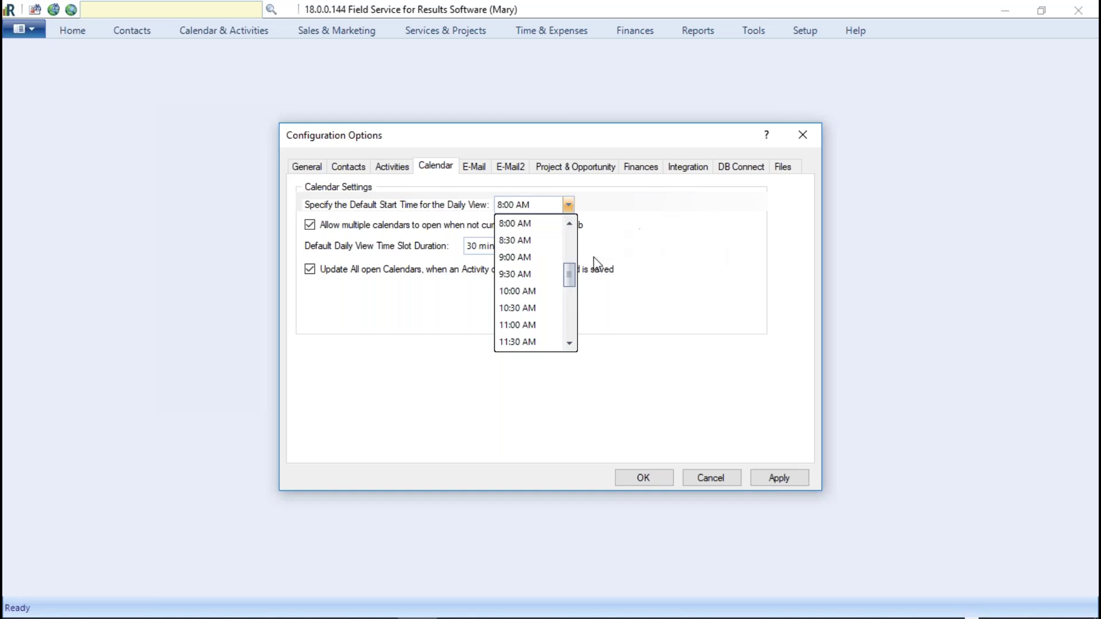
left_click(569, 223)
left_click(568, 223)
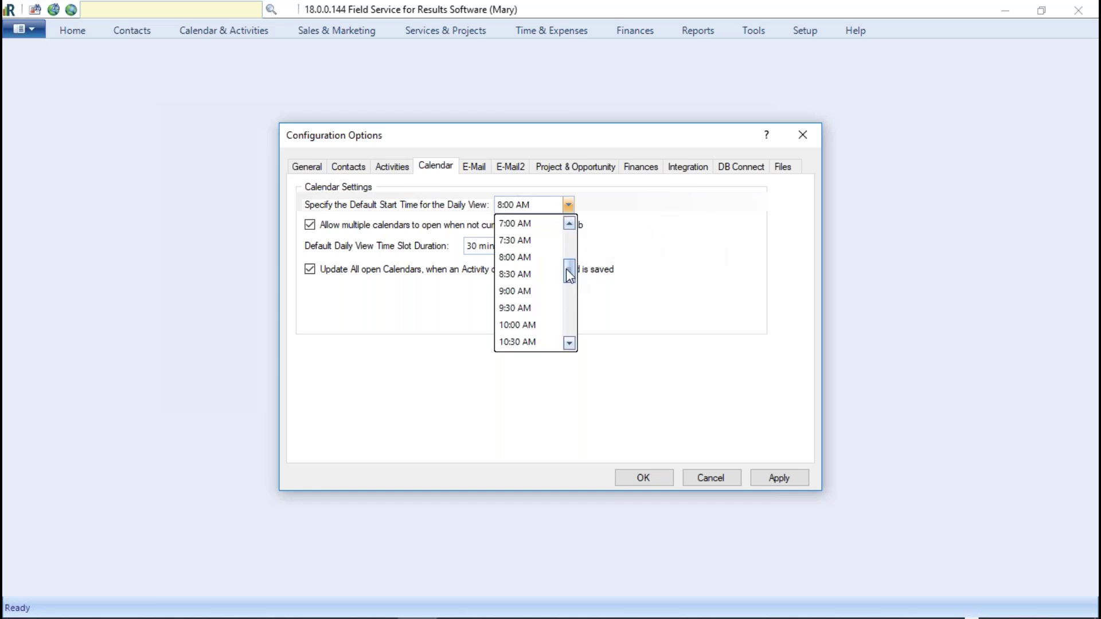
left_click_drag(569, 273, 568, 252)
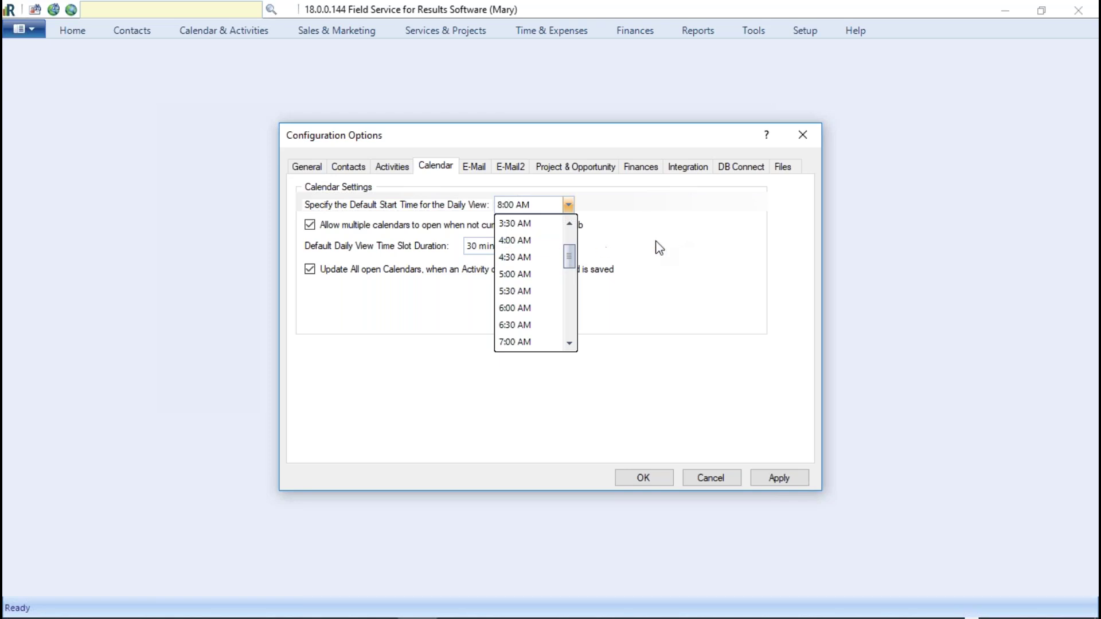
left_click(552, 241)
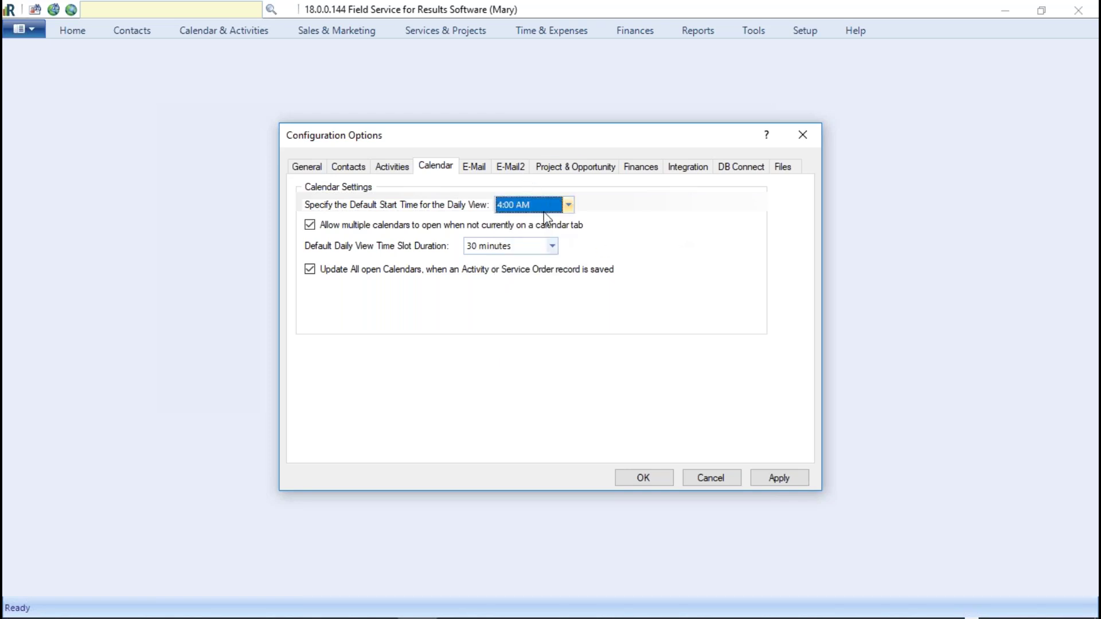
Step: Confirm 4:00 AM stays selected and leave Time Slot Duration at 30 minutes
left_click(568, 205)
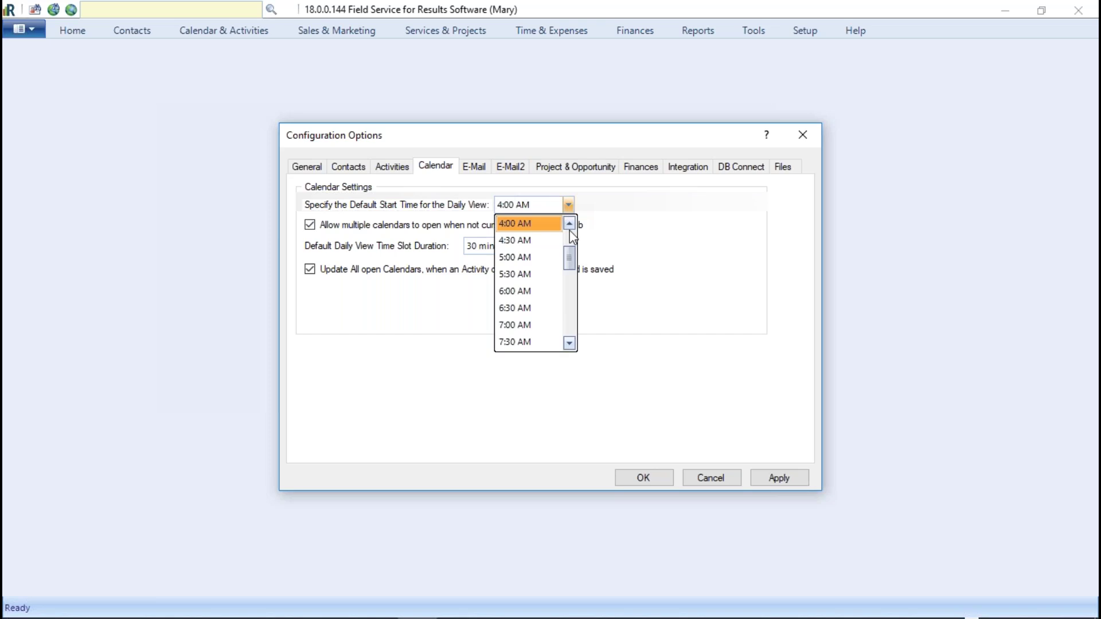
left_click_drag(569, 254, 572, 266)
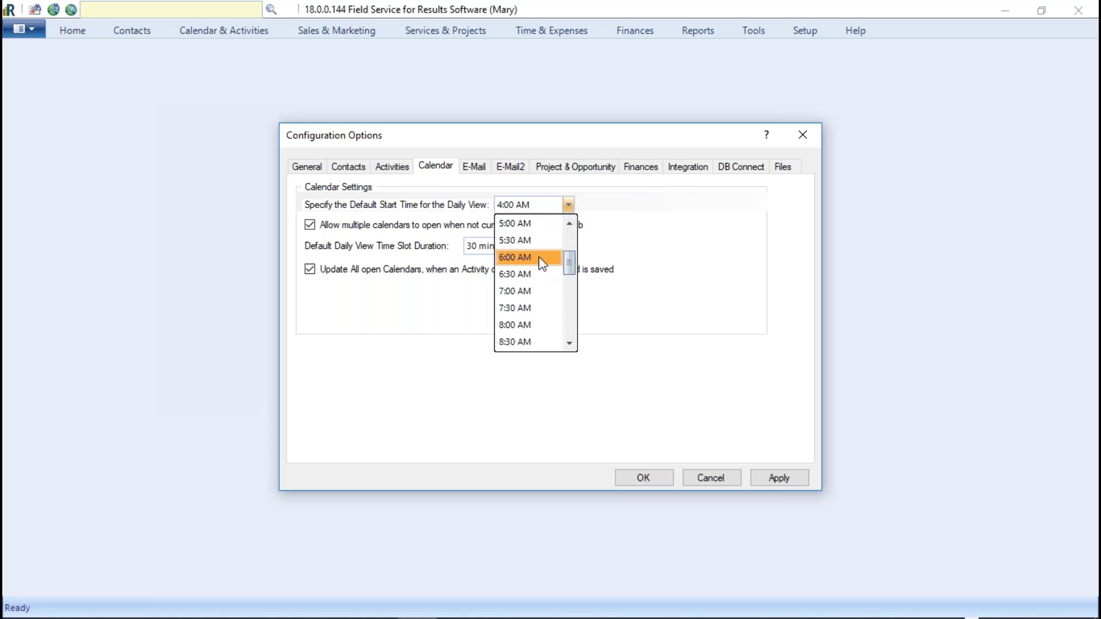
left_click(595, 263)
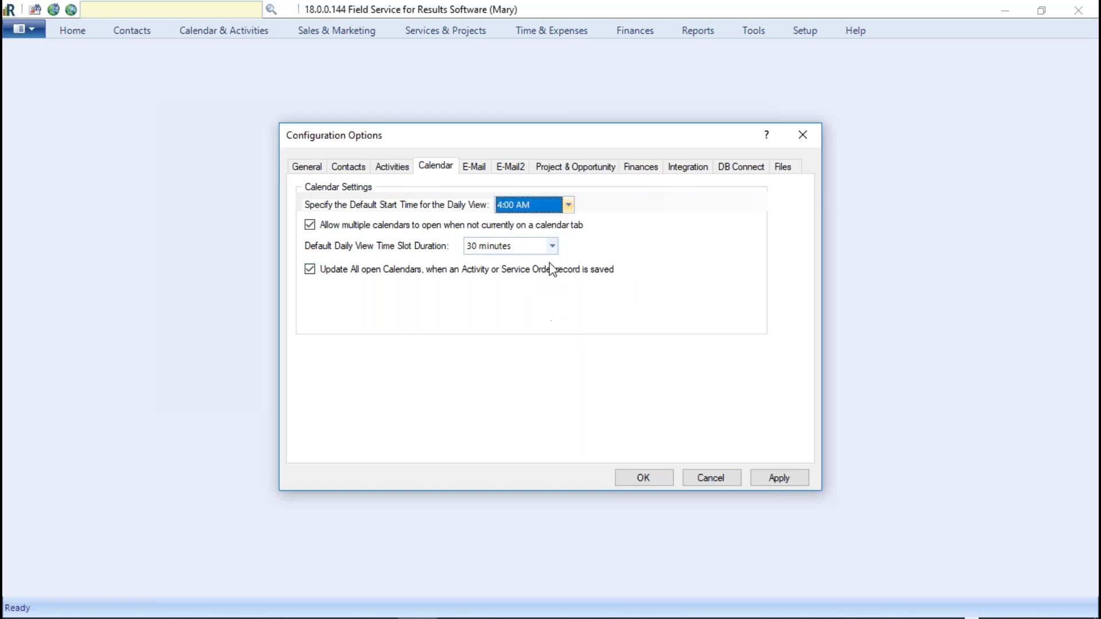
left_click(552, 246)
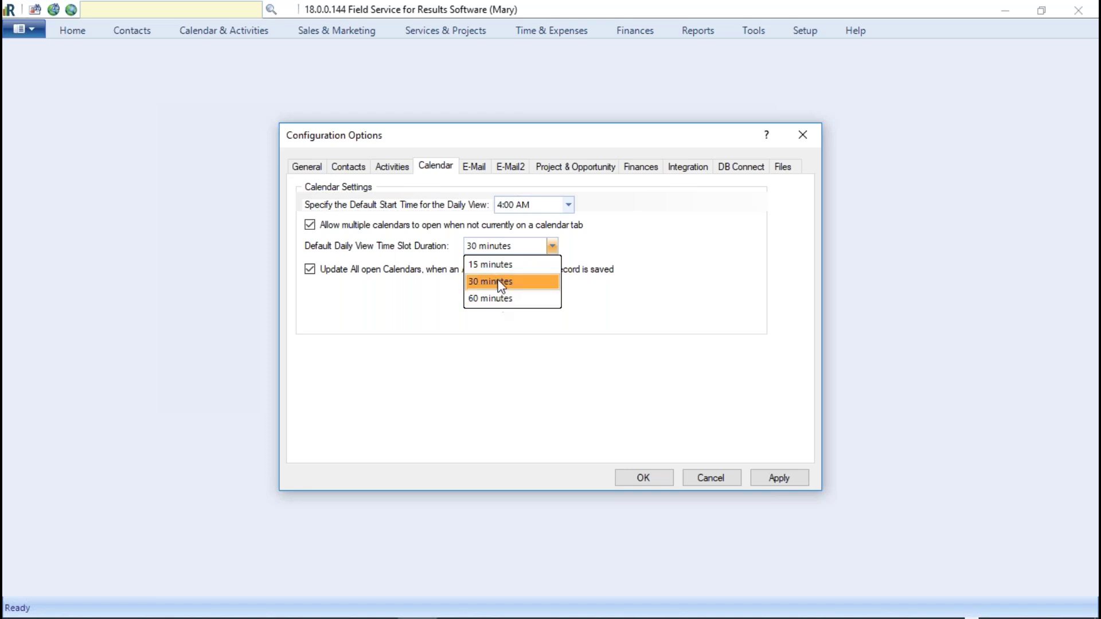
left_click(499, 281)
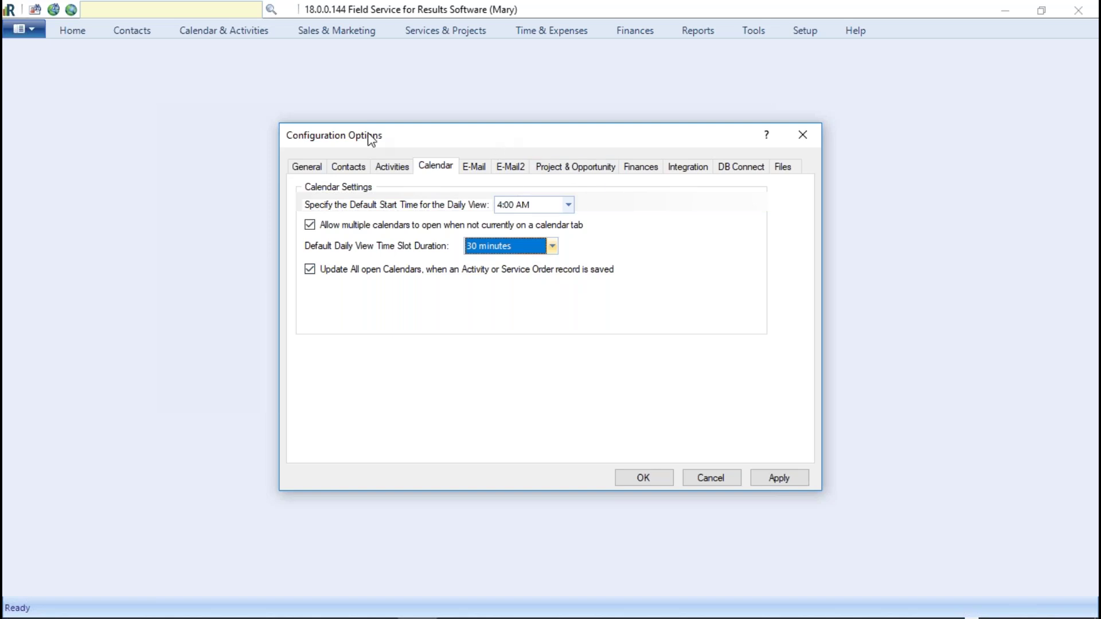
Step: Close Configuration Options, saving changes, and open the Daily calendar
left_click(801, 134)
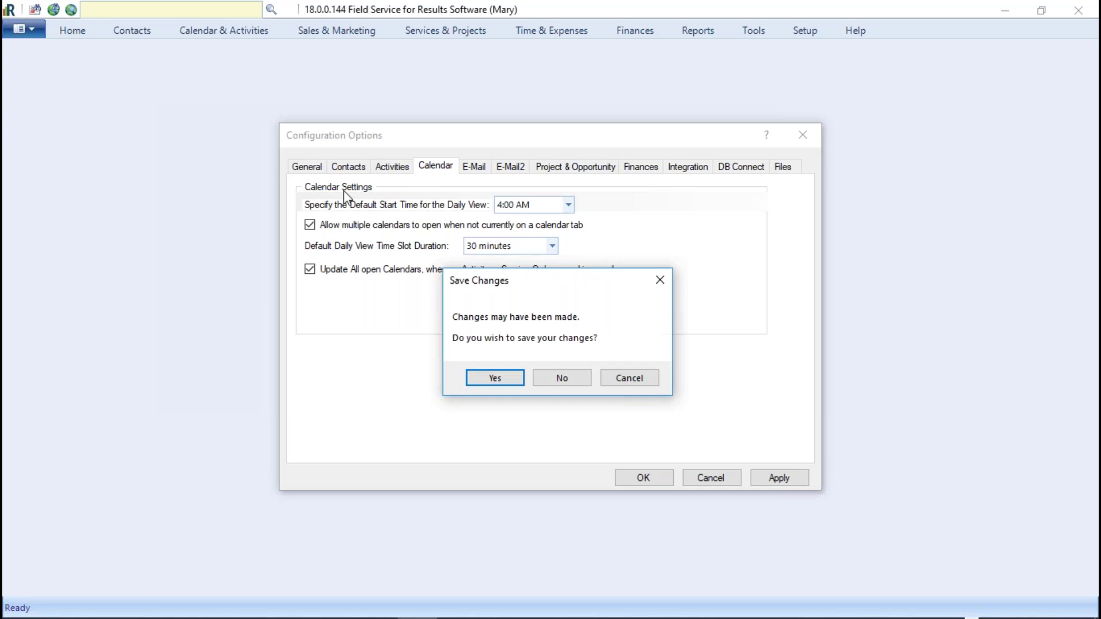
left_click(566, 379)
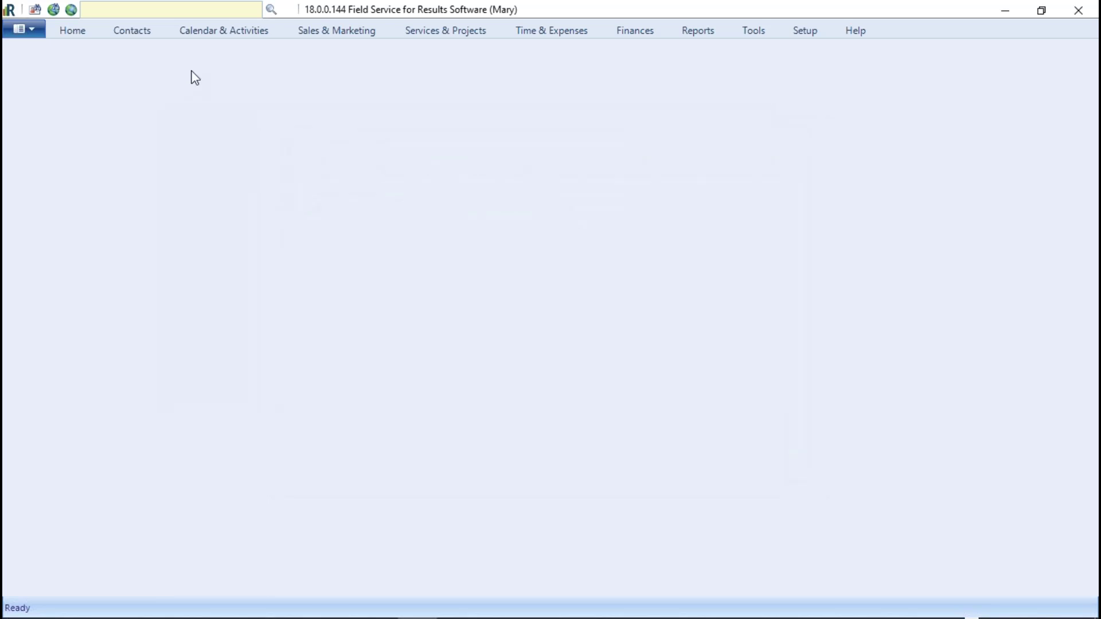
left_click(234, 30)
left_click(21, 59)
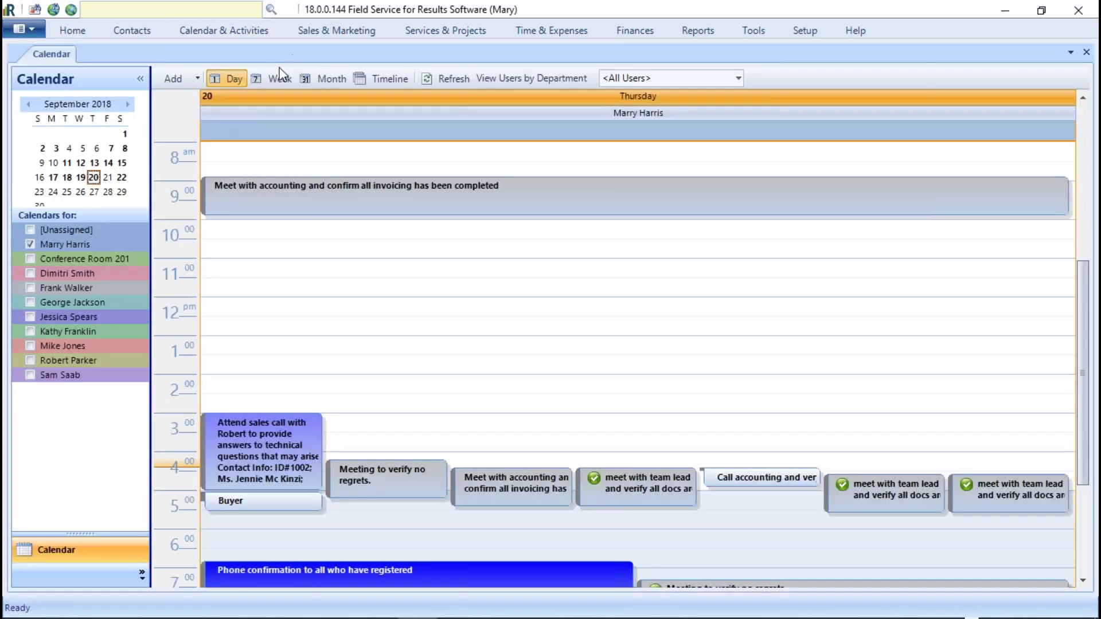
Step: Add Conference Room 201 and three colleagues' schedules to the daily calendar
left_click(67, 258)
left_click(58, 345)
left_click(44, 316)
left_click(47, 302)
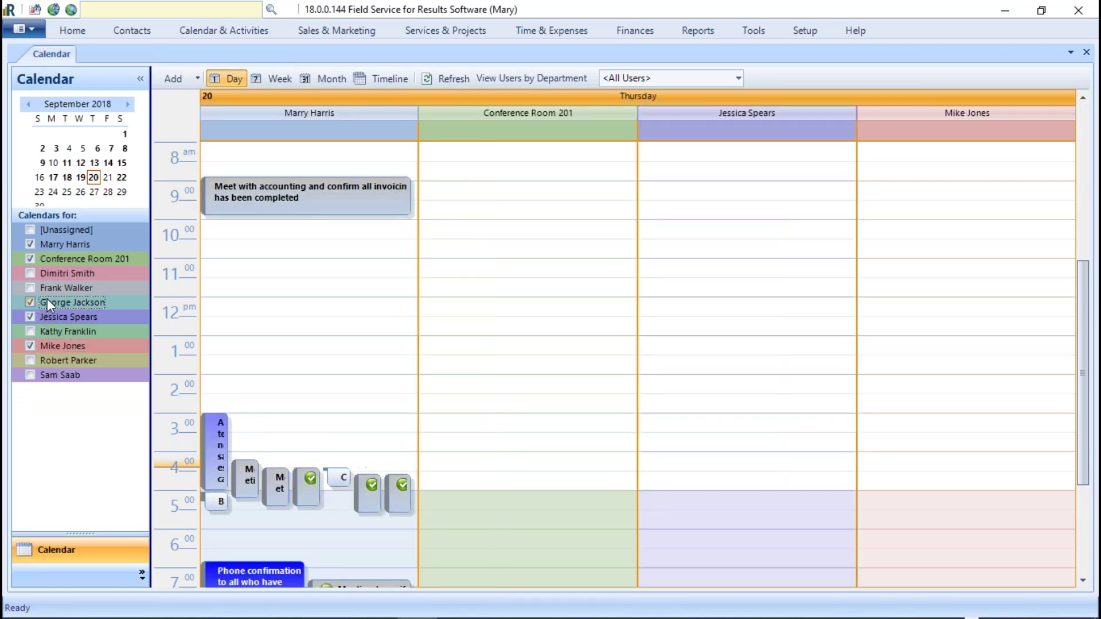
Step: Open the Dashboard, then a second Daily calendar, Calendar1
left_click(73, 30)
left_click(26, 68)
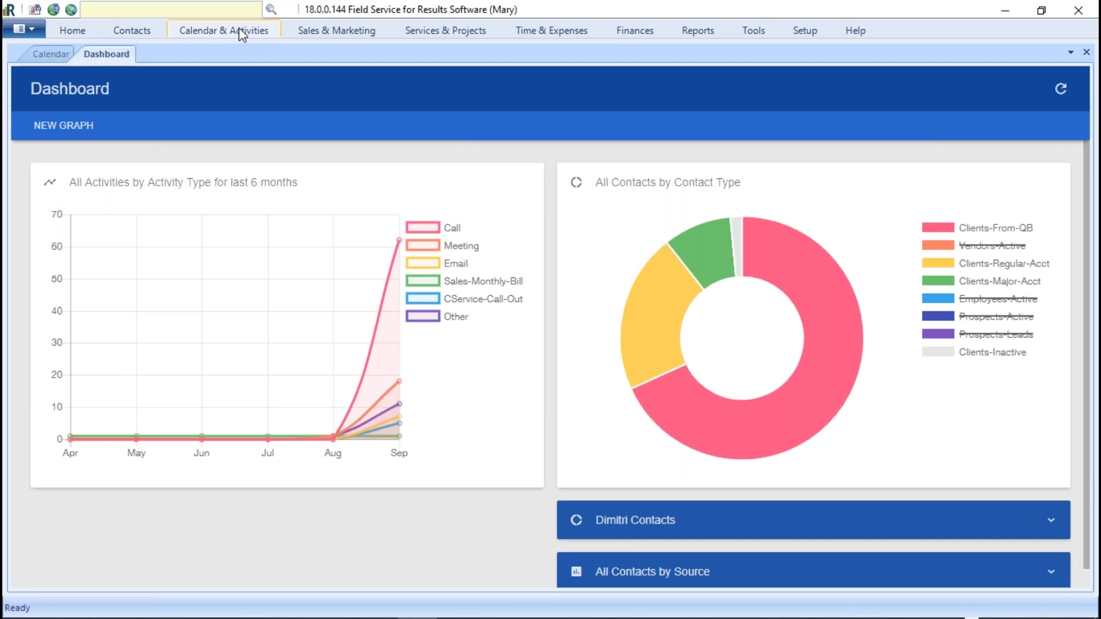
left_click(198, 31)
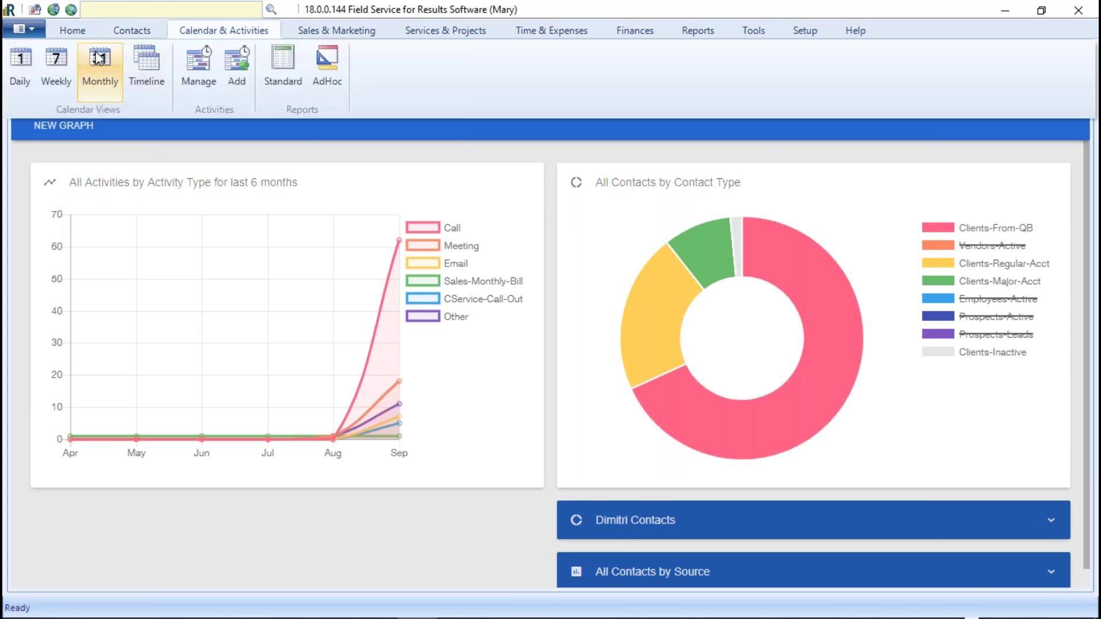
left_click(22, 68)
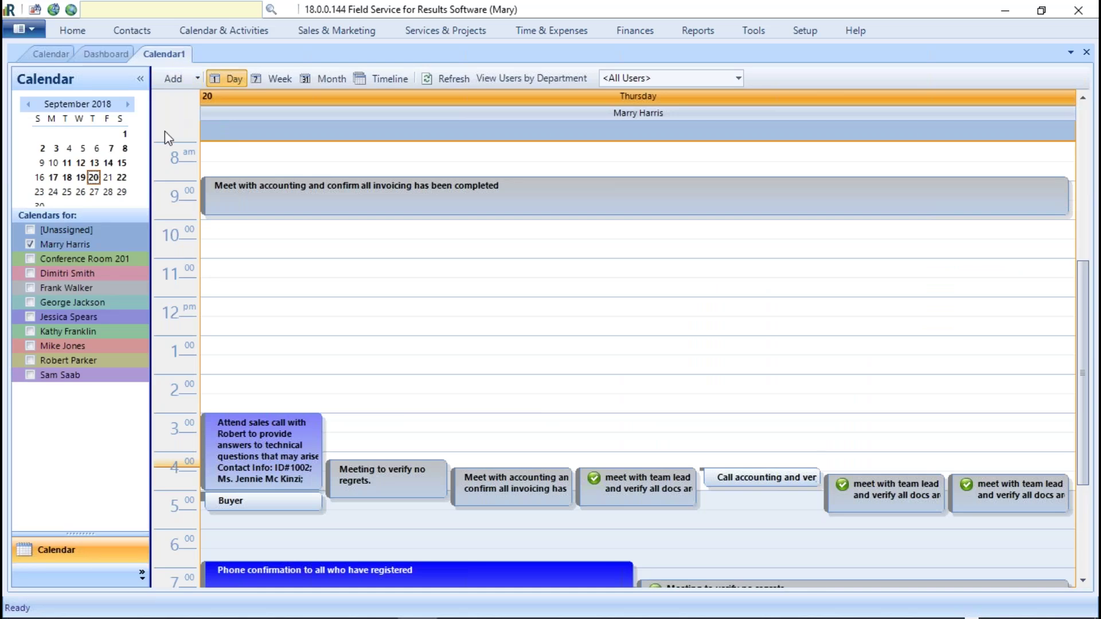
Step: Show the Finance & Accounting department in week view, then switch between calendar tabs
left_click(739, 79)
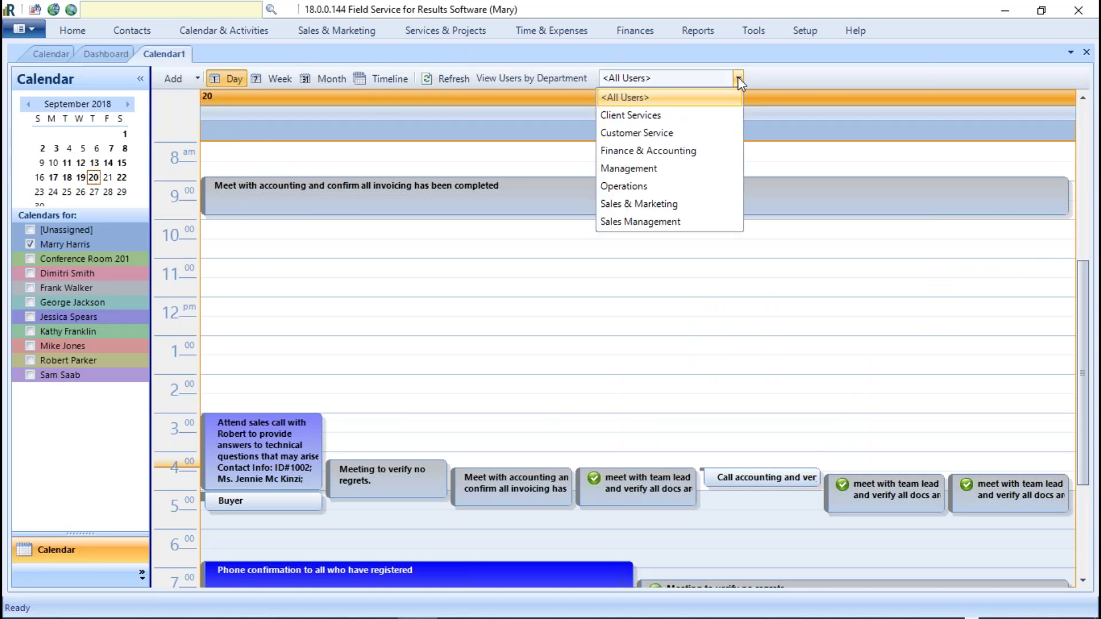
left_click(684, 152)
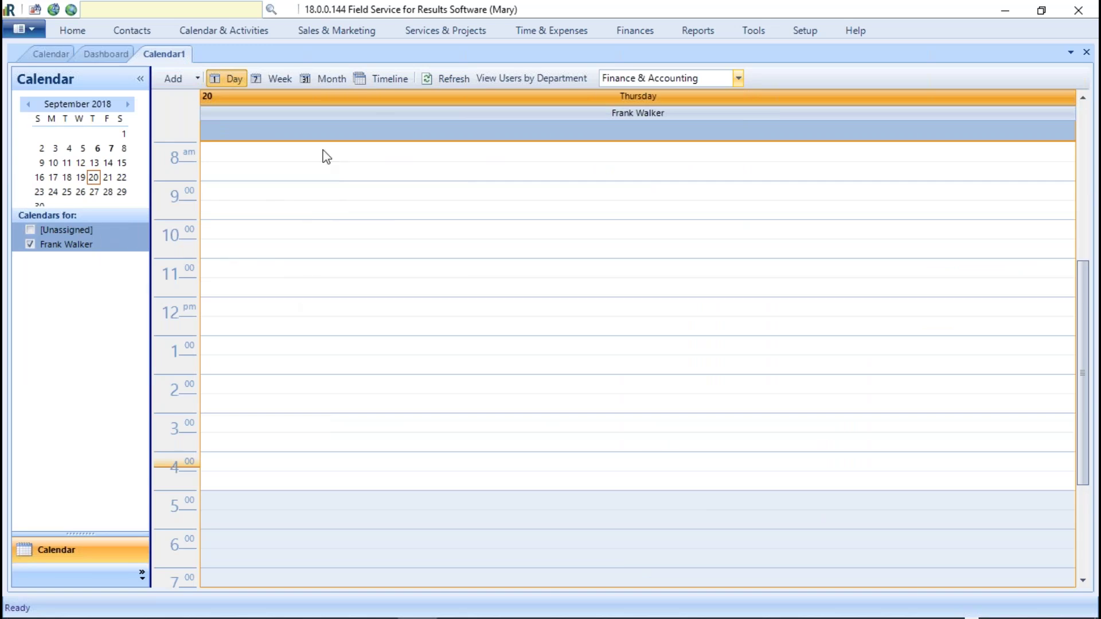
left_click(278, 78)
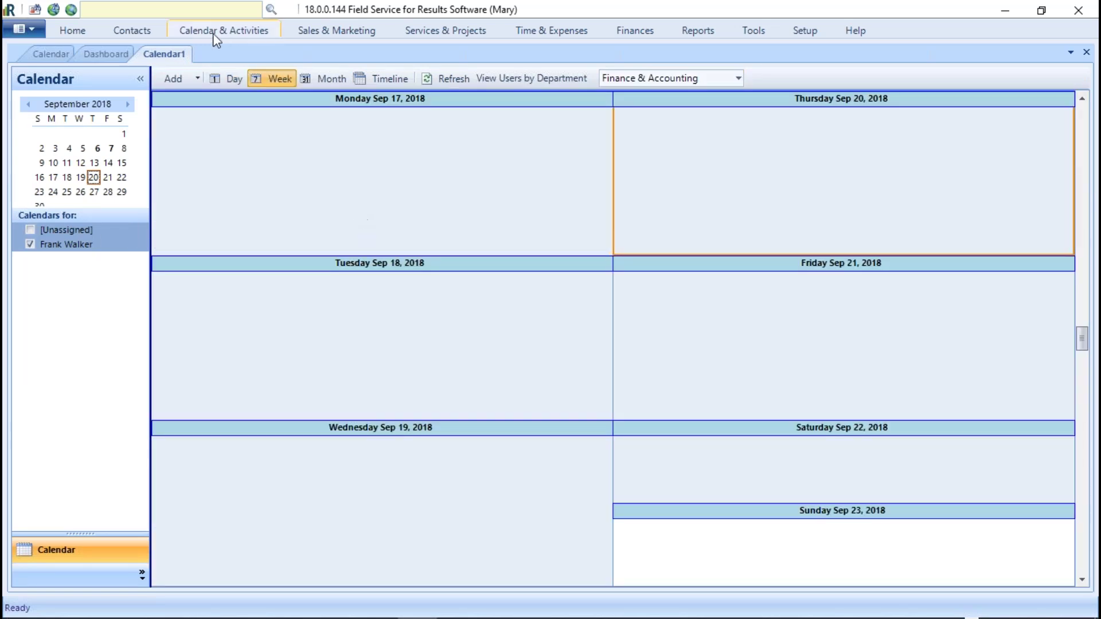
left_click(40, 55)
left_click(150, 54)
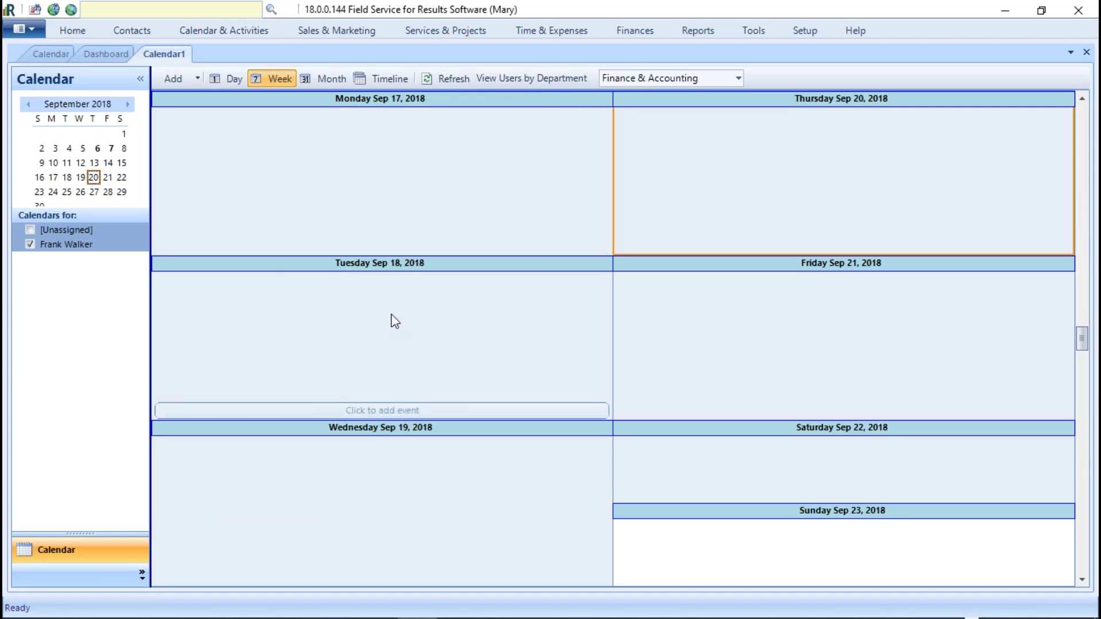
left_click(60, 49)
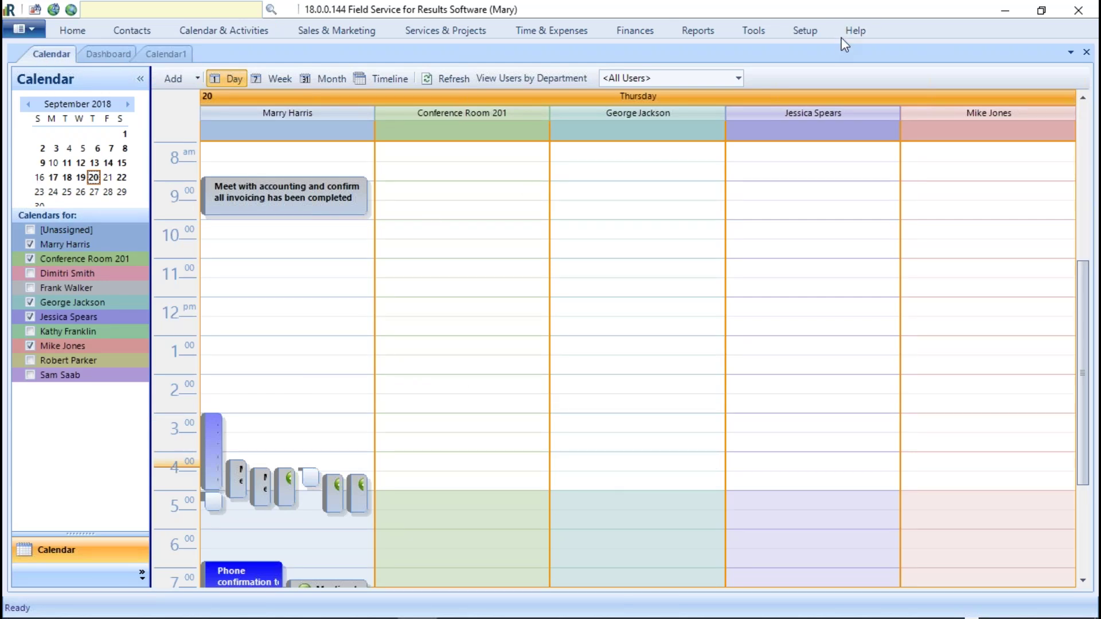
Step: Reopen Configuration Options on the E-Mail tab
left_click(818, 28)
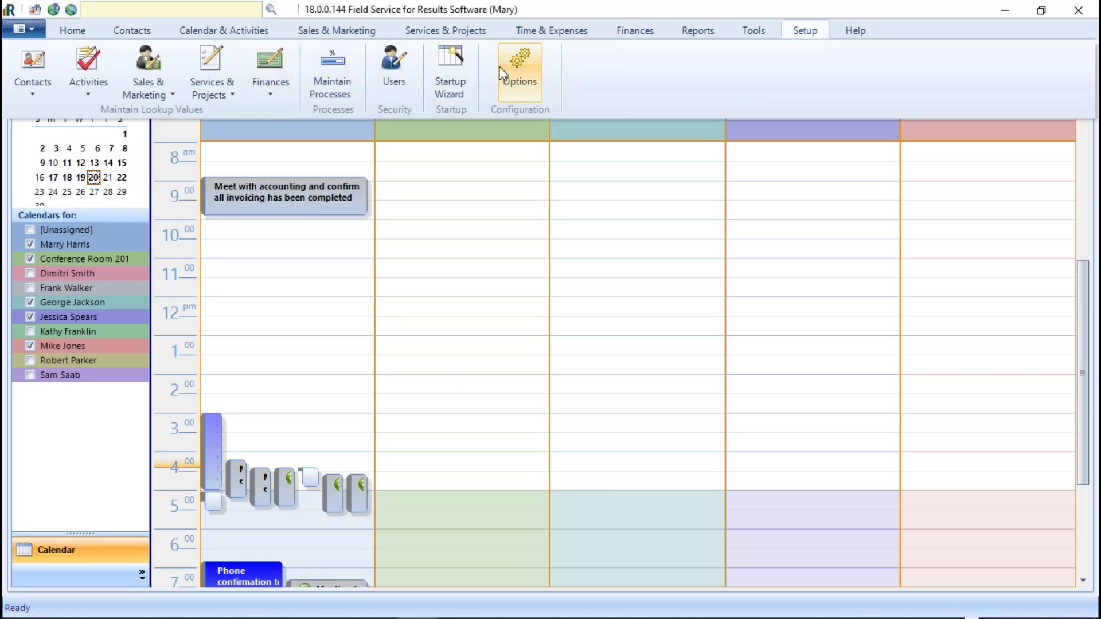
left_click(515, 66)
left_click(474, 166)
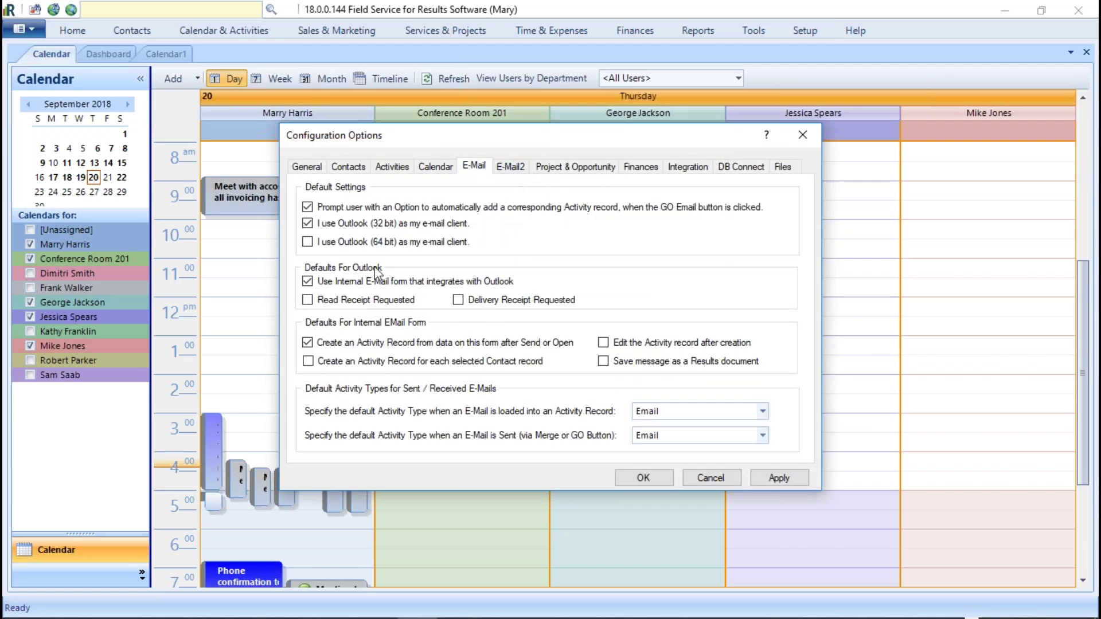
Step: Keep Outlook (32 bit) as the e-mail client after trying 64-bit
left_click(309, 225)
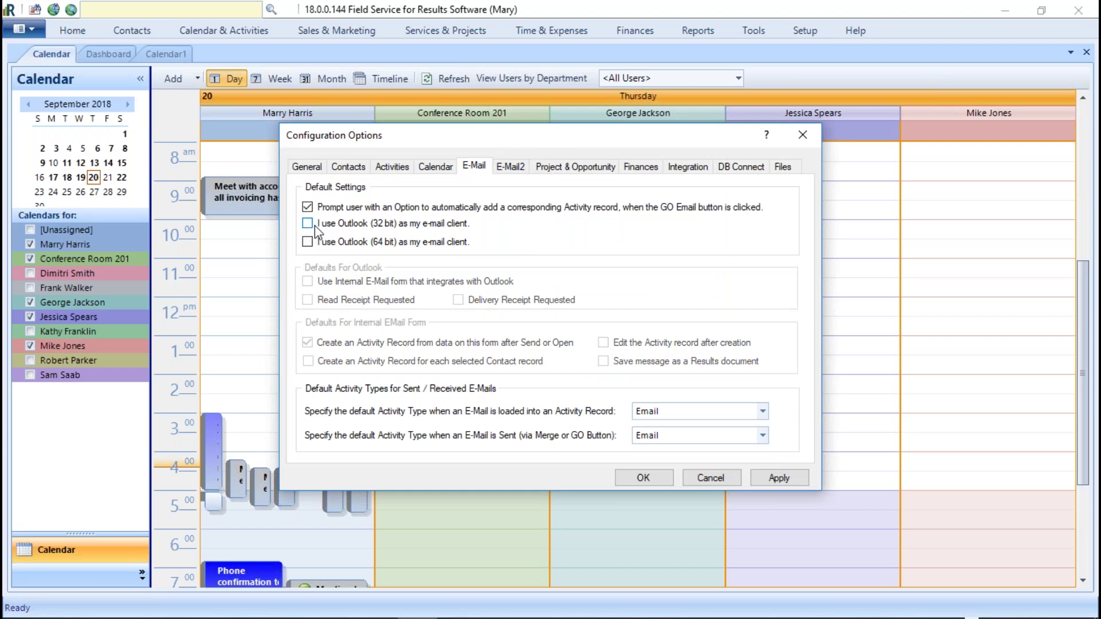
left_click(307, 241)
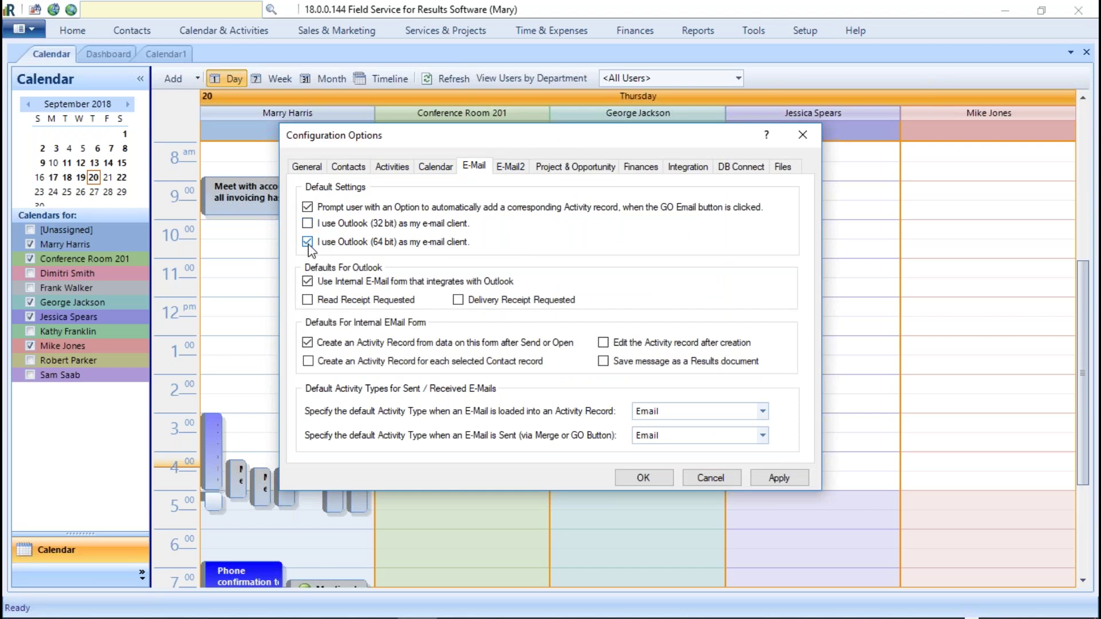
left_click(308, 241)
left_click(310, 224)
Step: Leave read and delivery receipt requests turned off
left_click(308, 300)
left_click(458, 301)
left_click(458, 301)
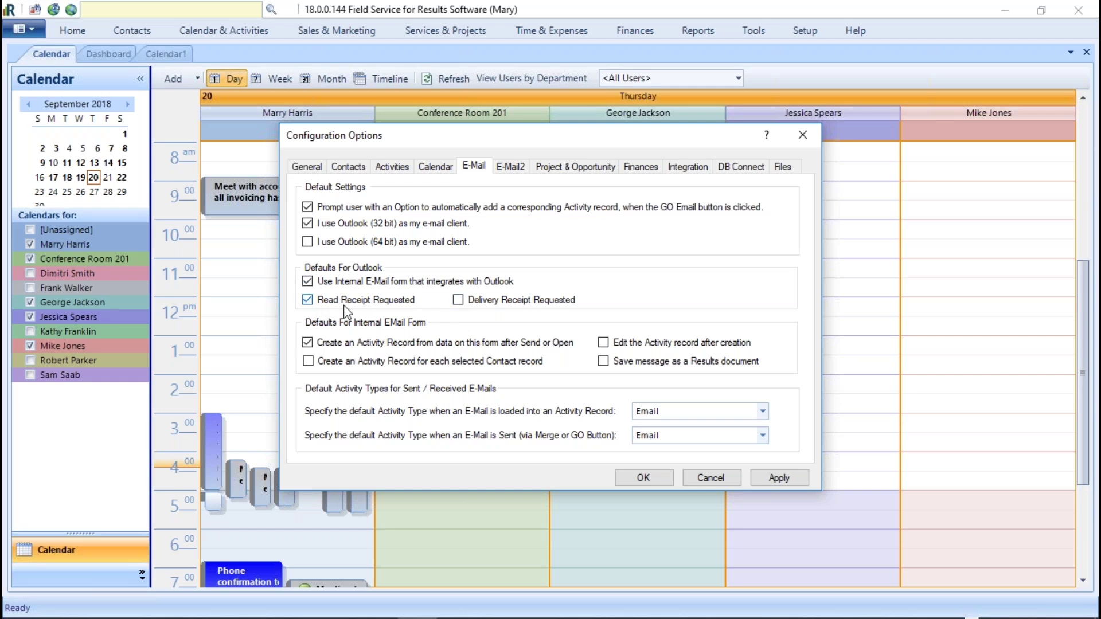
left_click(308, 299)
Step: Confirm Email as the activity type for both loaded and sent e-mails
left_click(763, 411)
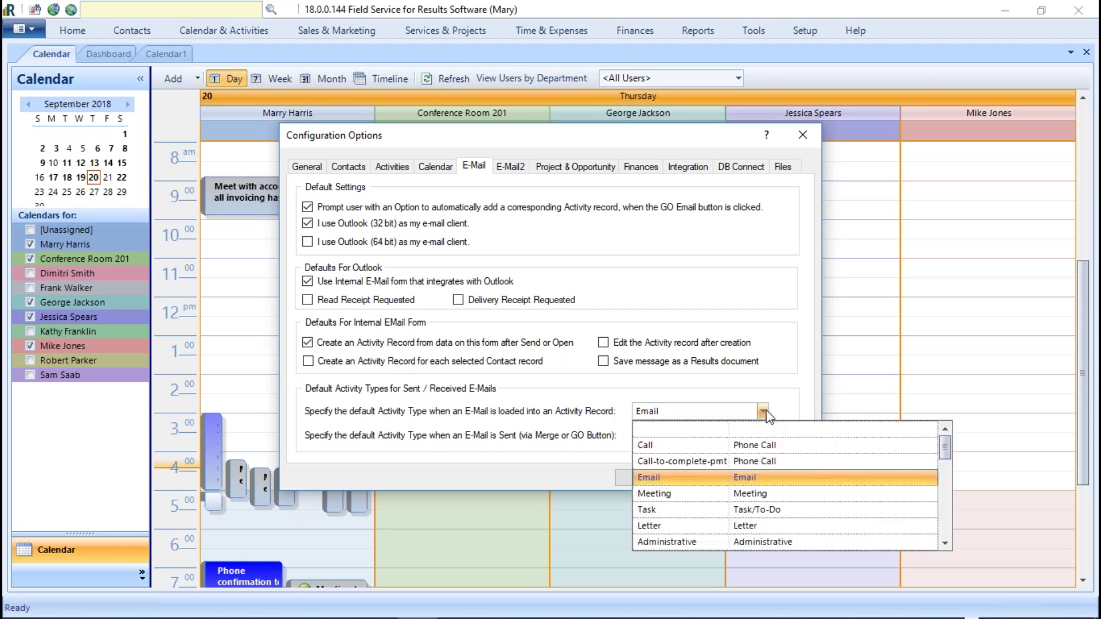
left_click(762, 411)
left_click(762, 435)
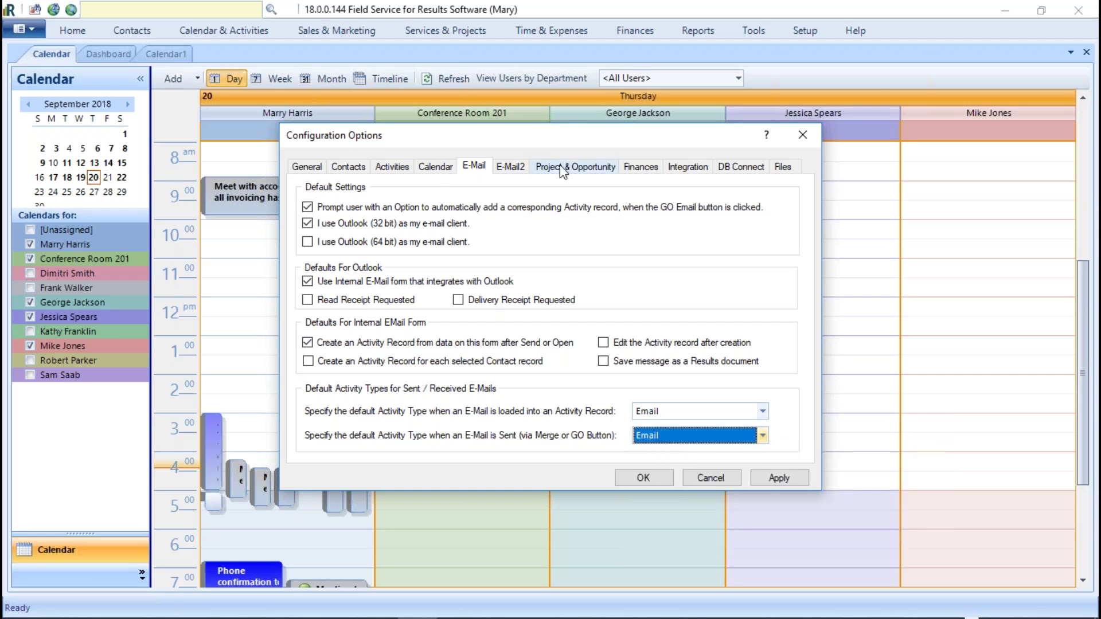
left_click(510, 166)
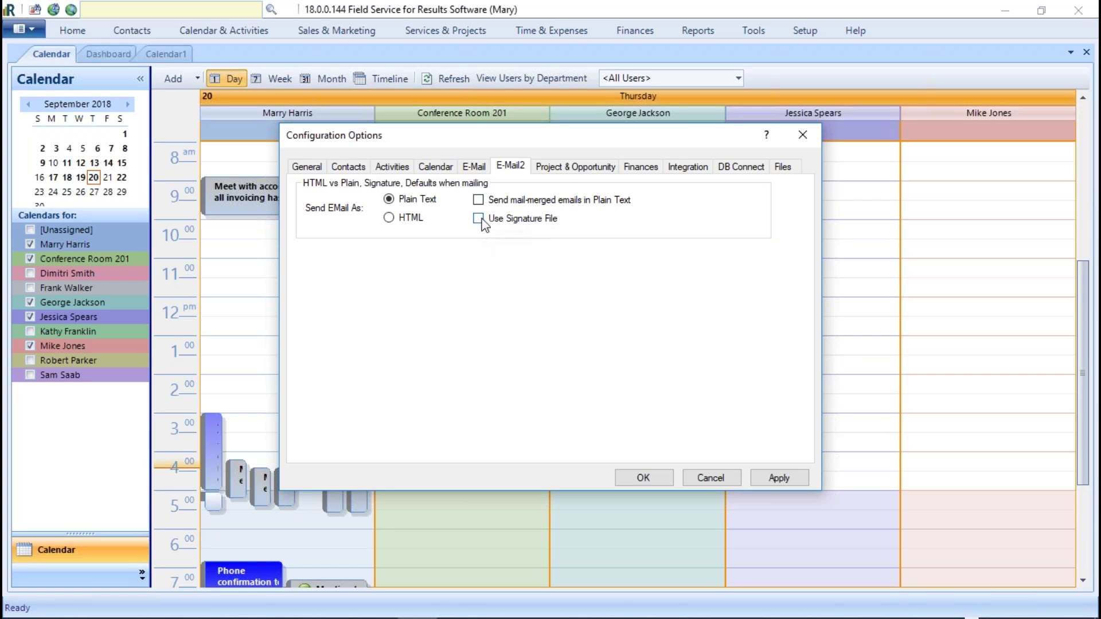
Step: Leave Use Signature File off and outgoing e-mail as Plain Text after toggling both
left_click(480, 219)
left_click(480, 219)
left_click(388, 218)
left_click(388, 202)
left_click(599, 166)
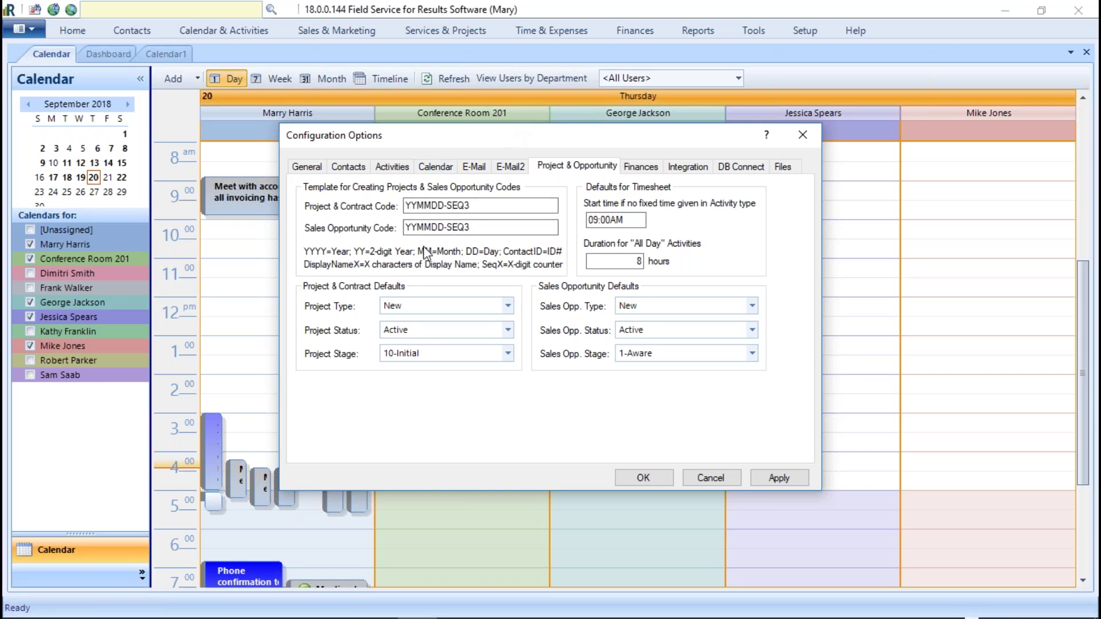
double_click(458, 205)
left_click(502, 225)
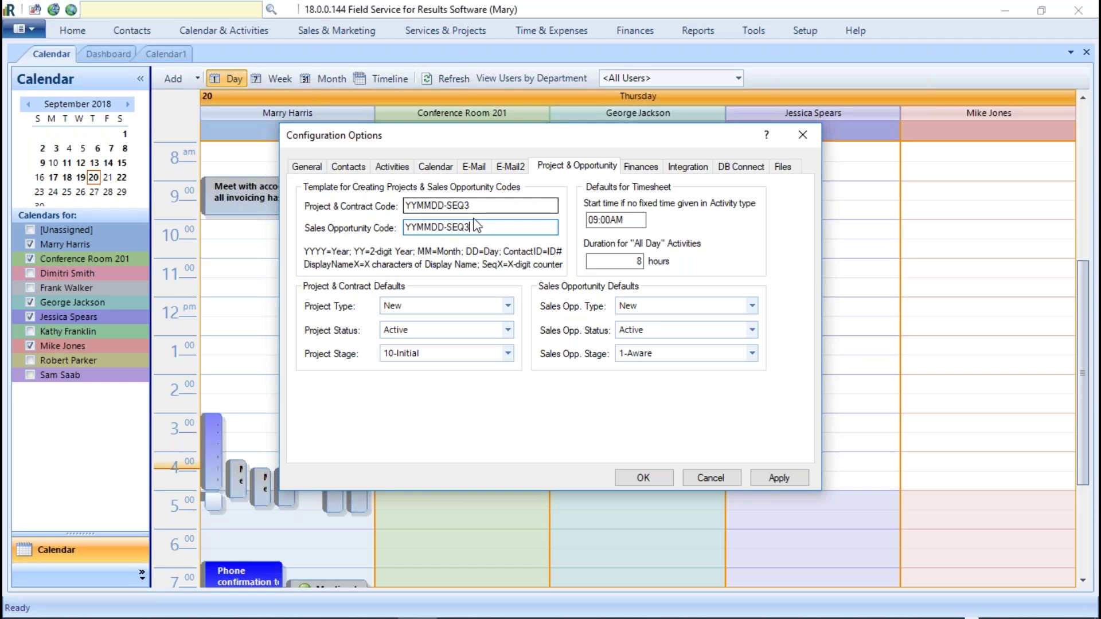
double_click(504, 202)
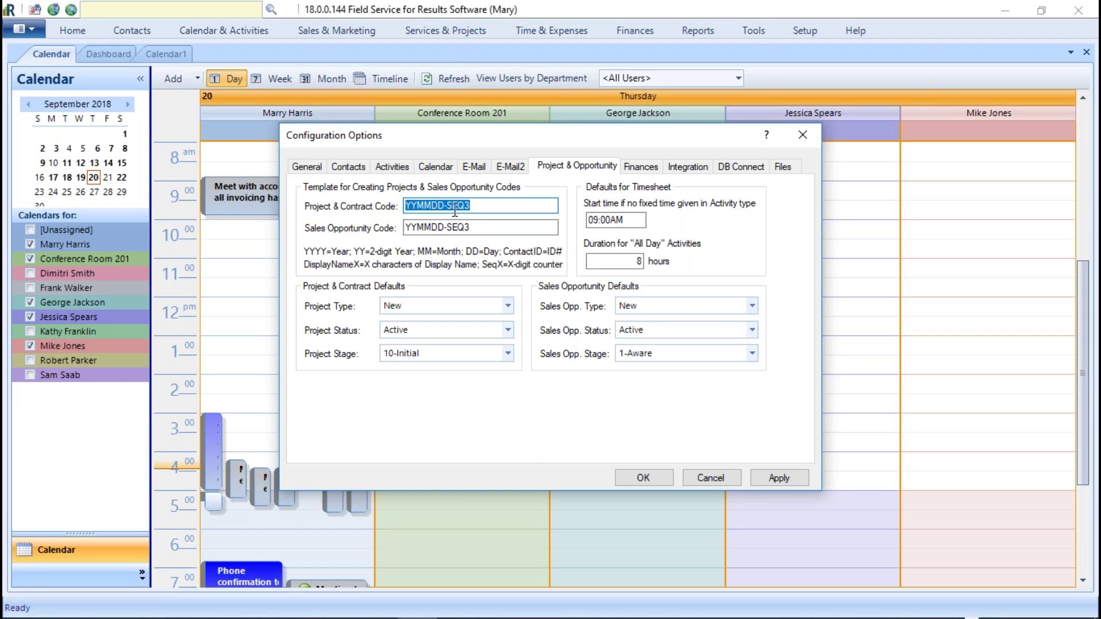
left_click(483, 205)
type("4")
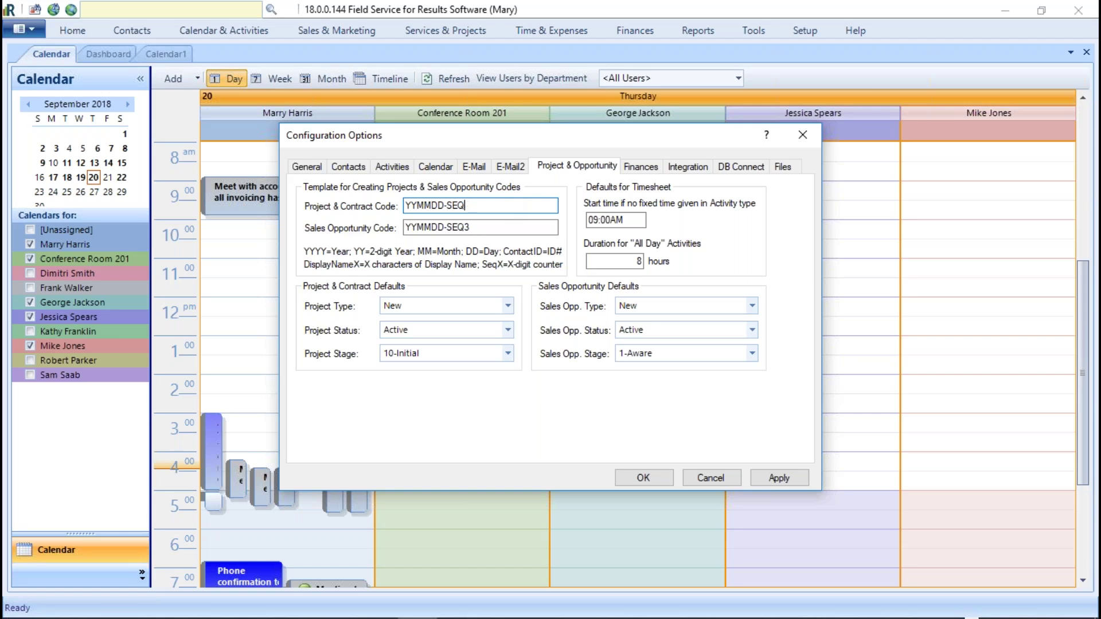
type("2")
key("BackSpace")
Step: Set the default project type to Up-Sell, keeping Active as the project status
left_click(508, 306)
left_click(412, 357)
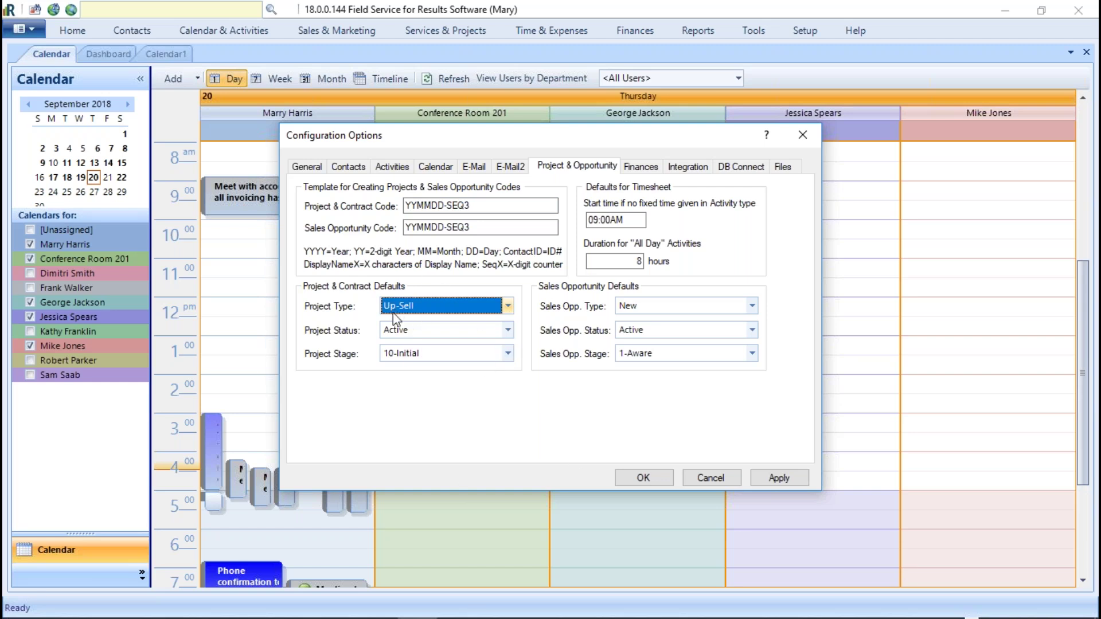
left_click(507, 331)
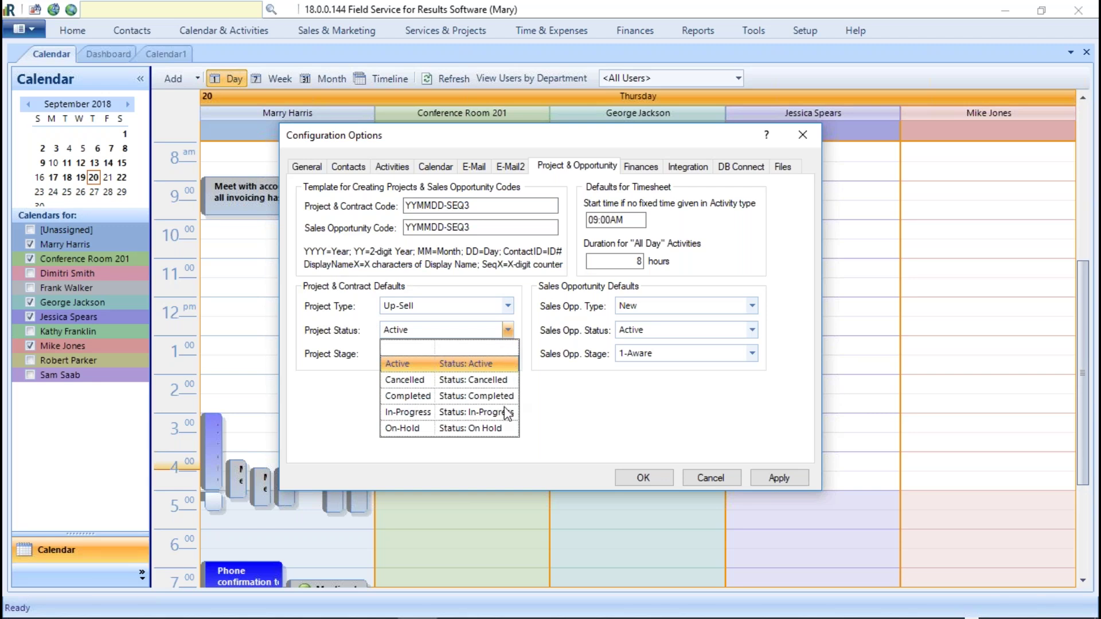
left_click(397, 363)
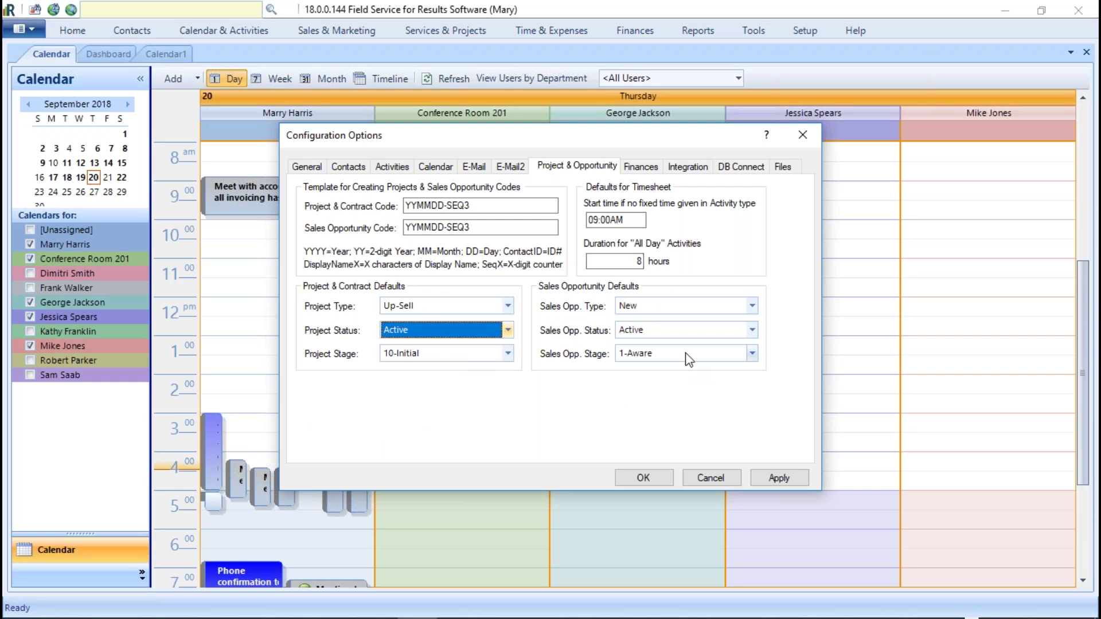
Step: Set the default sales opportunity type to Up-Sell, keeping Active status and 1-Aware stage
left_click(751, 307)
left_click(645, 356)
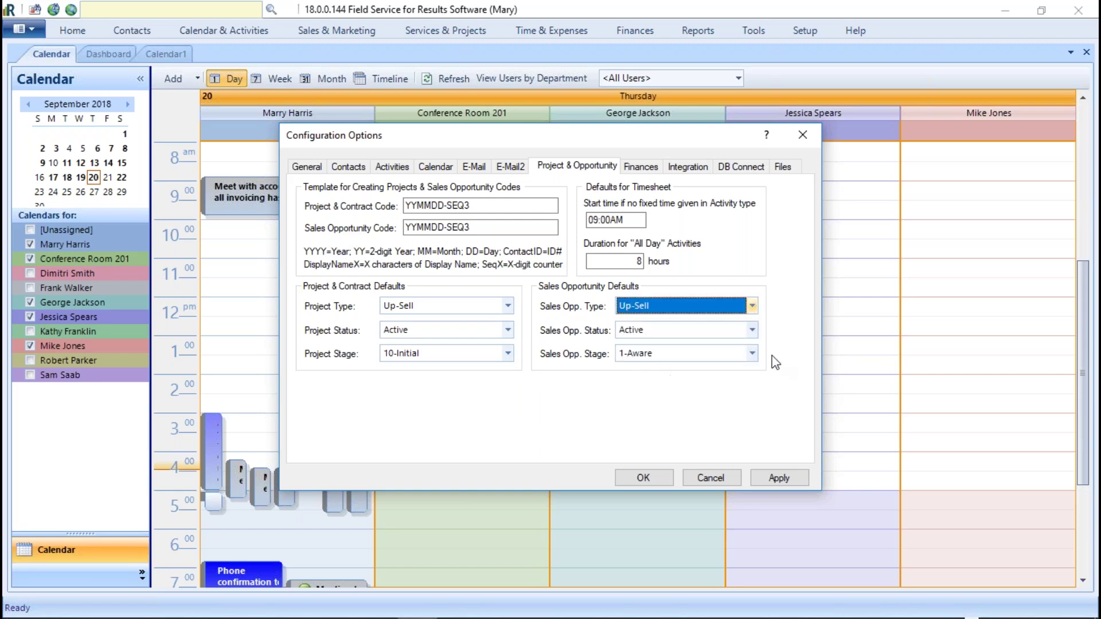
left_click(750, 331)
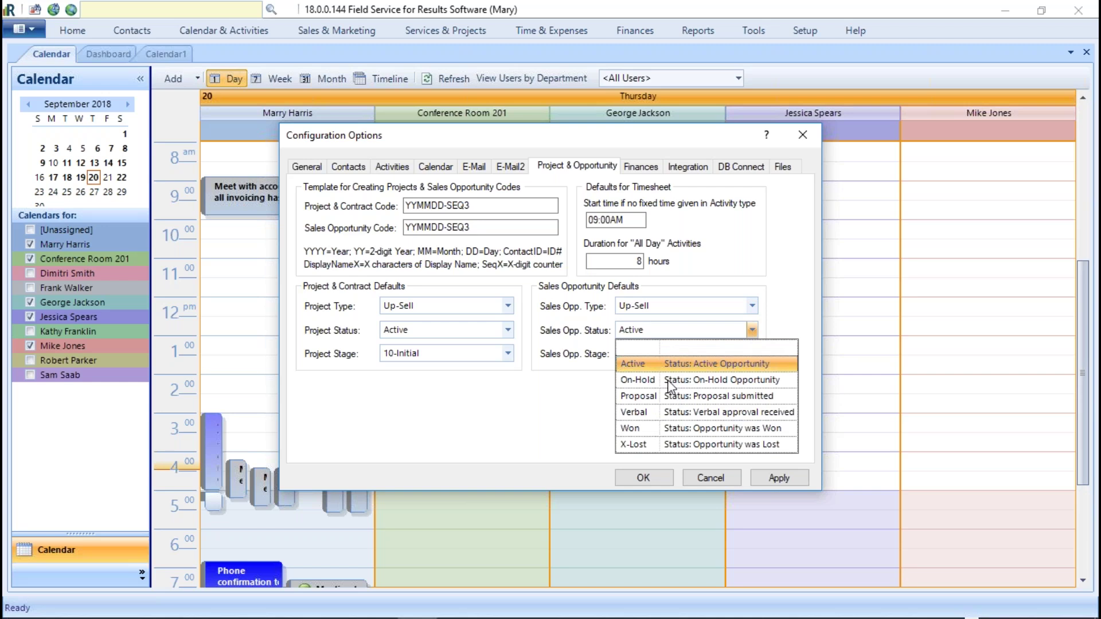
left_click(598, 411)
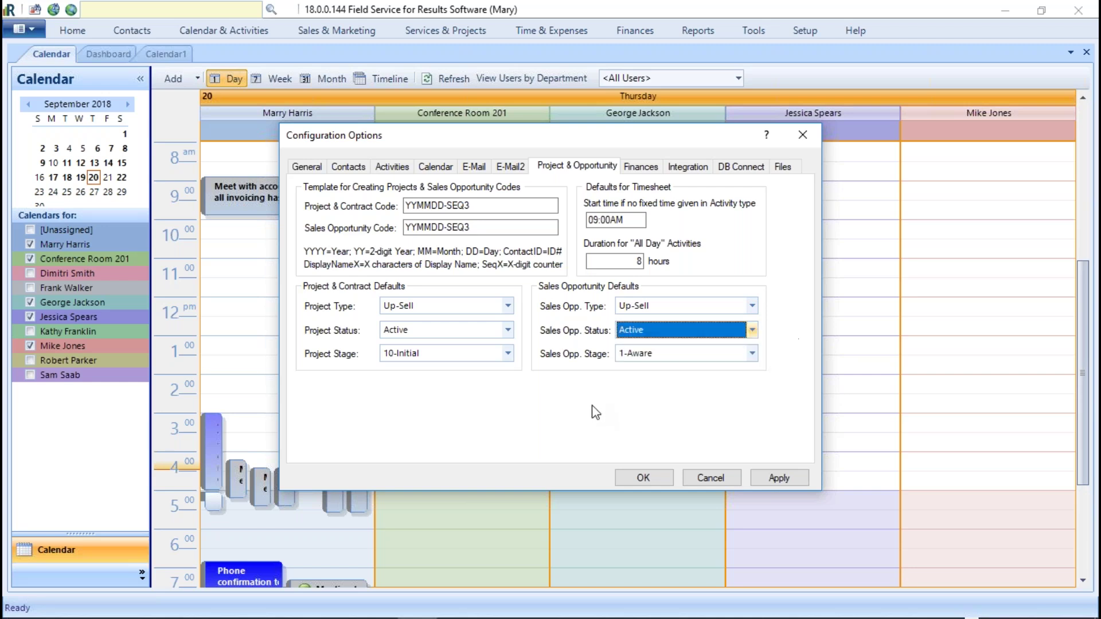
left_click(751, 349)
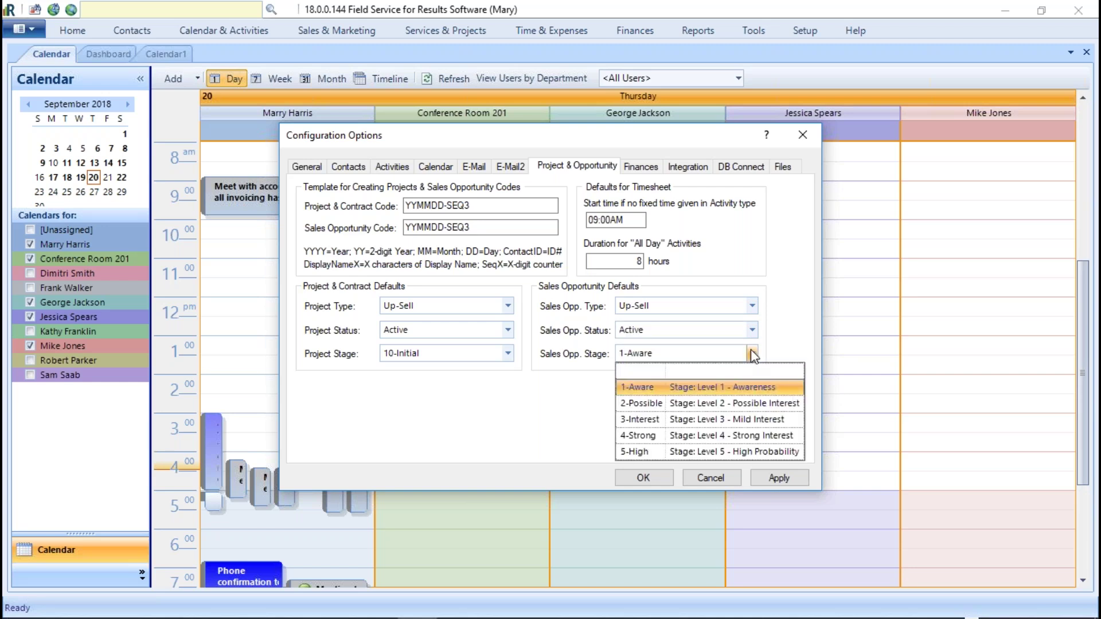
left_click(751, 349)
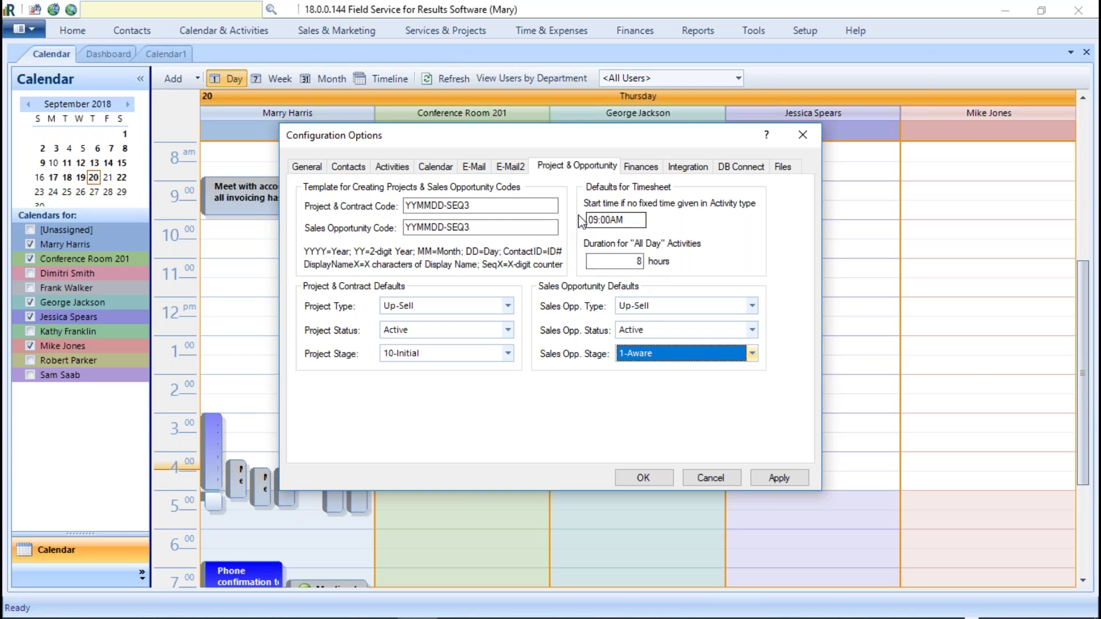
Step: After checking the Calendar settings, keep the all-day activity duration at 8 hours and show the Finances settings
left_click(434, 167)
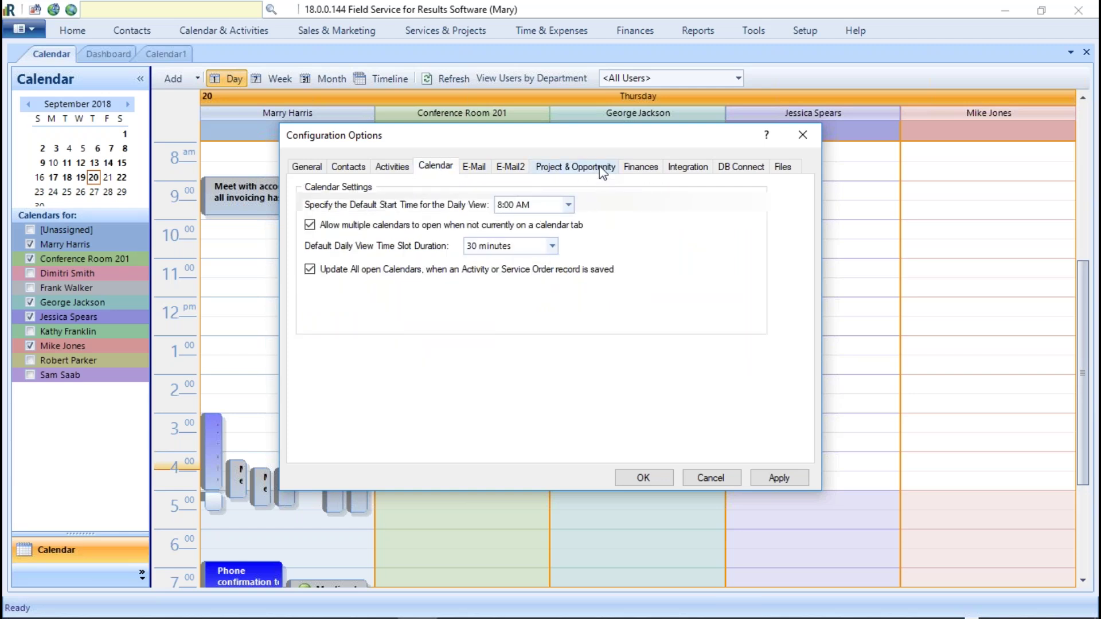
left_click(578, 166)
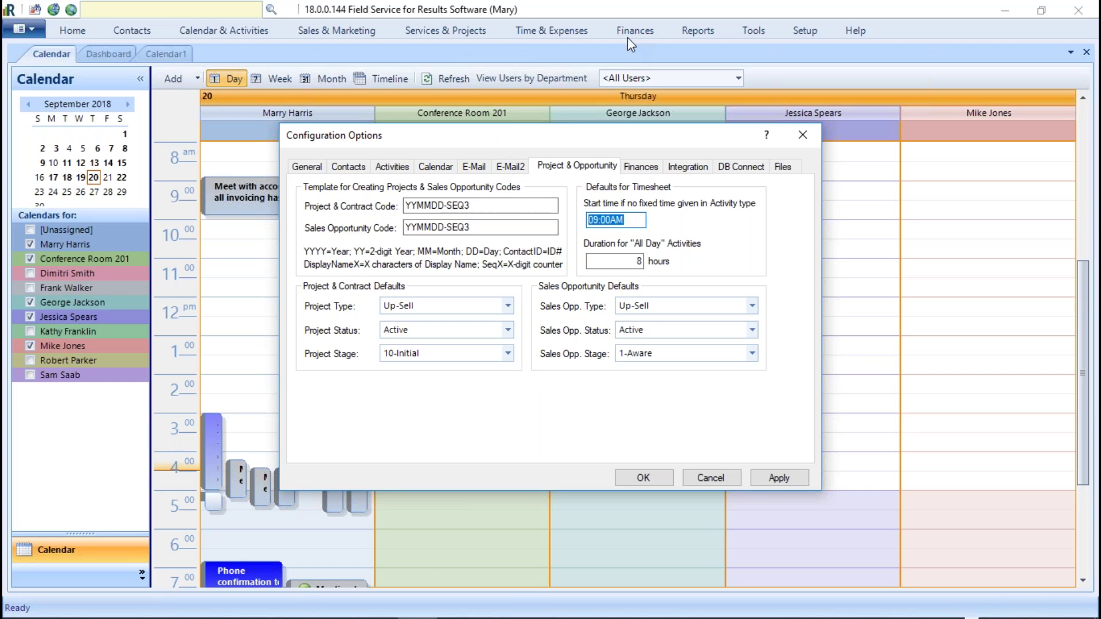
left_click(624, 259)
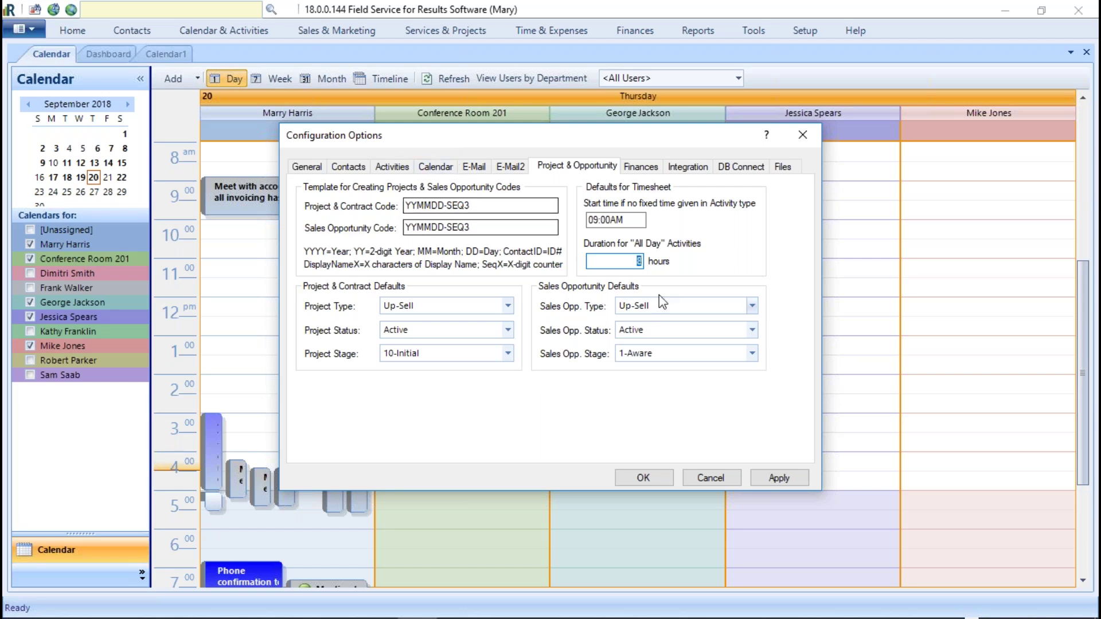
left_click(640, 261)
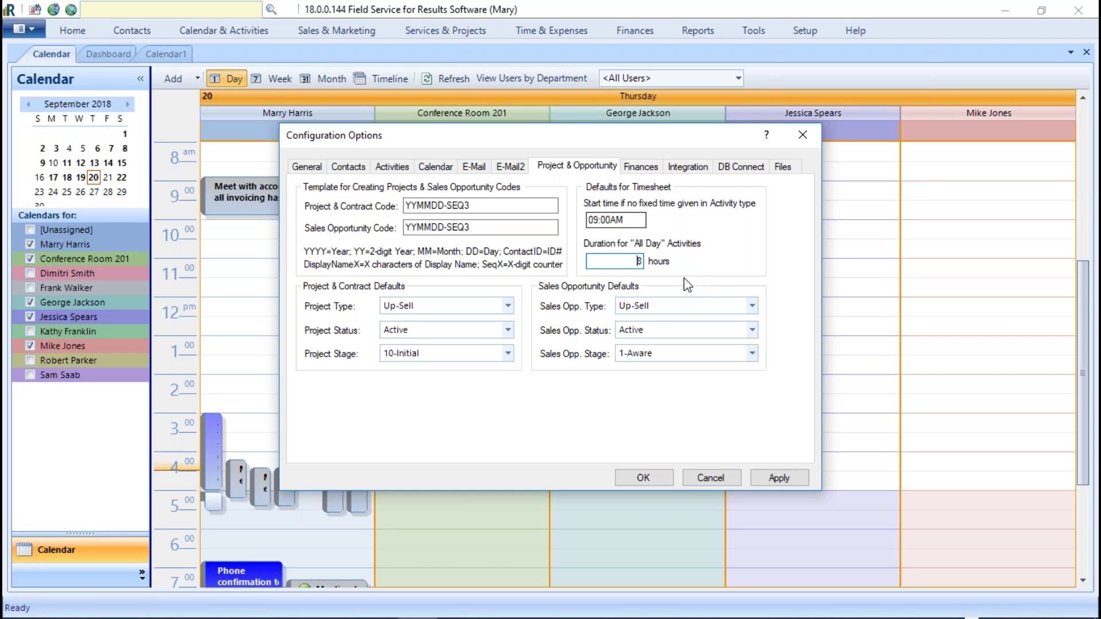
key("BackSpace")
type("10")
key("BackSpace")
type("89")
key("BackSpace")
left_click(650, 167)
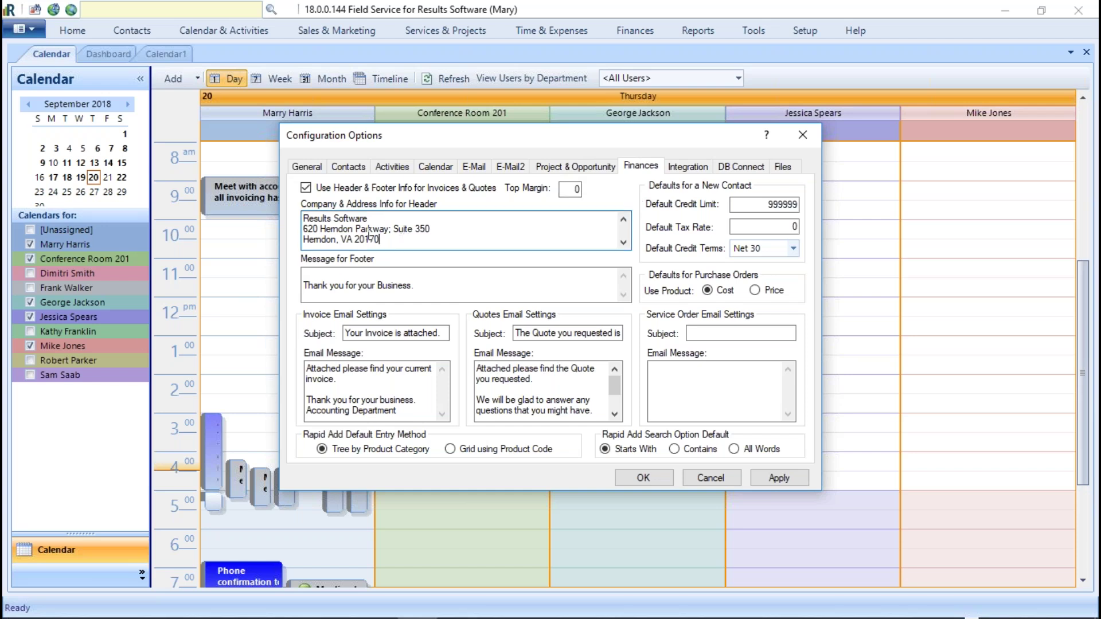
left_click_drag(406, 239, 253, 202)
left_click_drag(440, 286, 262, 262)
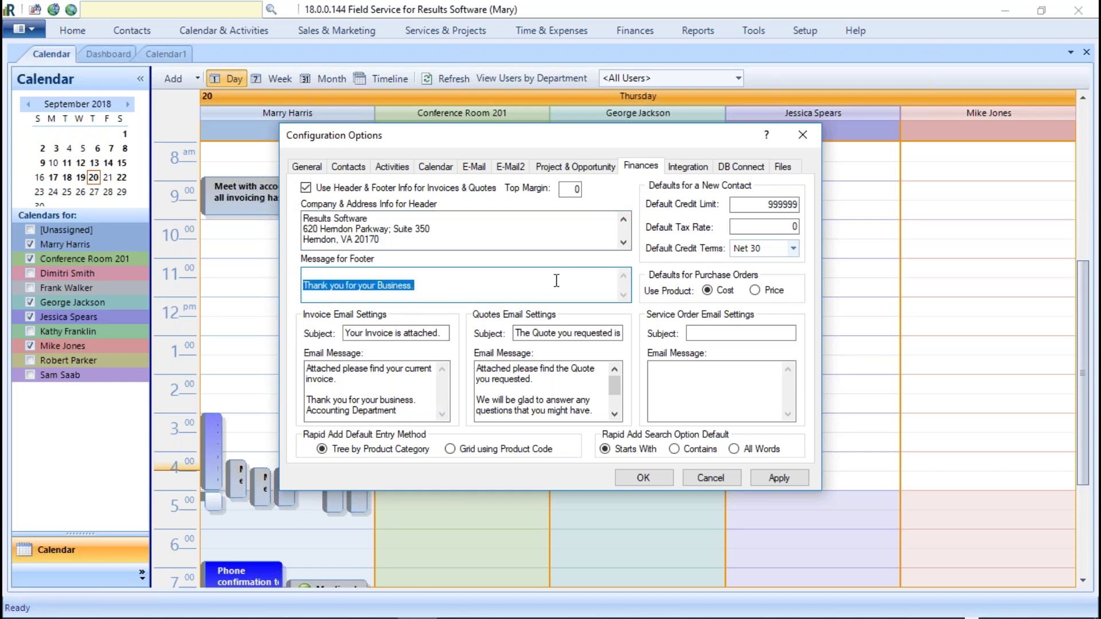
left_click(306, 188)
left_click(306, 188)
left_click_drag(413, 242, 262, 203)
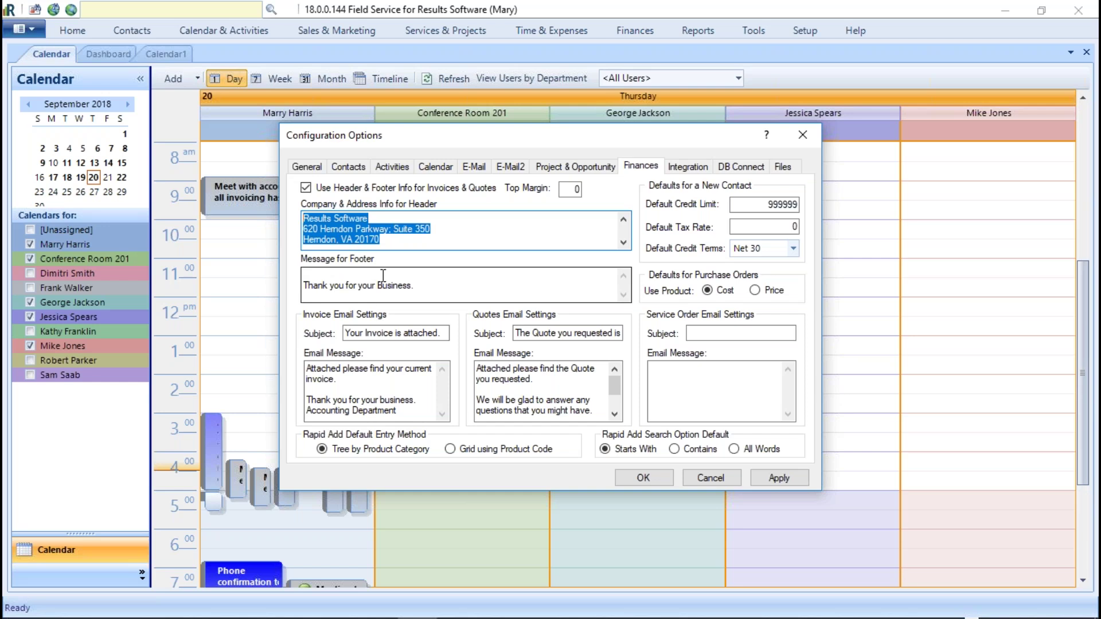
left_click(623, 243)
left_click(623, 242)
left_click(623, 243)
left_click(623, 243)
left_click(623, 242)
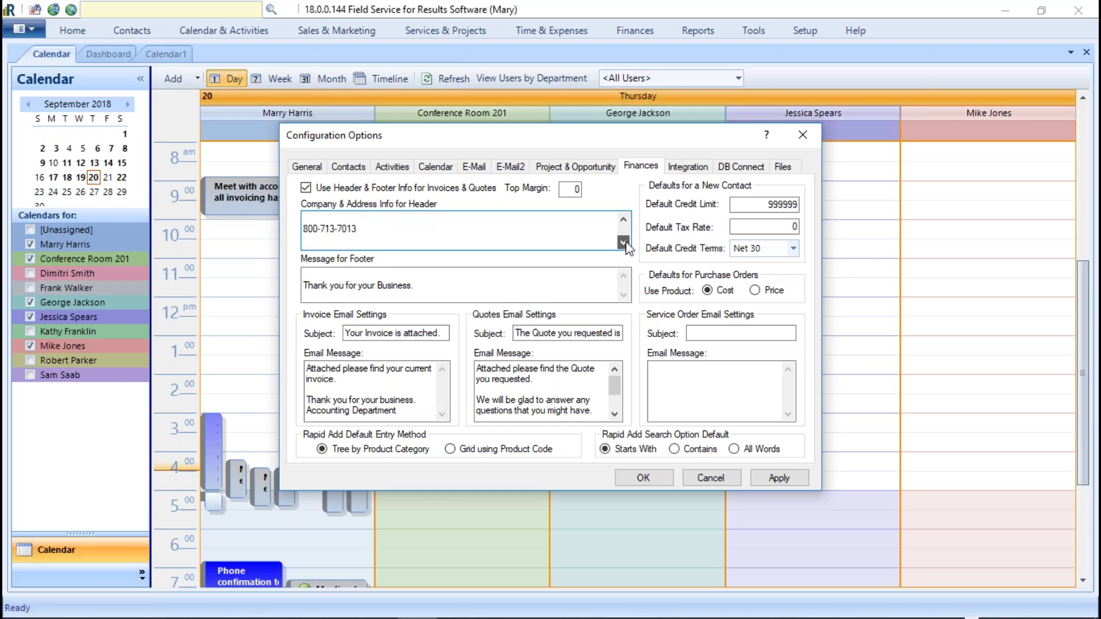
left_click(623, 221)
left_click(623, 220)
left_click_drag(358, 229, 274, 222)
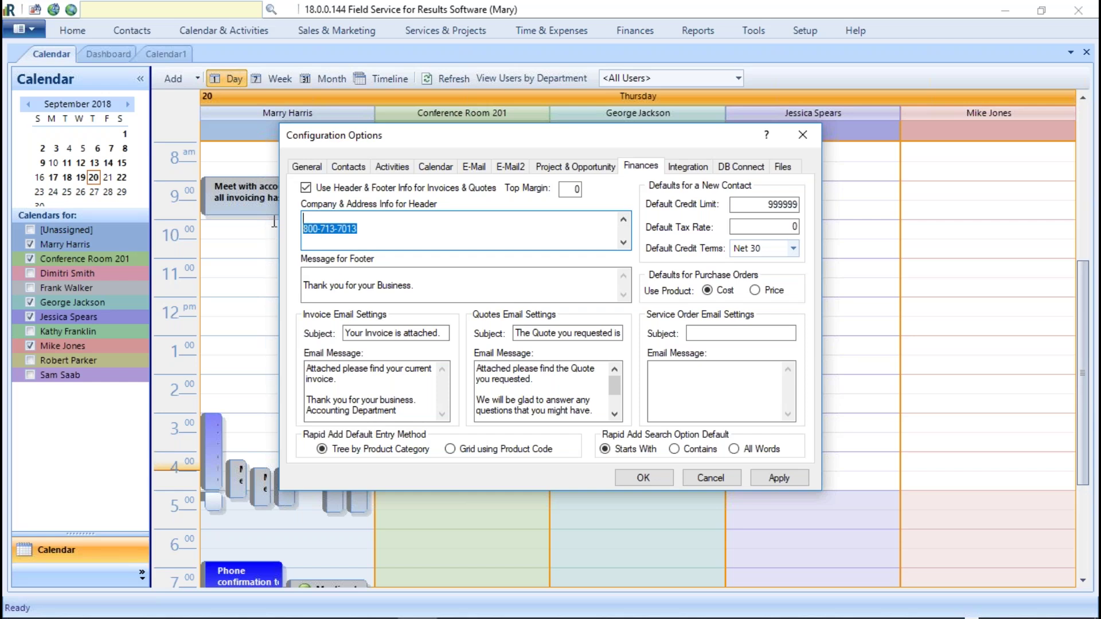
key("Delete")
key("ctrl+z")
key("Down")
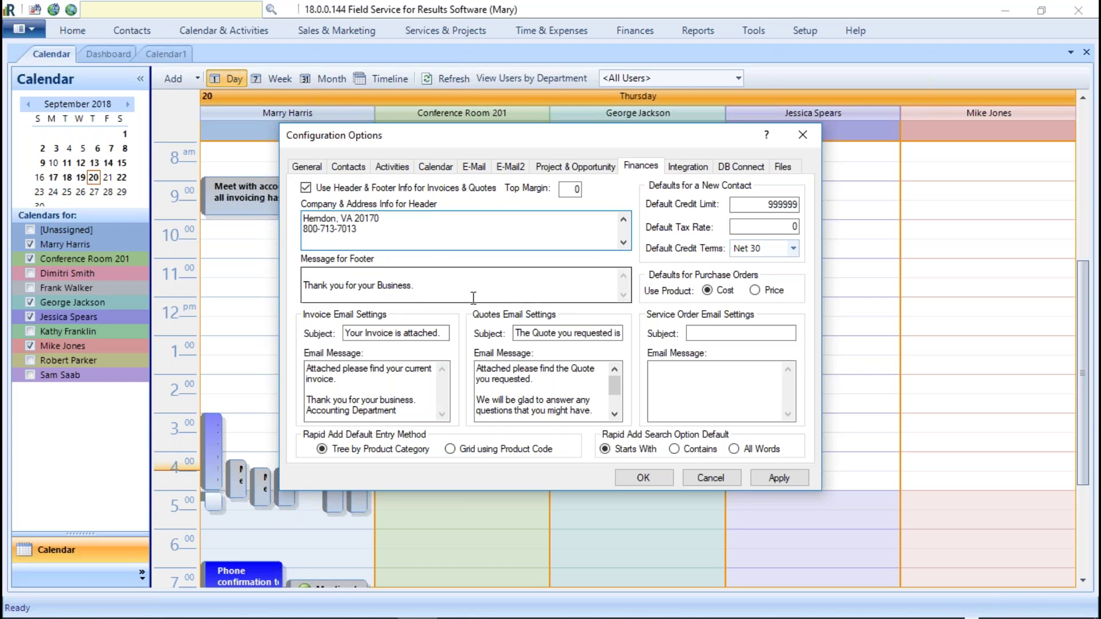
left_click(314, 277)
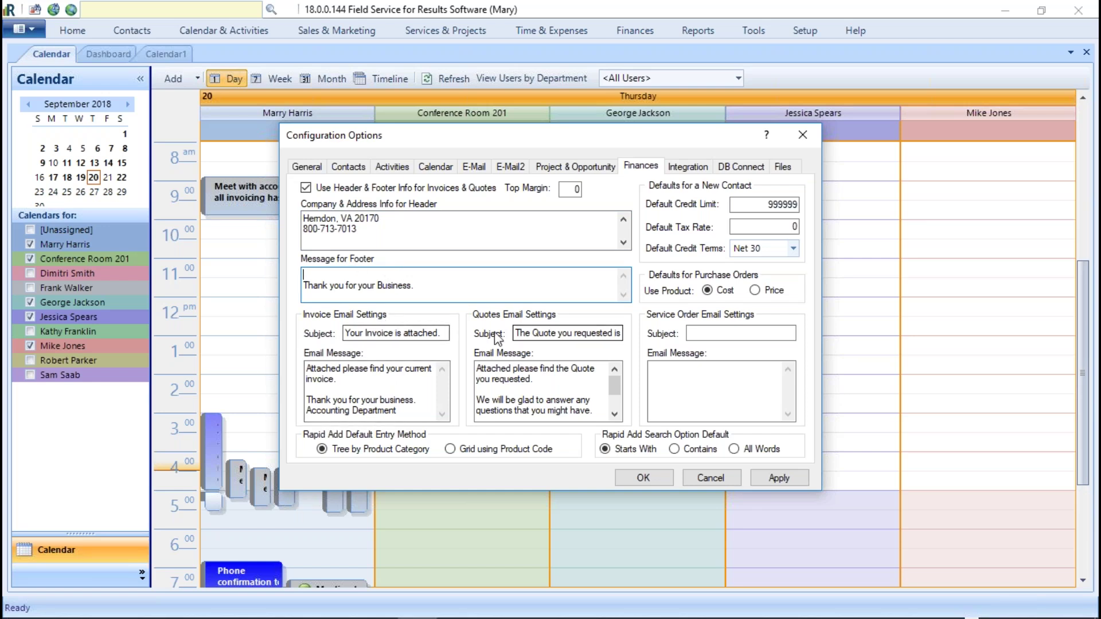
Step: Add the sender's name and phone number with extension on new lines below Accounting Department
left_click(310, 369)
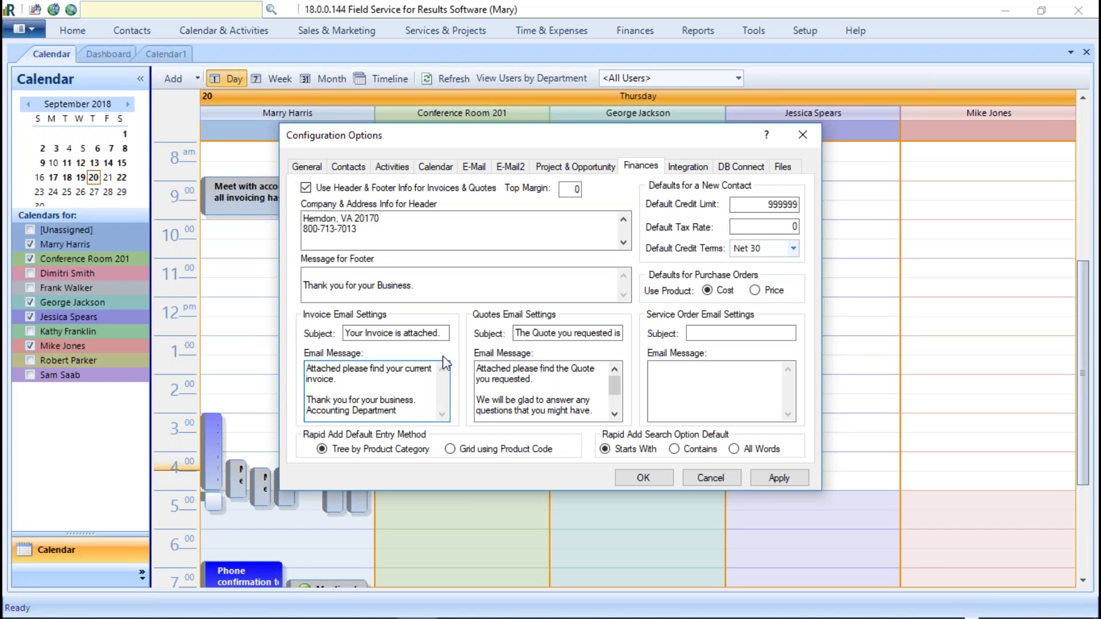
key("Down")
key("Down")
key("Down")
key("Down")
key("End")
key("Return")
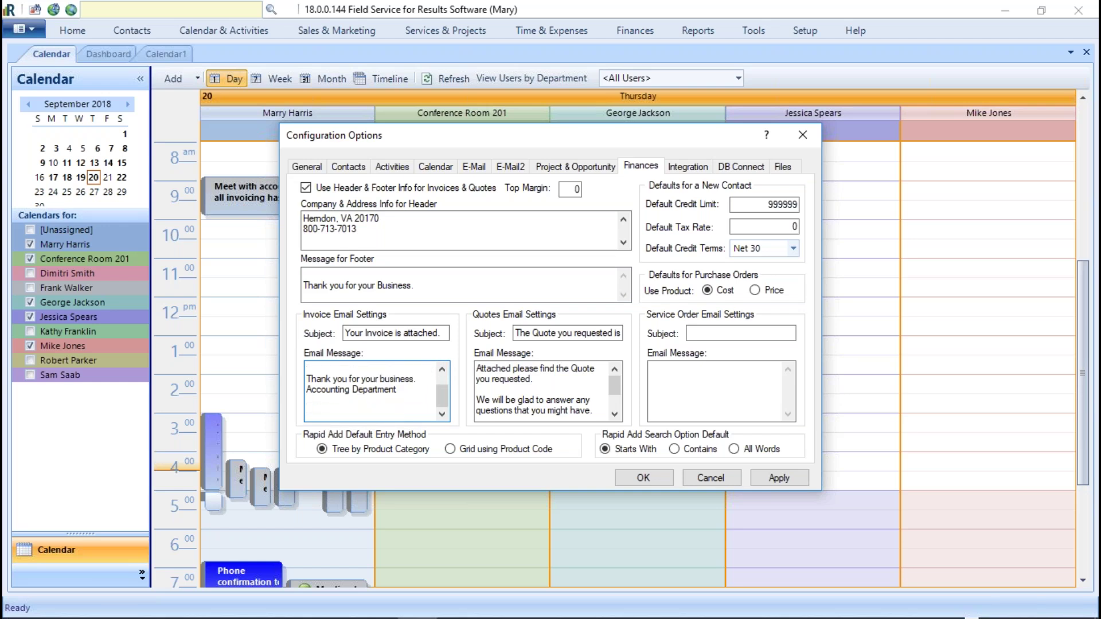
key("Return")
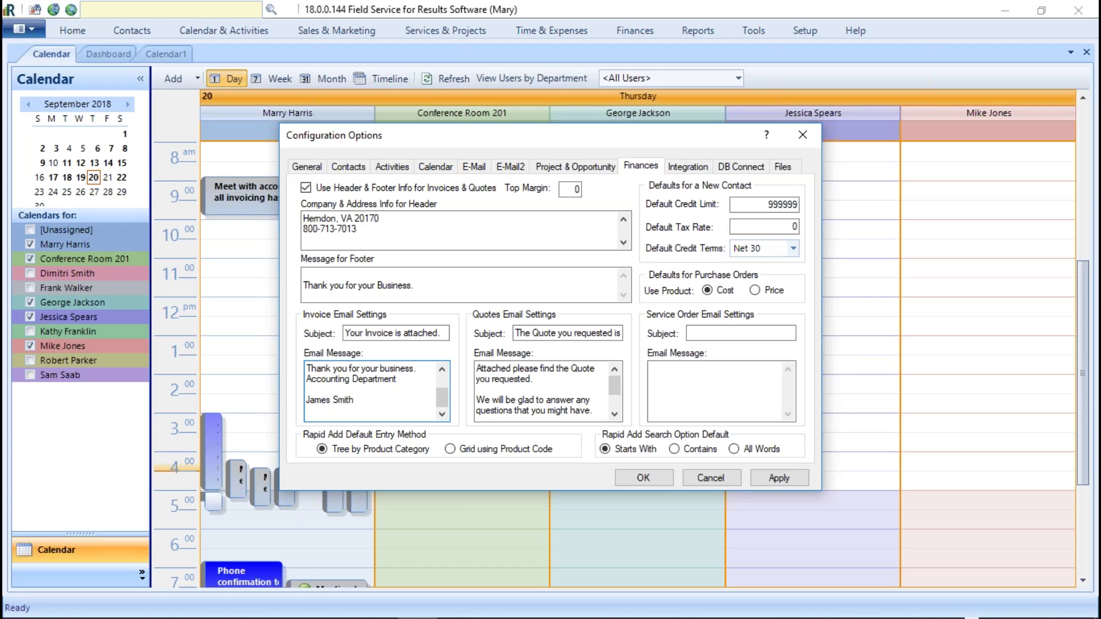
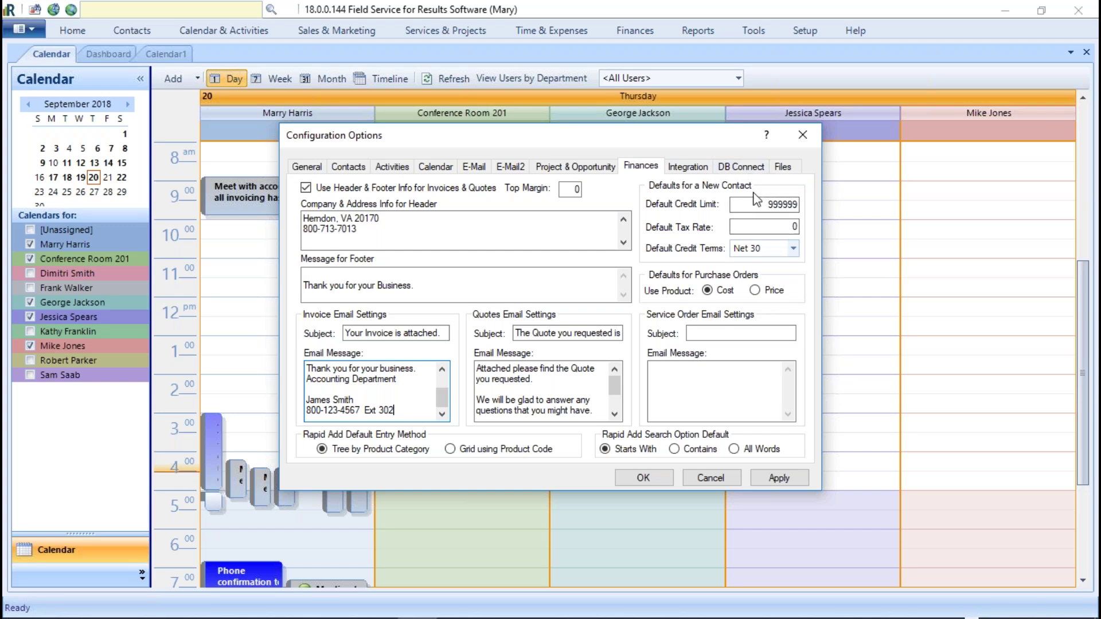
Step: Set the Default Tax Rate to 7.65 and Default Credit Terms to Net 10
double_click(787, 229)
type("7.65")
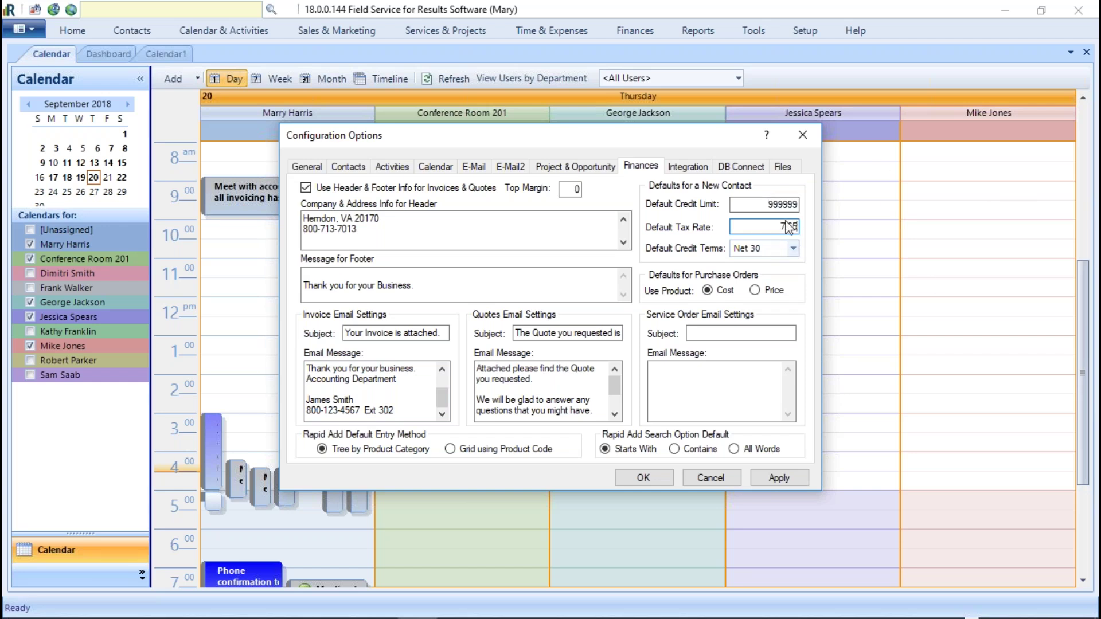
left_click(779, 246)
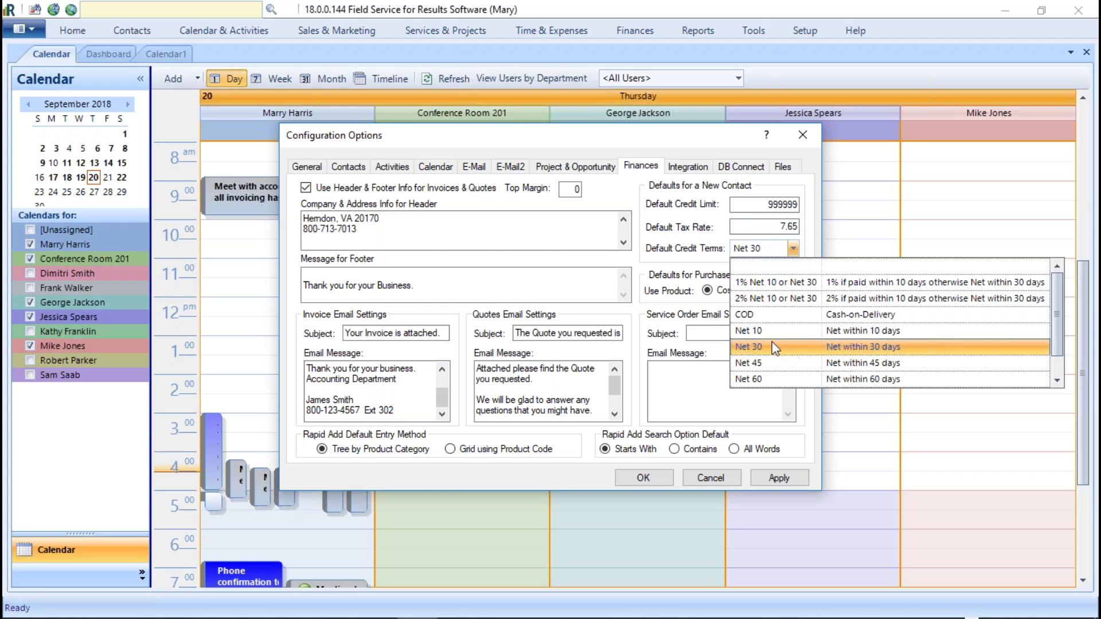
left_click(748, 334)
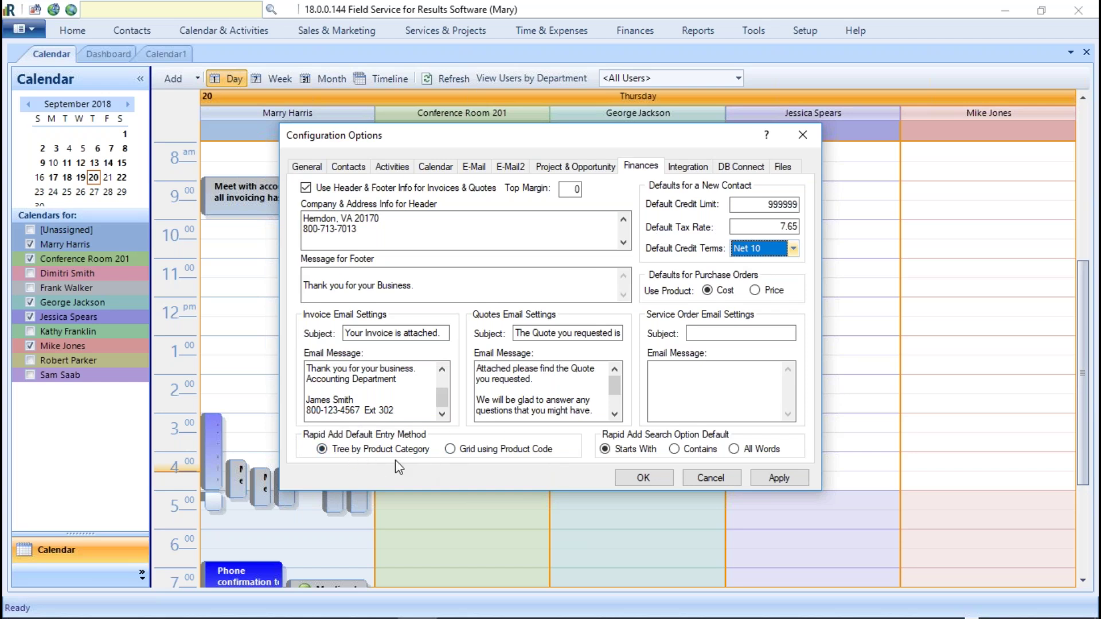
Step: Try the Rapid Add options, leaving Tree by Product Category and Starts With selected
left_click(449, 449)
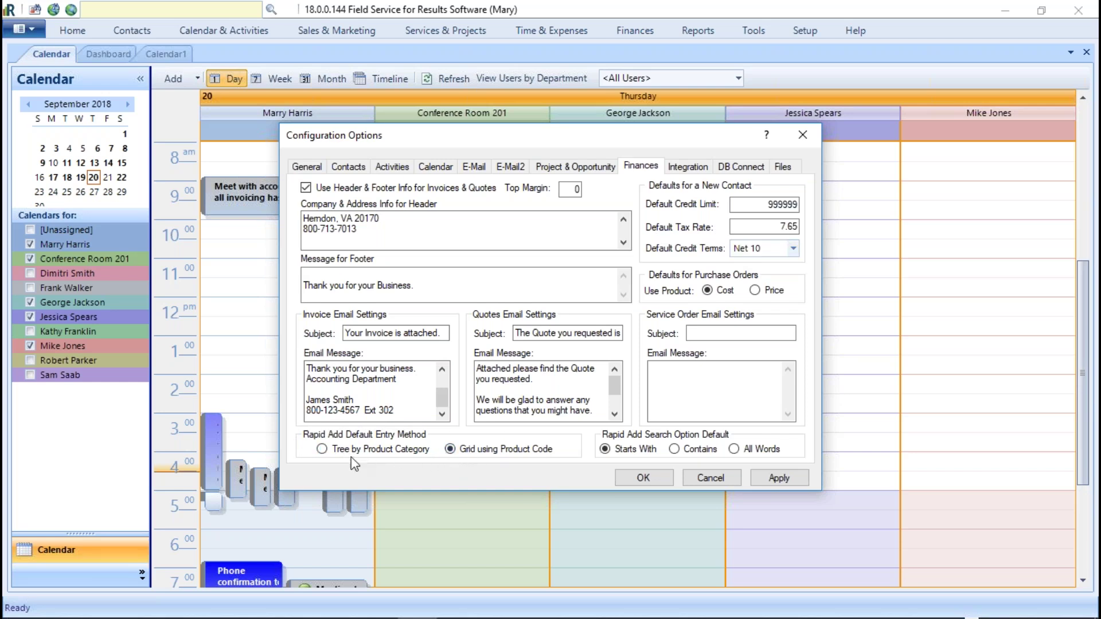
left_click(323, 449)
left_click(450, 450)
left_click(335, 450)
left_click(450, 450)
left_click(321, 449)
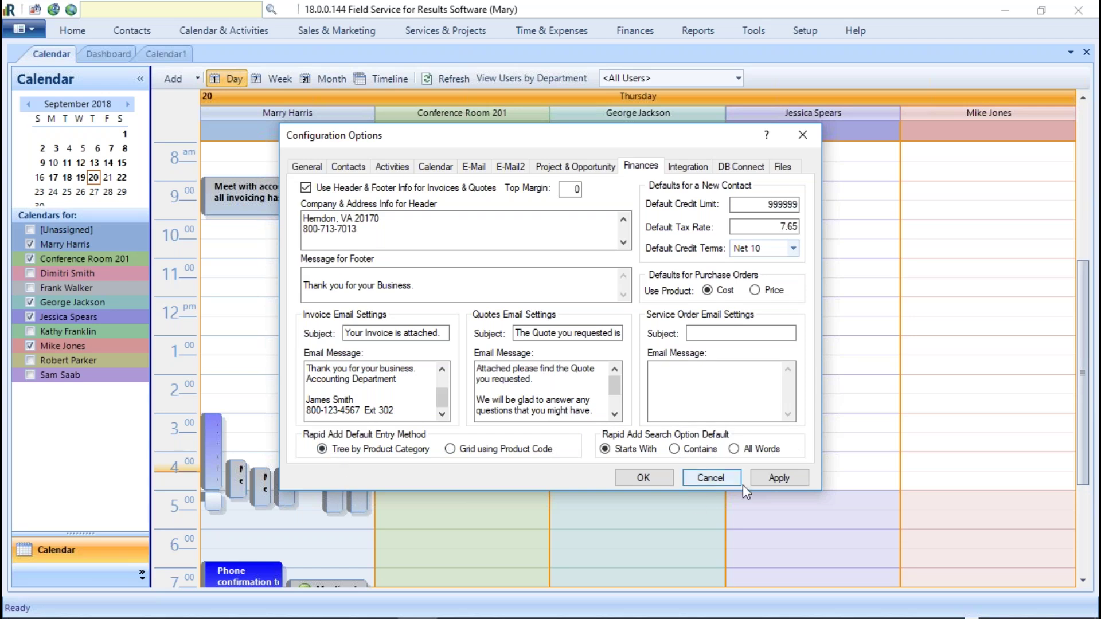
left_click(734, 449)
left_click(668, 450)
left_click(617, 453)
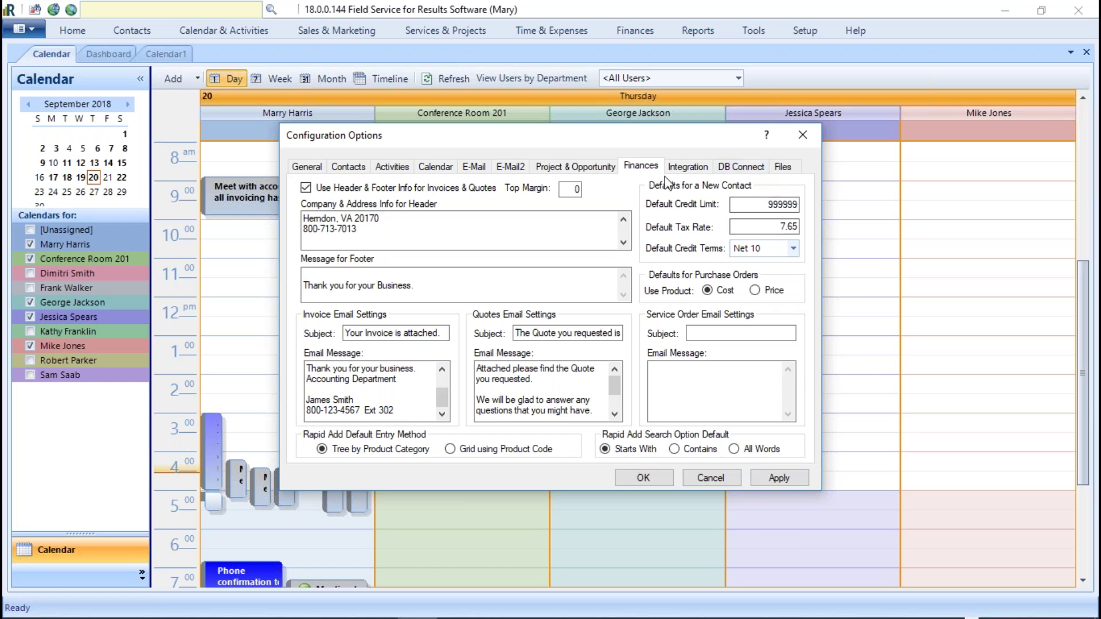
Step: Browse the SmartVault, Constant Contact, ShareFile, QB Credit Cards and TSheets integration pages, ending on TSheets
left_click(690, 169)
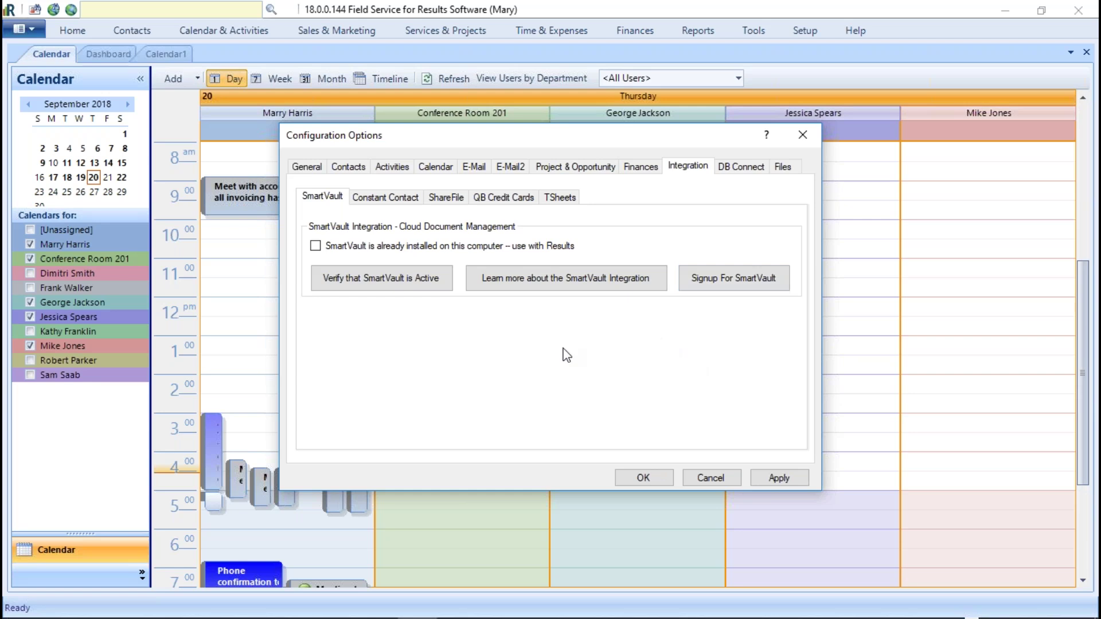
left_click(352, 197)
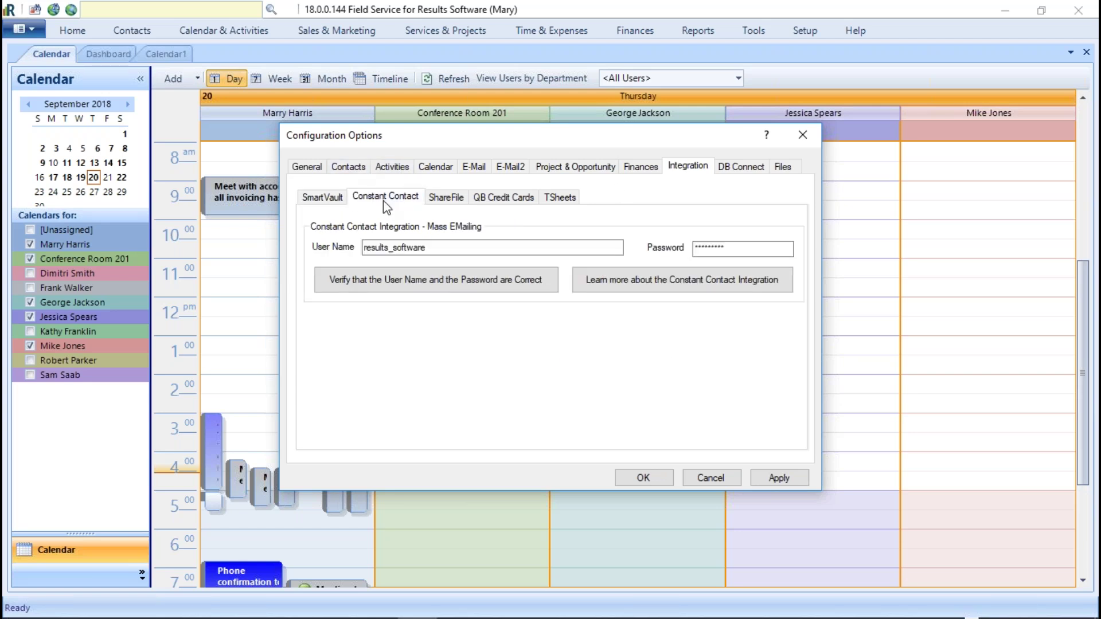
left_click(327, 201)
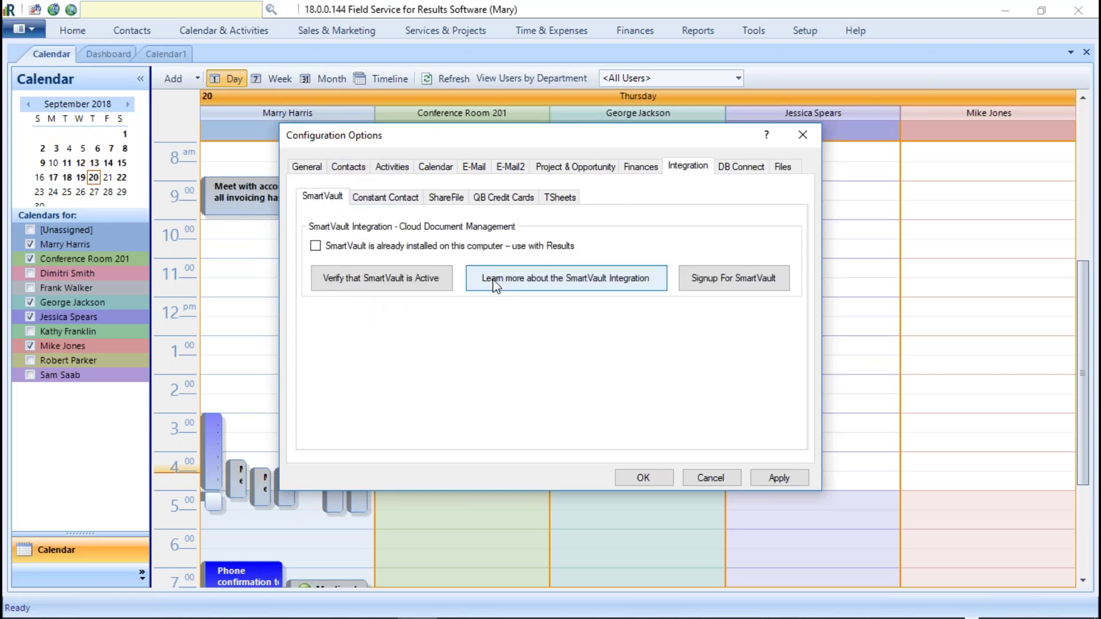
left_click(389, 201)
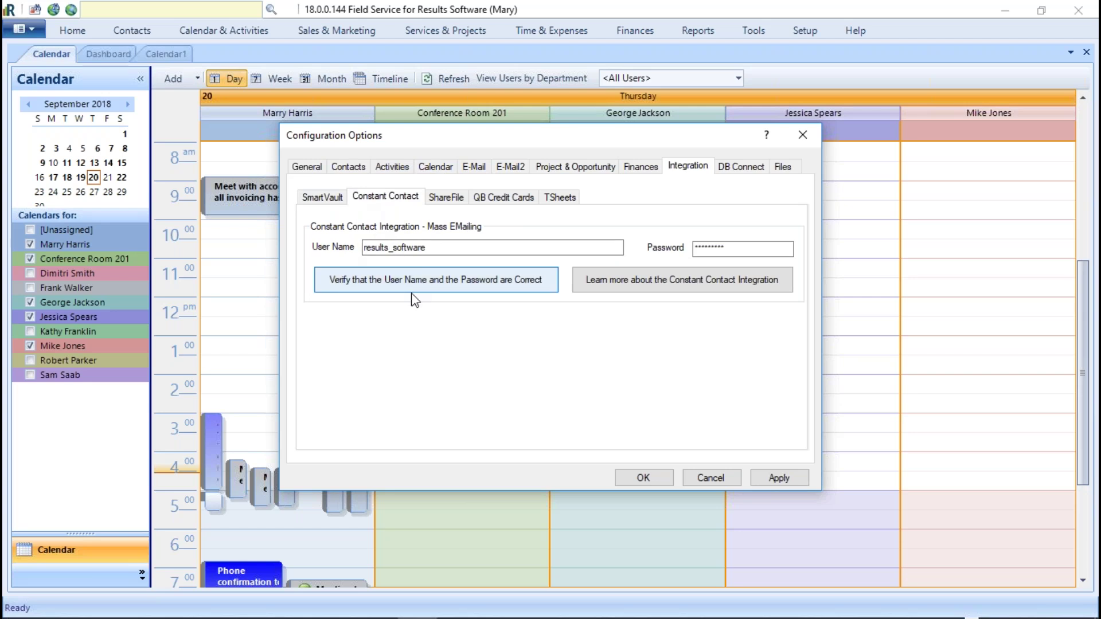
left_click(448, 197)
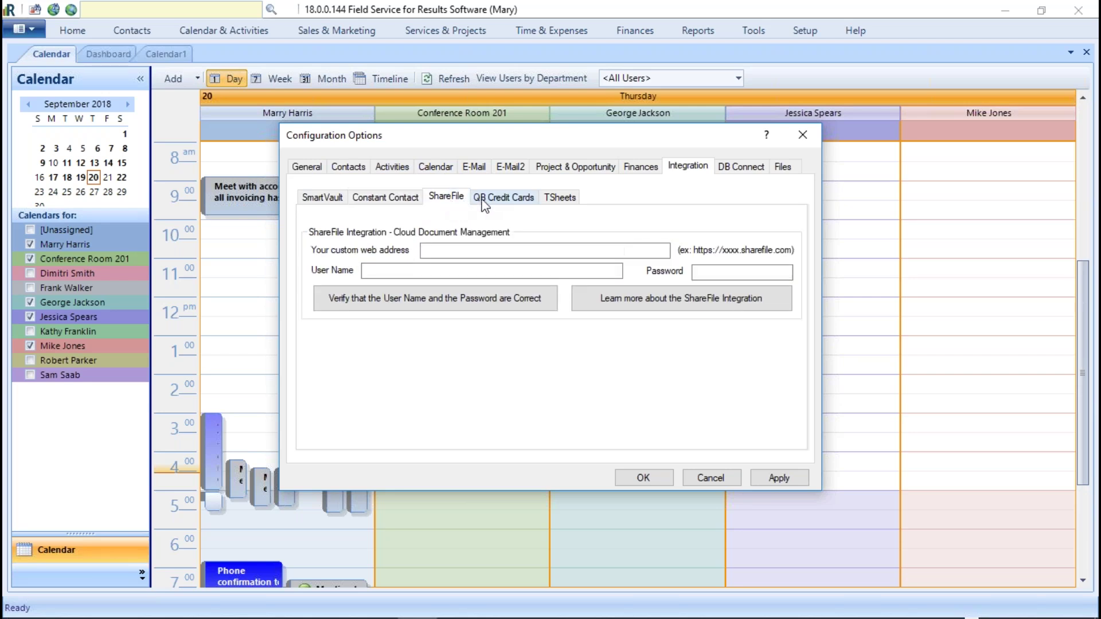
left_click(498, 200)
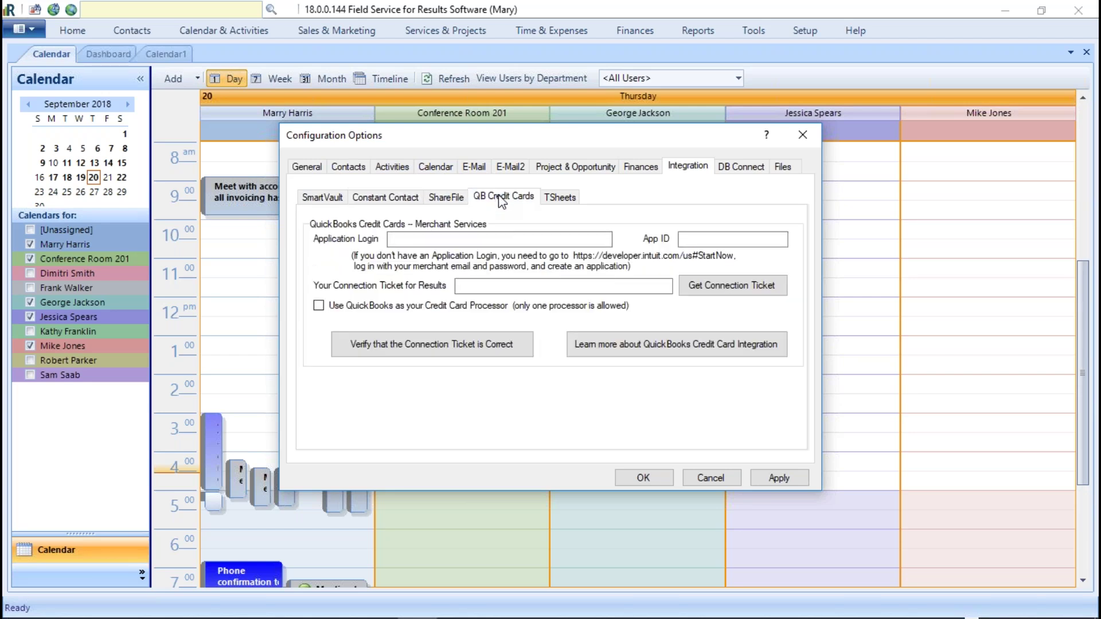
left_click(565, 197)
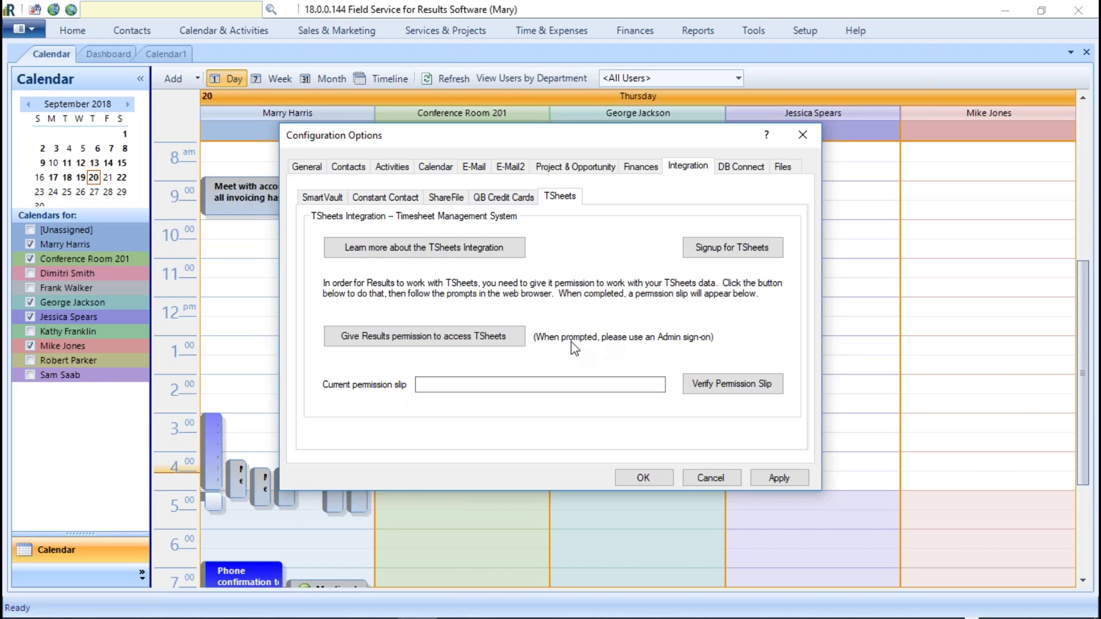
Step: Inspect the DB Connect SQL Server password, then toggle INI value encryption on and back off
left_click(740, 170)
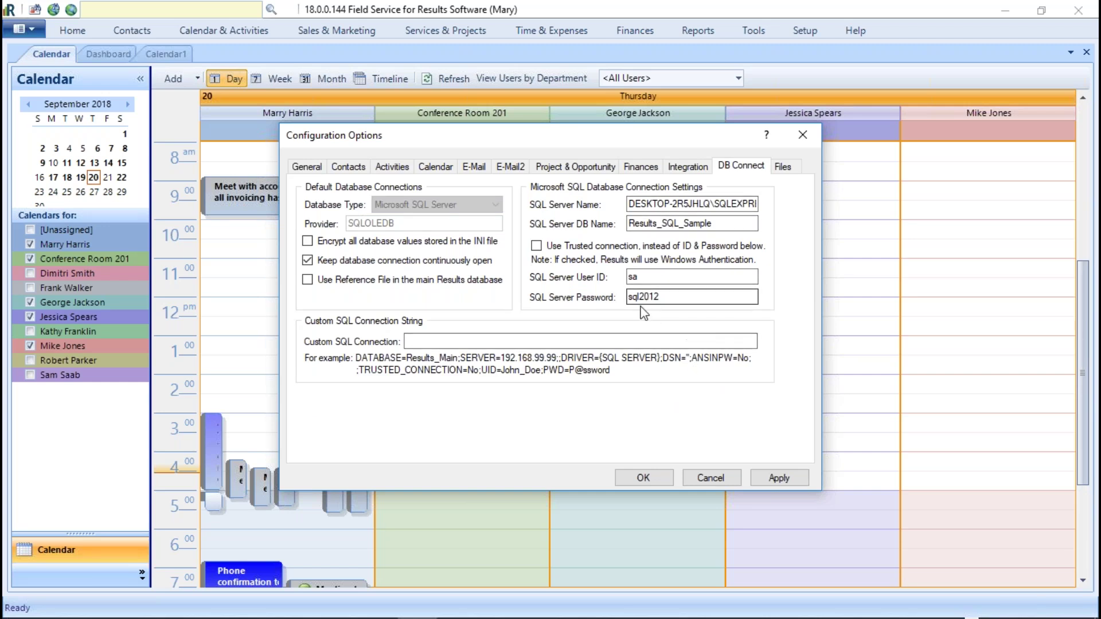
double_click(678, 296)
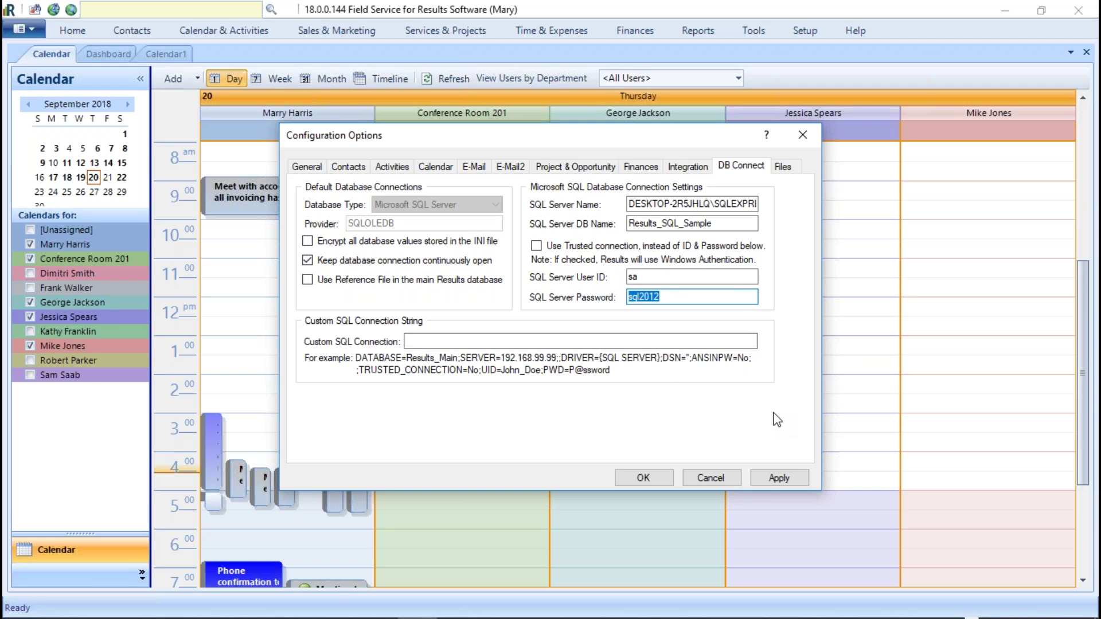
left_click(670, 294)
left_click_drag(666, 297, 590, 296)
left_click(308, 242)
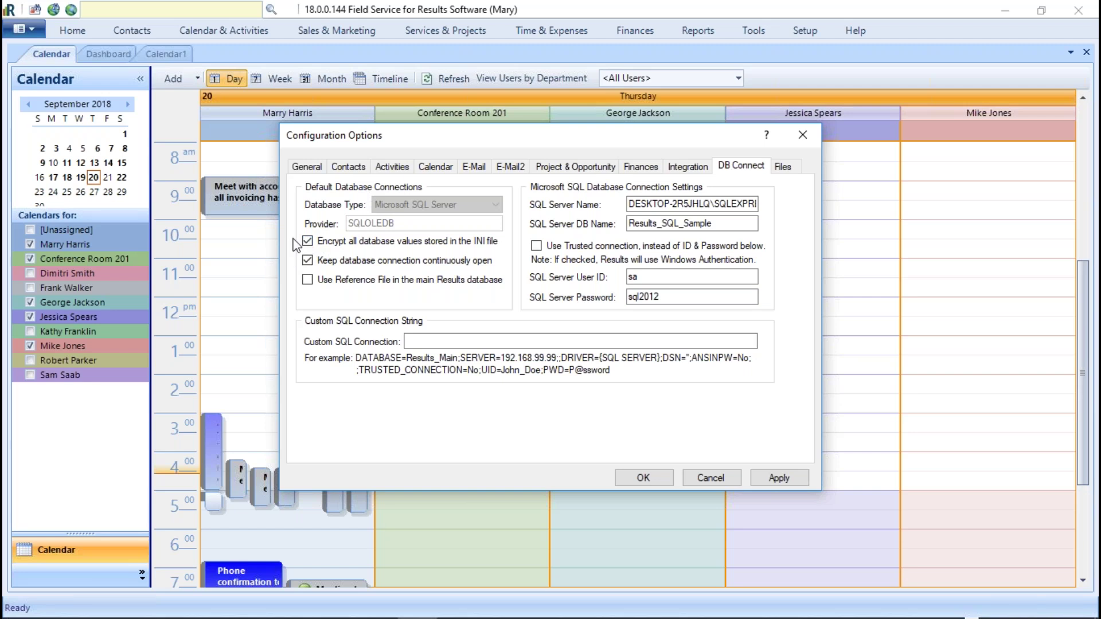
left_click(308, 241)
Step: Review the Files folder paths under C:\Results_Data\ and save the Configuration Options with OK
left_click(782, 167)
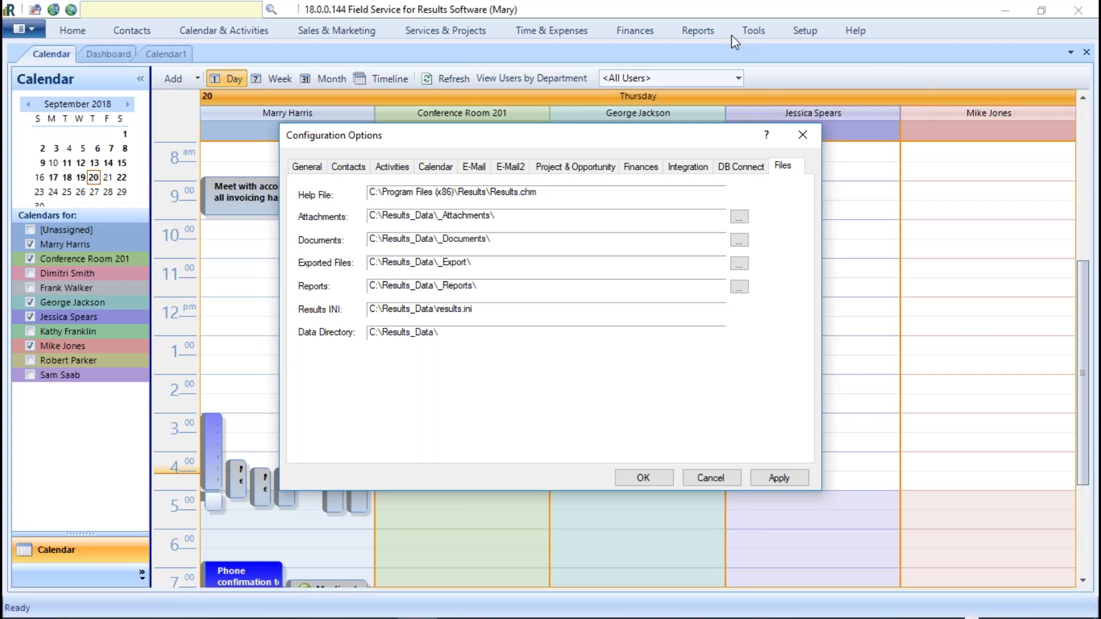
left_click(645, 481)
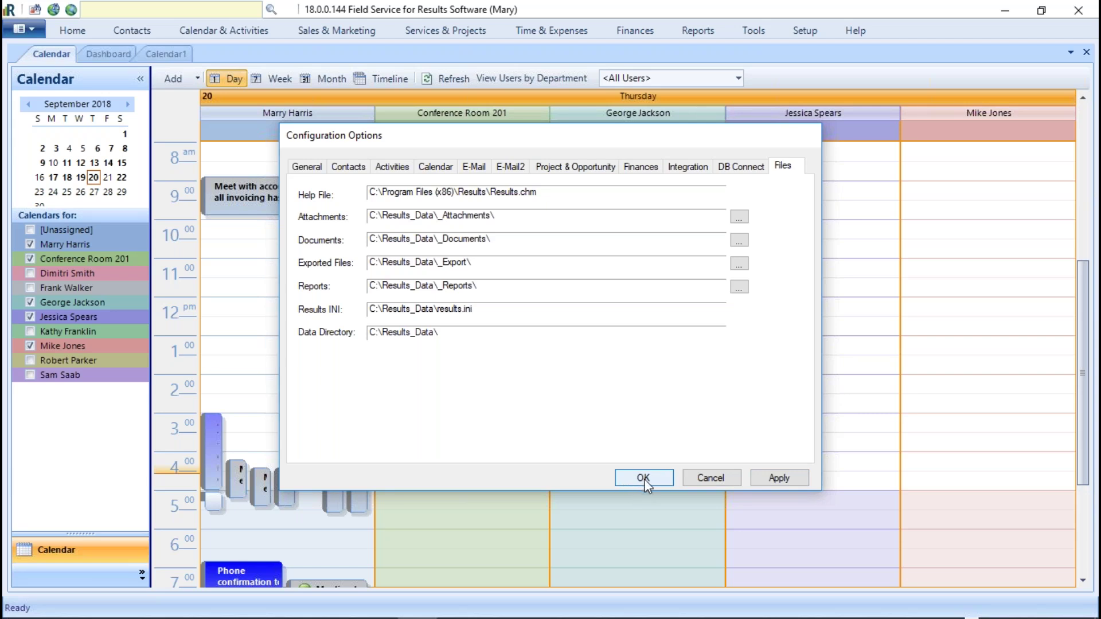
left_click(860, 31)
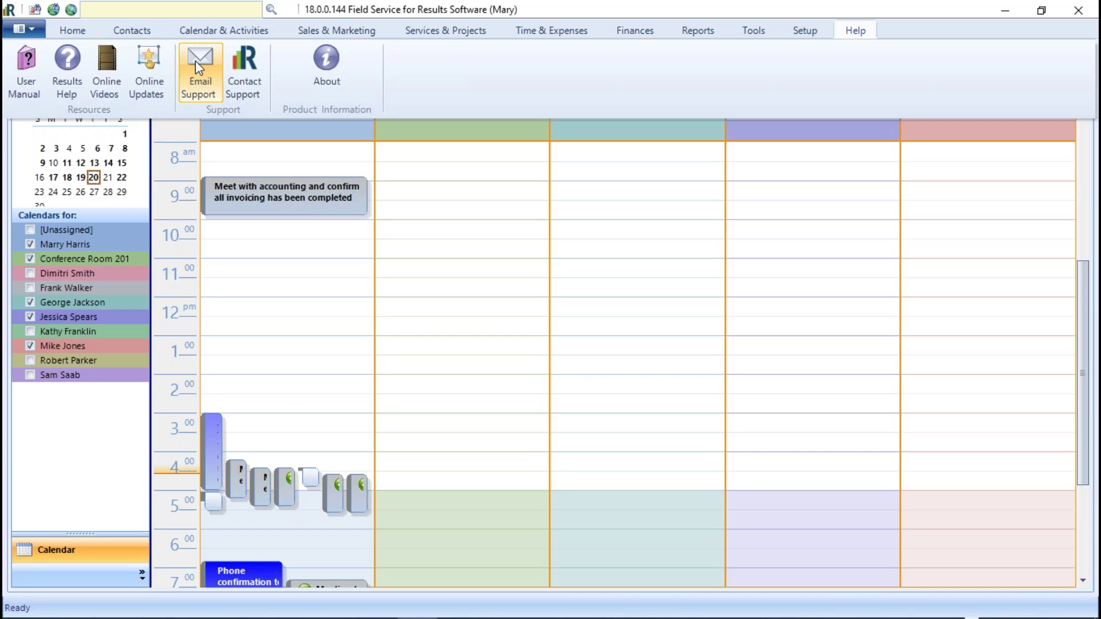
Step: Dismiss the help options and close the Calendar, Dashboard and Calendar1 documents
left_click(897, 152)
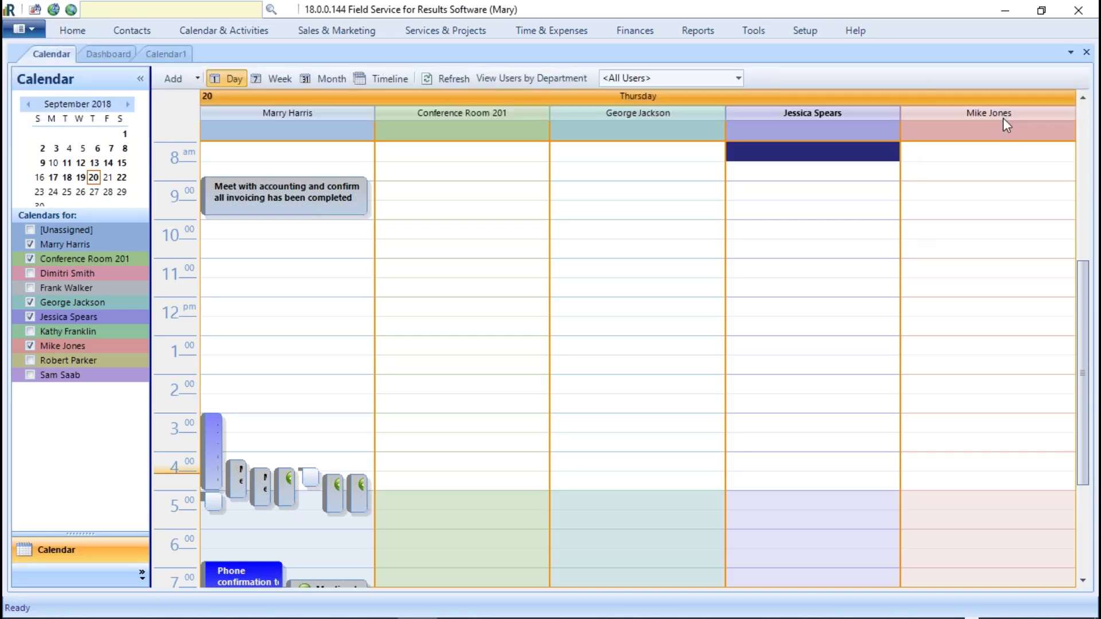
left_click(1086, 52)
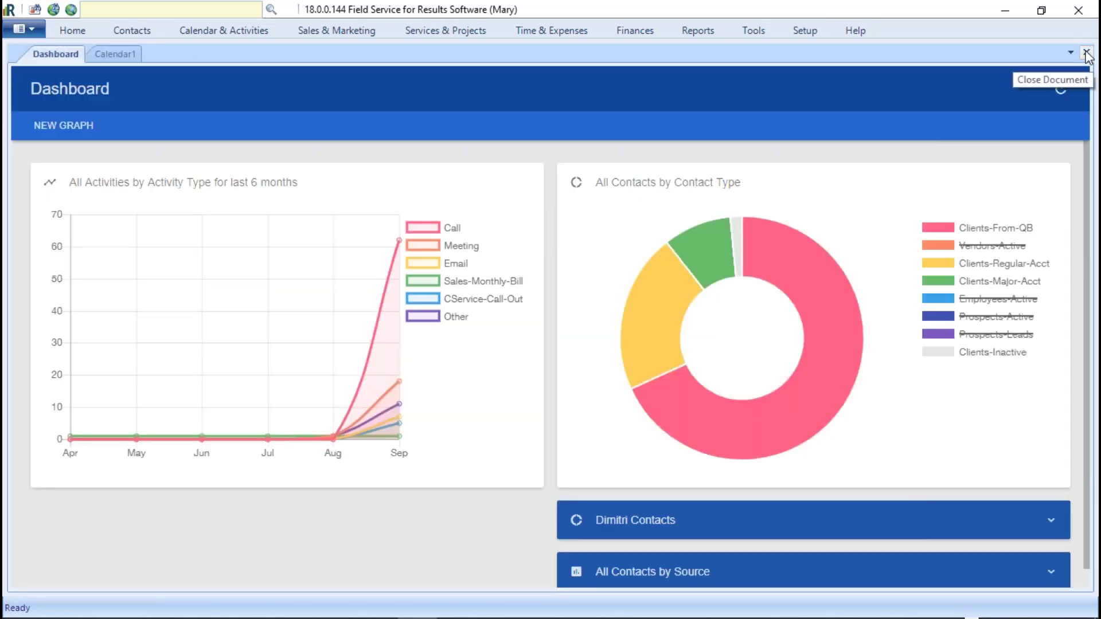
left_click(1086, 52)
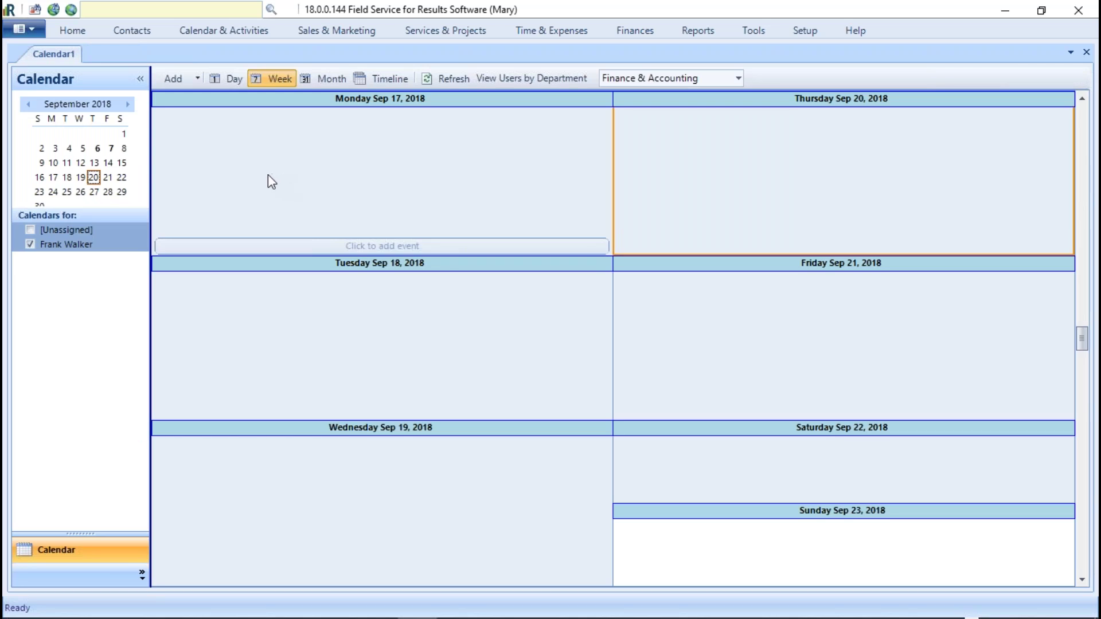
left_click(1084, 52)
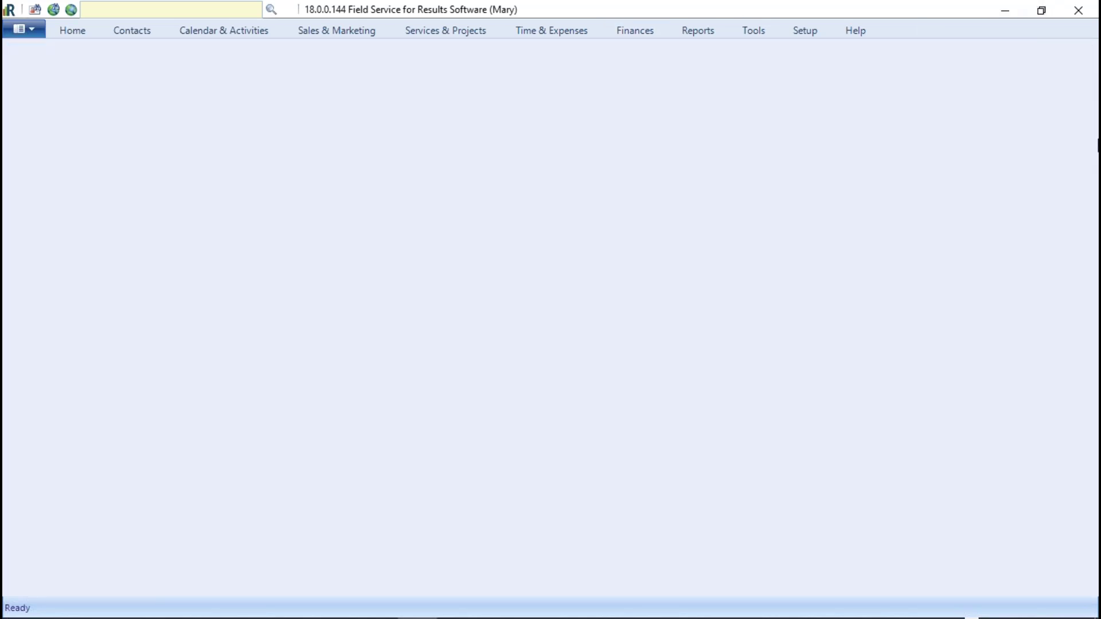